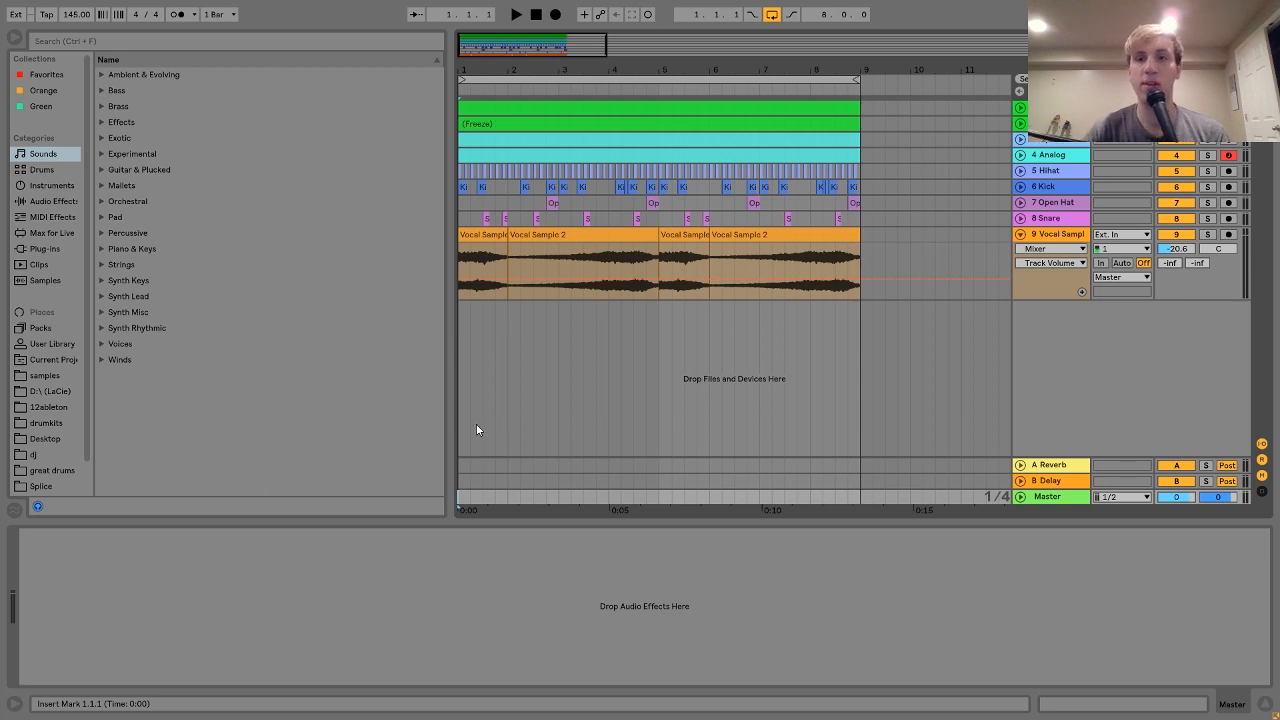
# Step: Expand the frozen Analog track and solo it to audition it alone
pyautogui.click(1020, 123)
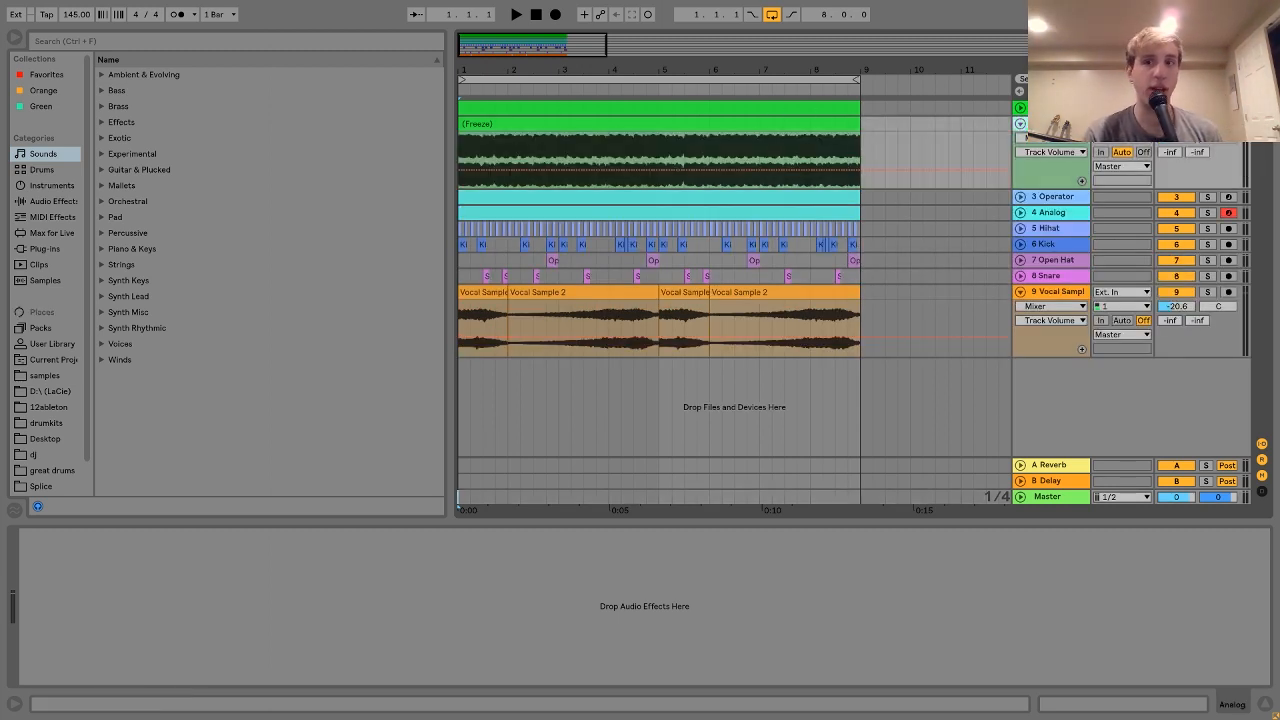
pyautogui.click(1207, 124)
pyautogui.press('space')
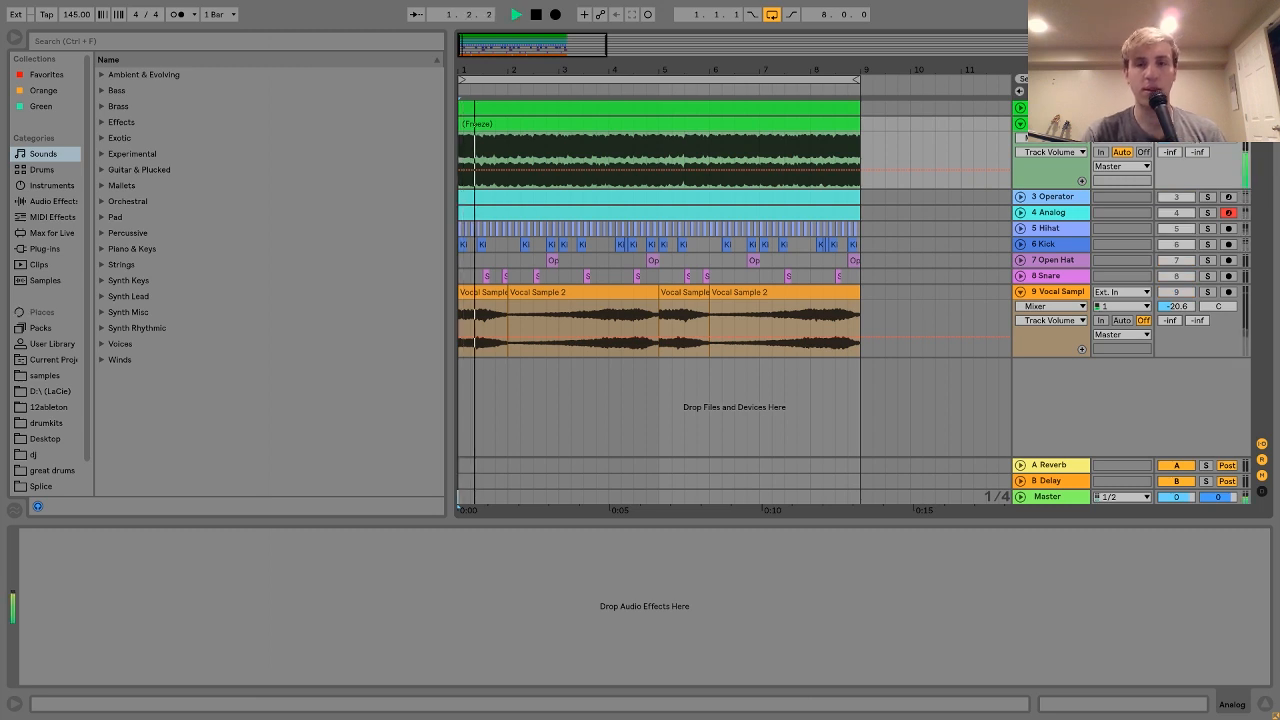
pyautogui.press('space')
pyautogui.click(1207, 124)
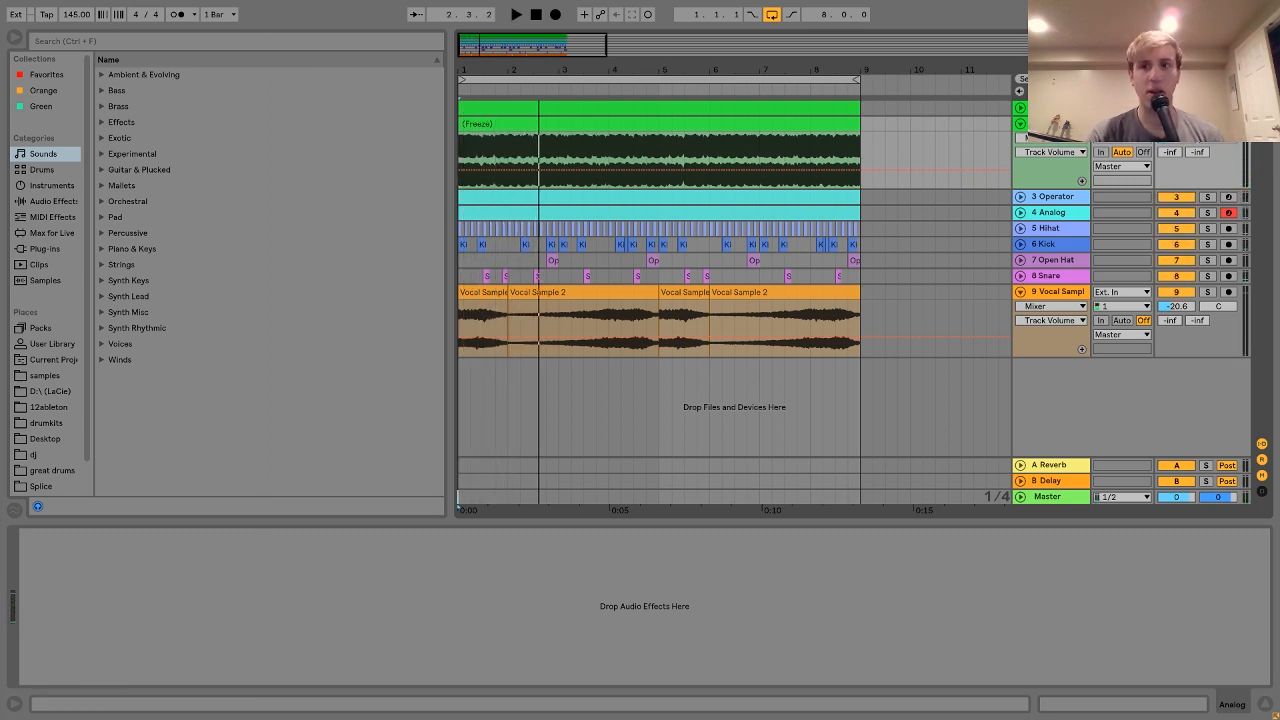
pyautogui.click(1207, 124)
# Step: Expand the first Analog track to show its MIDI notes and play the arrangement
pyautogui.click(1048, 108)
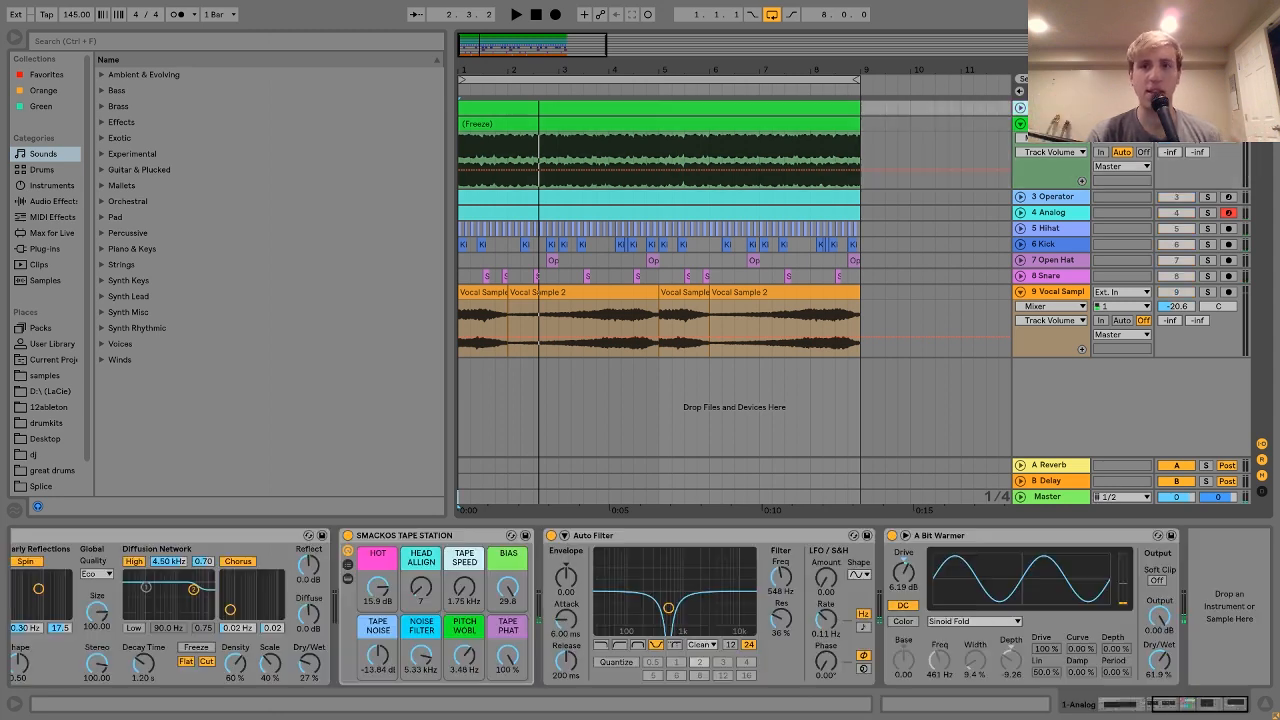
pyautogui.click(1020, 109)
pyautogui.press('space')
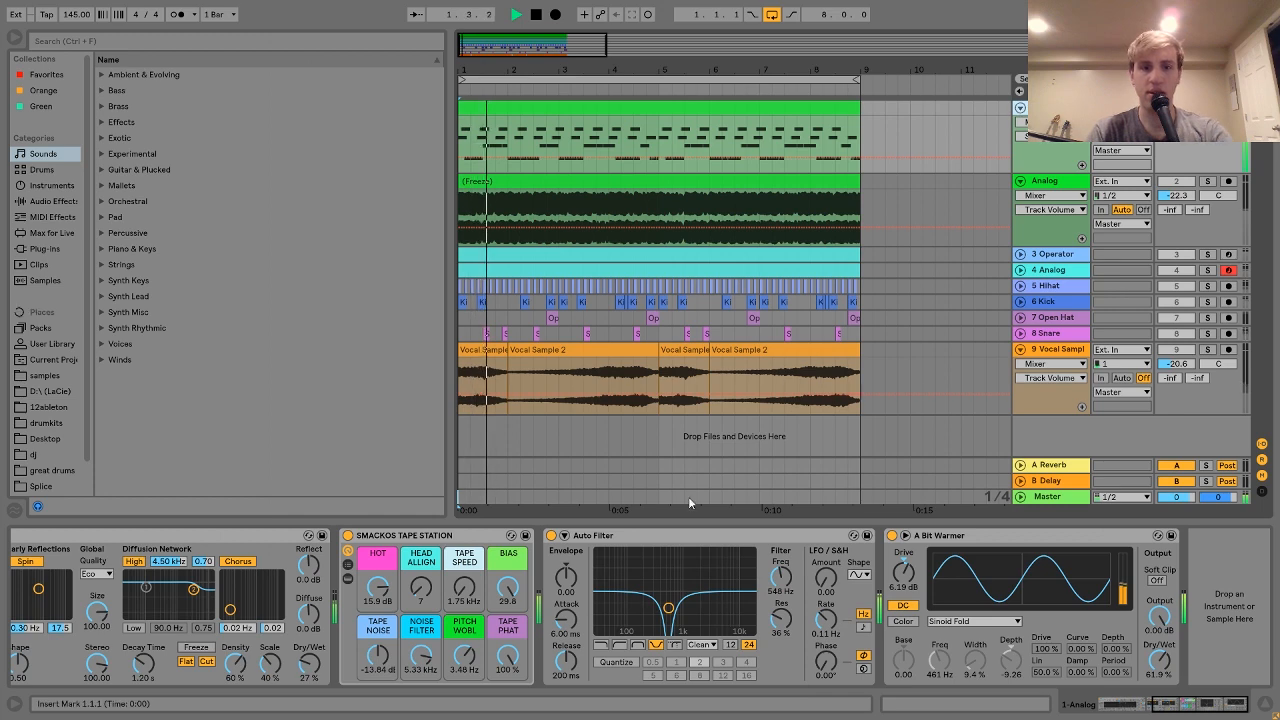
pyautogui.scroll(5, 645, 607)
pyautogui.press('space')
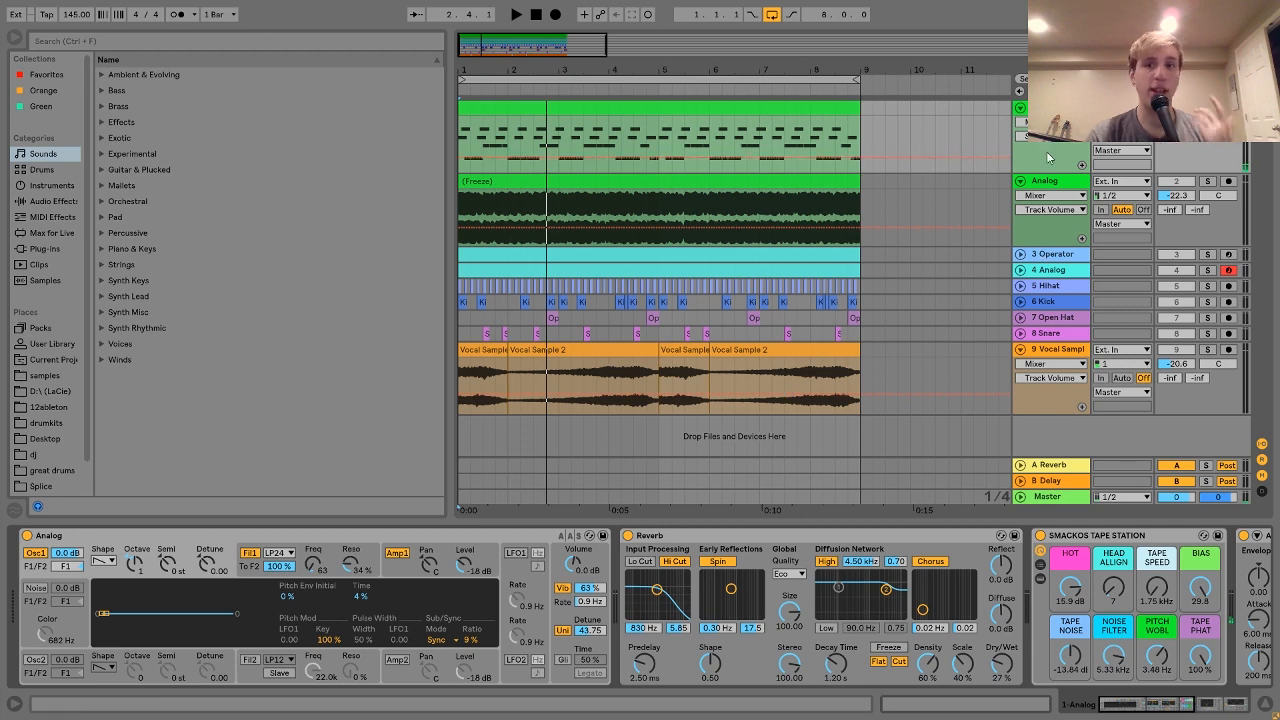
pyautogui.click(1058, 181)
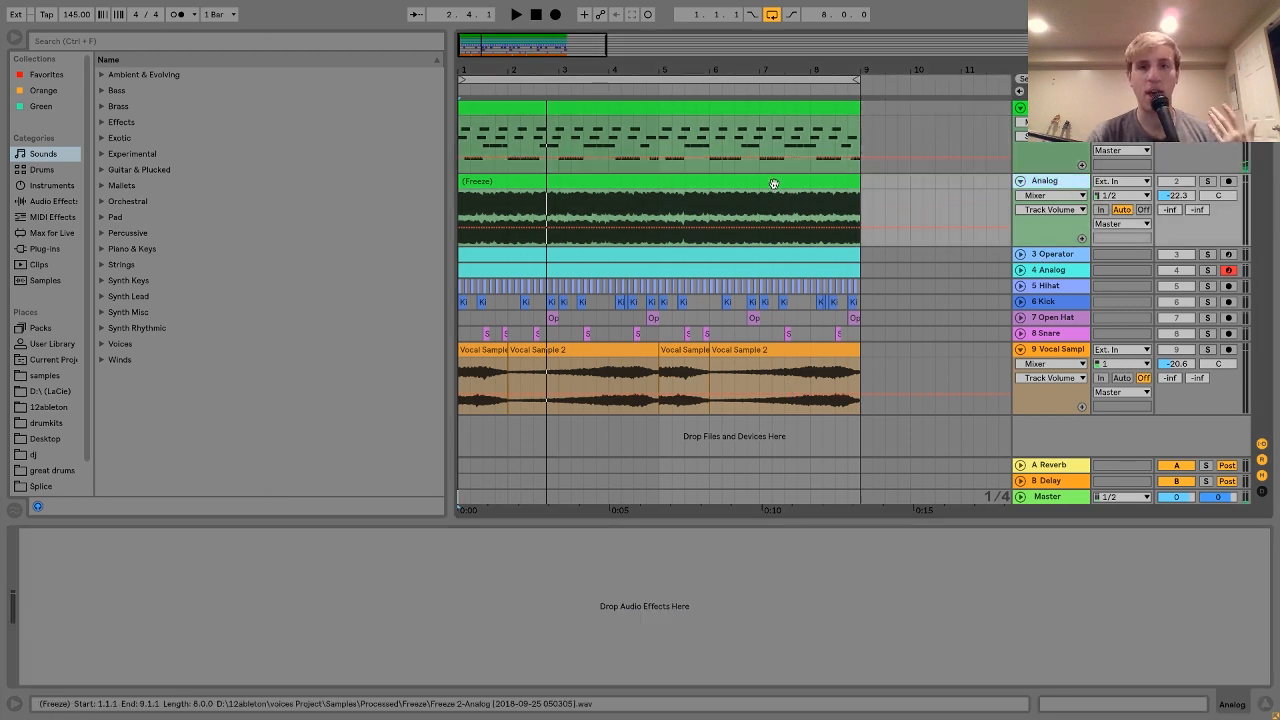
# Step: Inspect the frozen clip's waveform, then solo the frozen Analog track and play it back
pyautogui.doubleClick(810, 190)
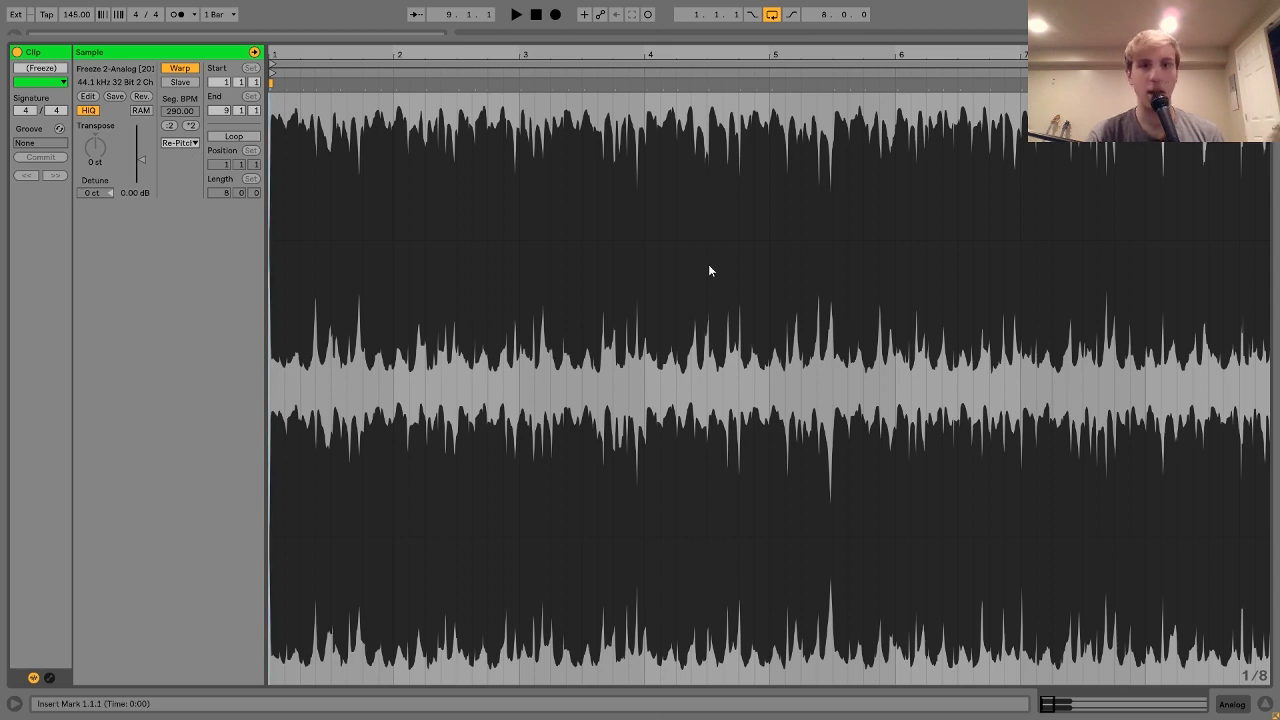
pyautogui.click(1232, 705)
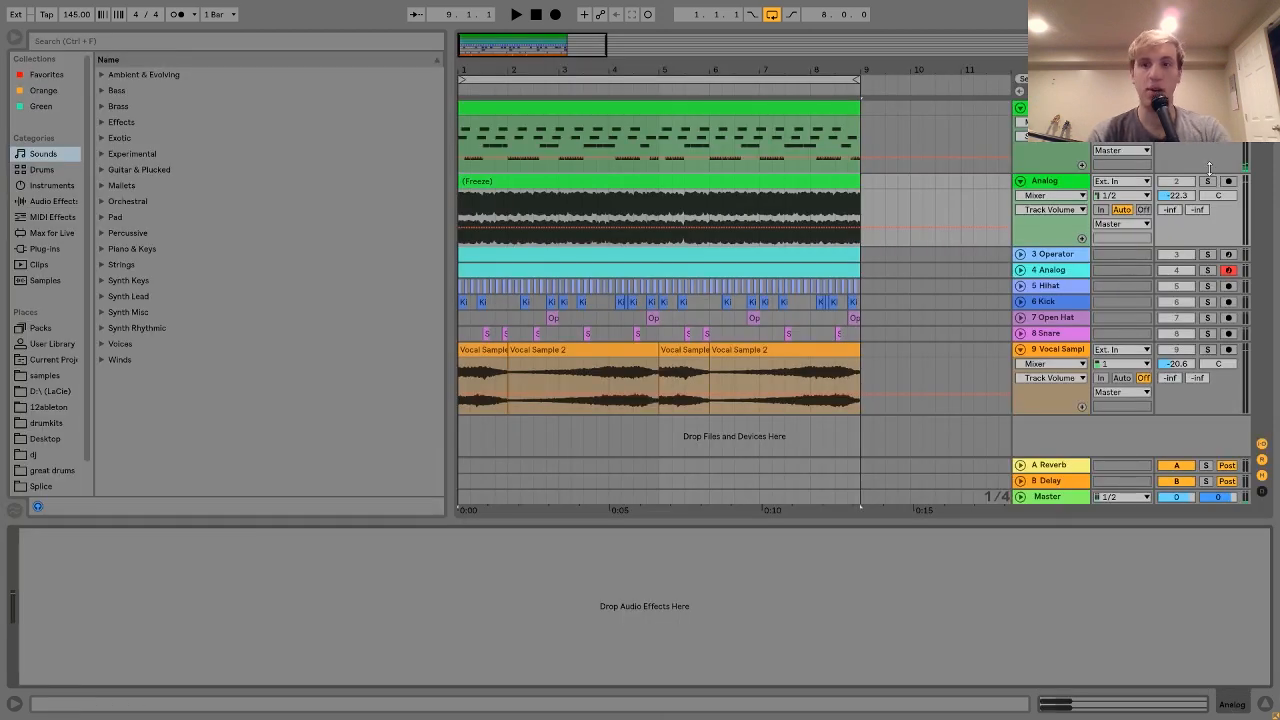
pyautogui.click(1208, 182)
pyautogui.press('space')
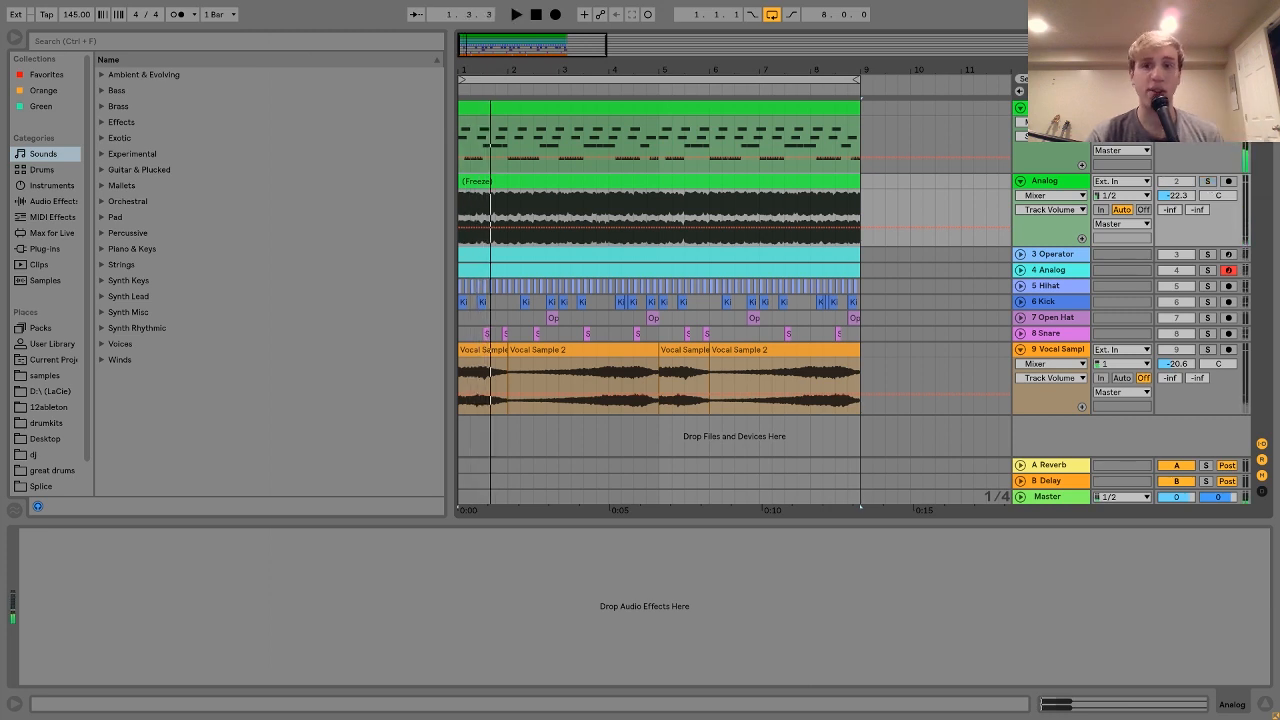
pyautogui.click(1048, 108)
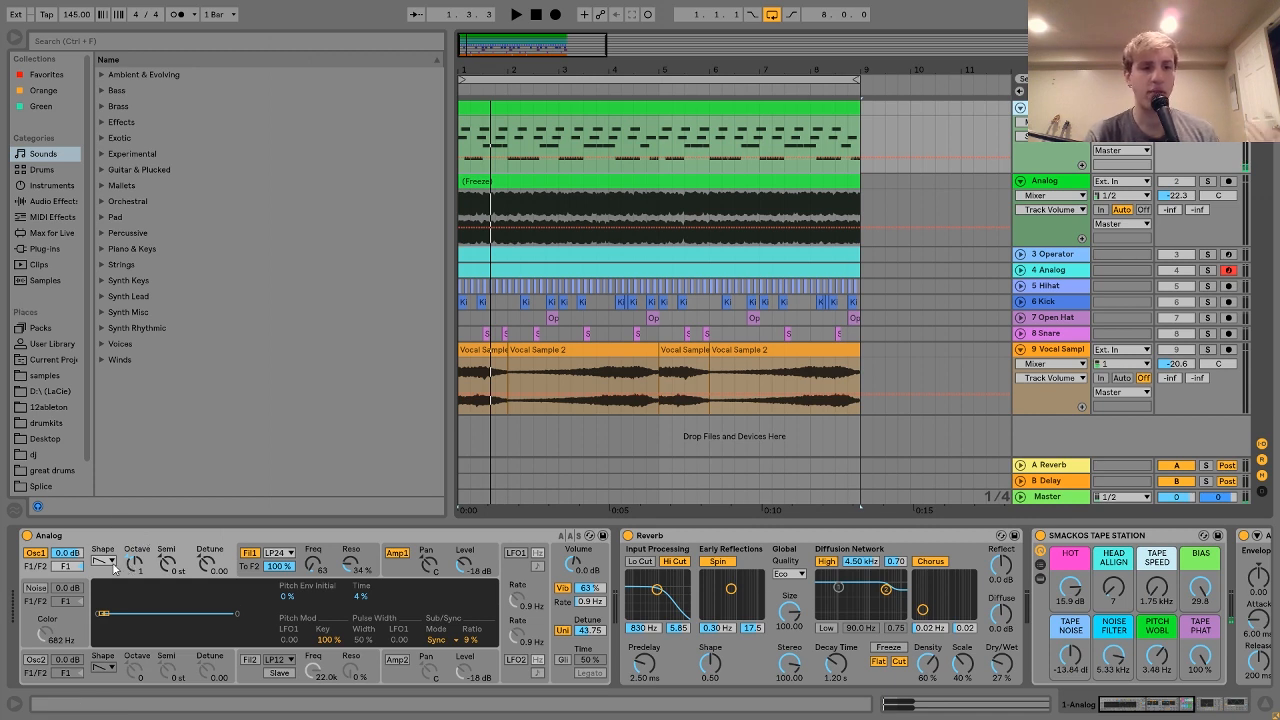
# Step: View the Analog synth's Fil1 filter, Amp1 envelope and global settings panels
pyautogui.click(250, 566)
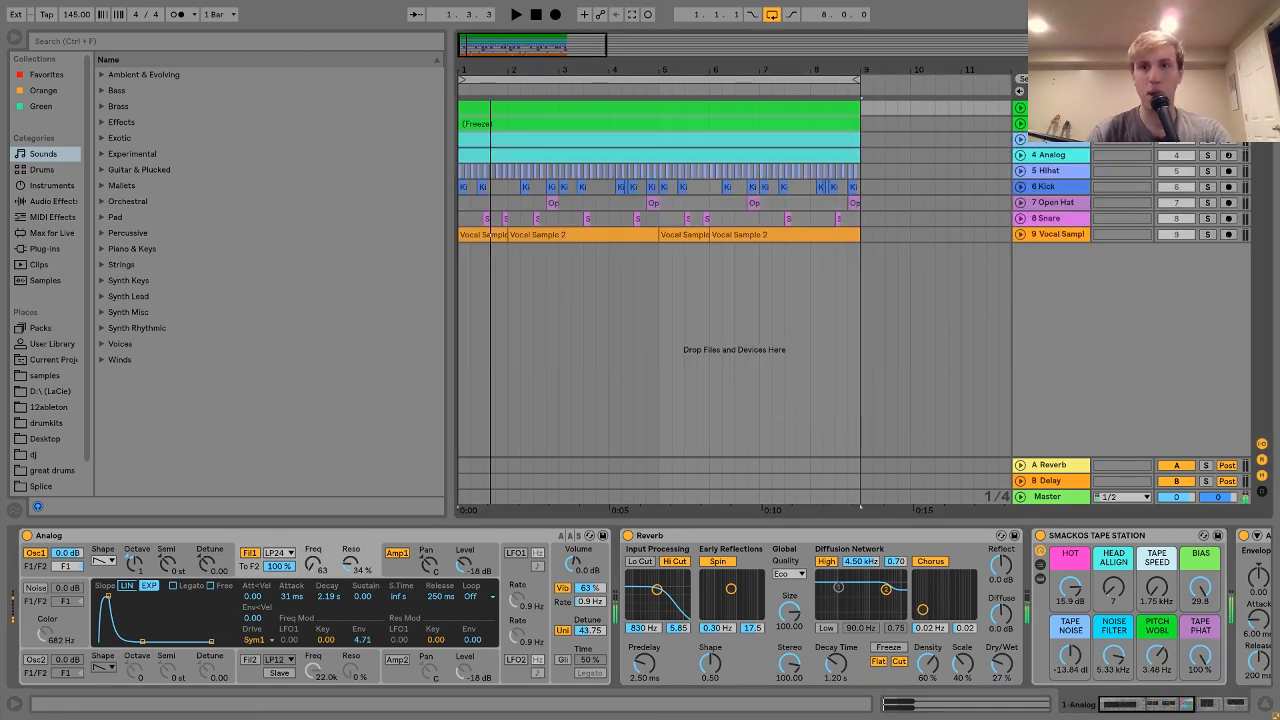
pyautogui.click(1020, 107)
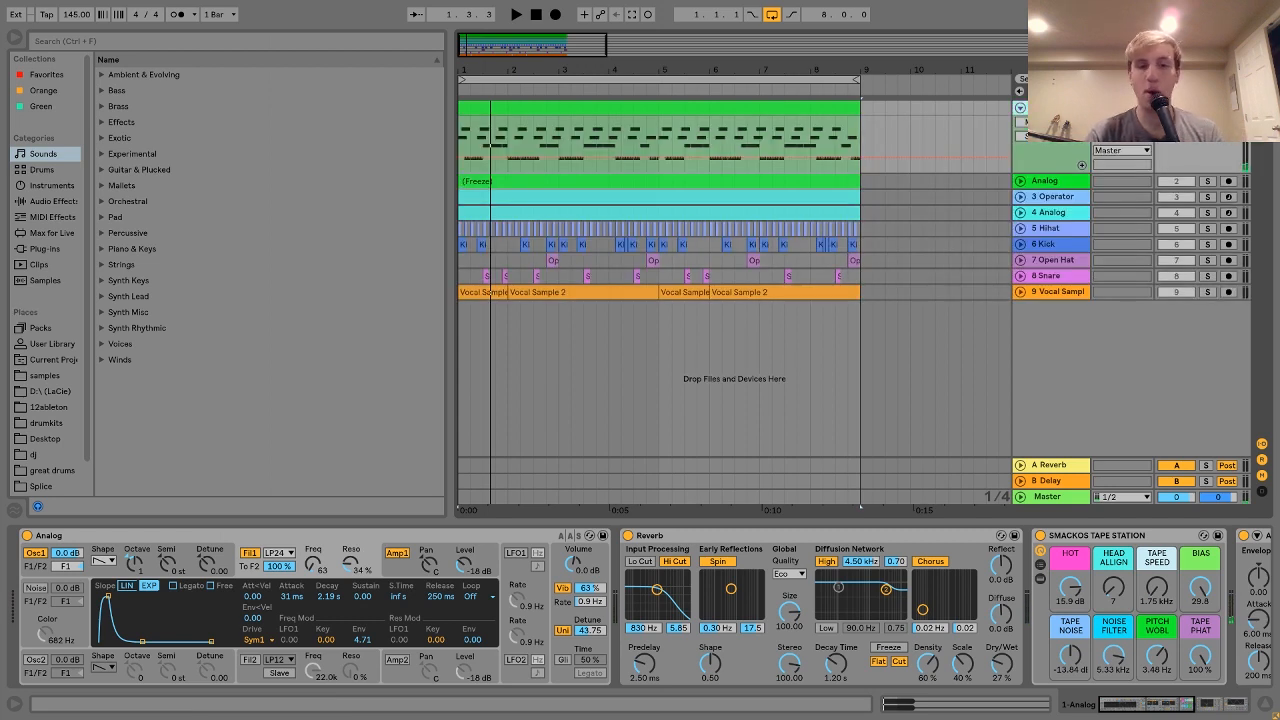
pyautogui.click(397, 556)
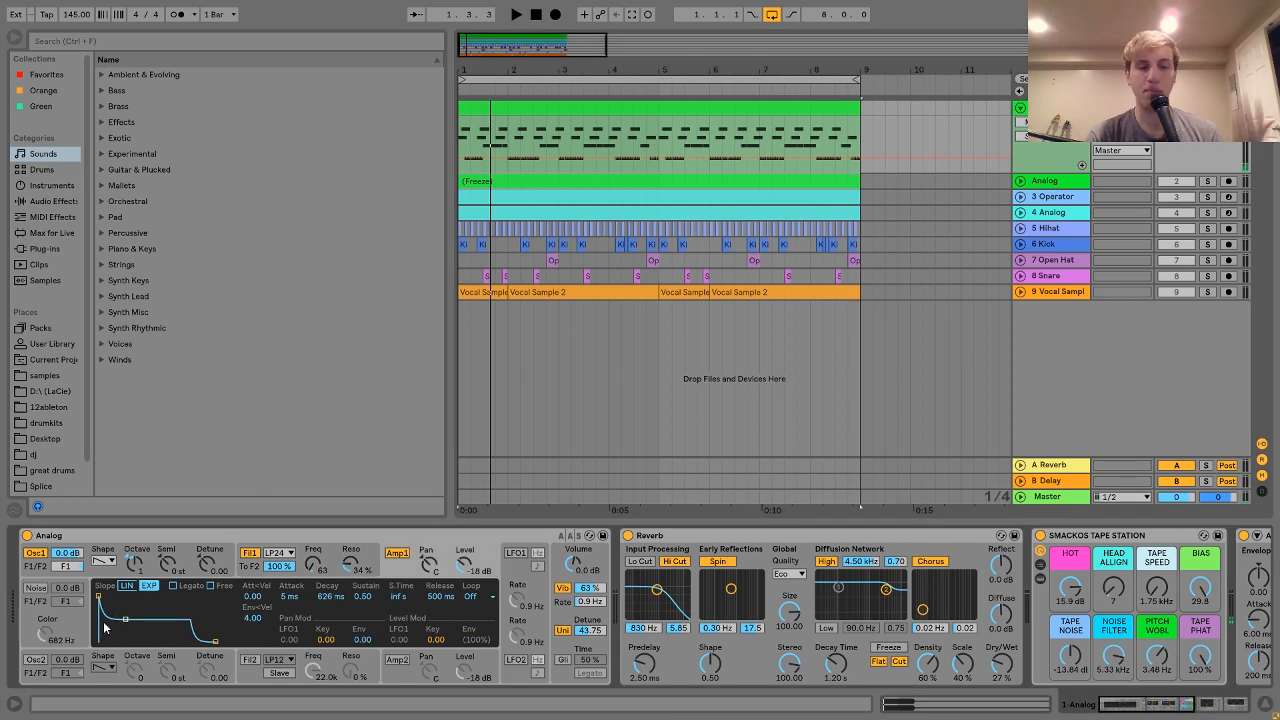
pyautogui.click(560, 571)
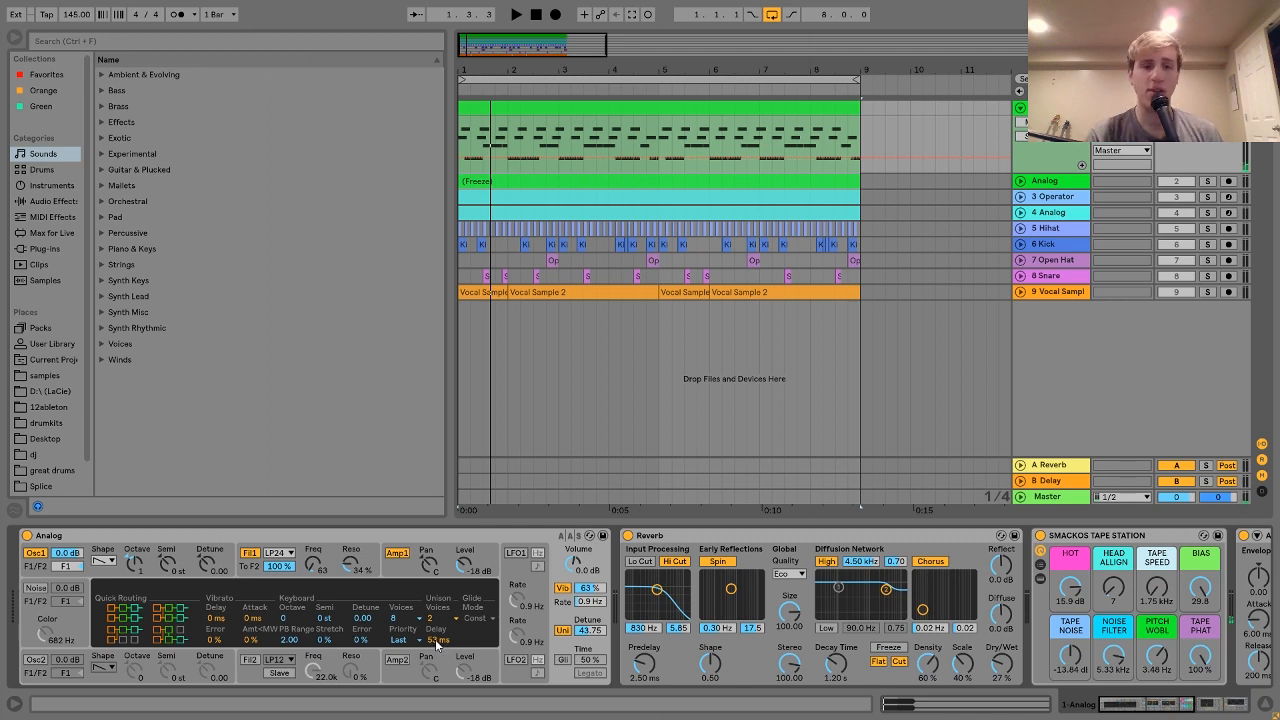
# Step: Toggle the synth's vibrato and unison off, then back on
pyautogui.click(564, 590)
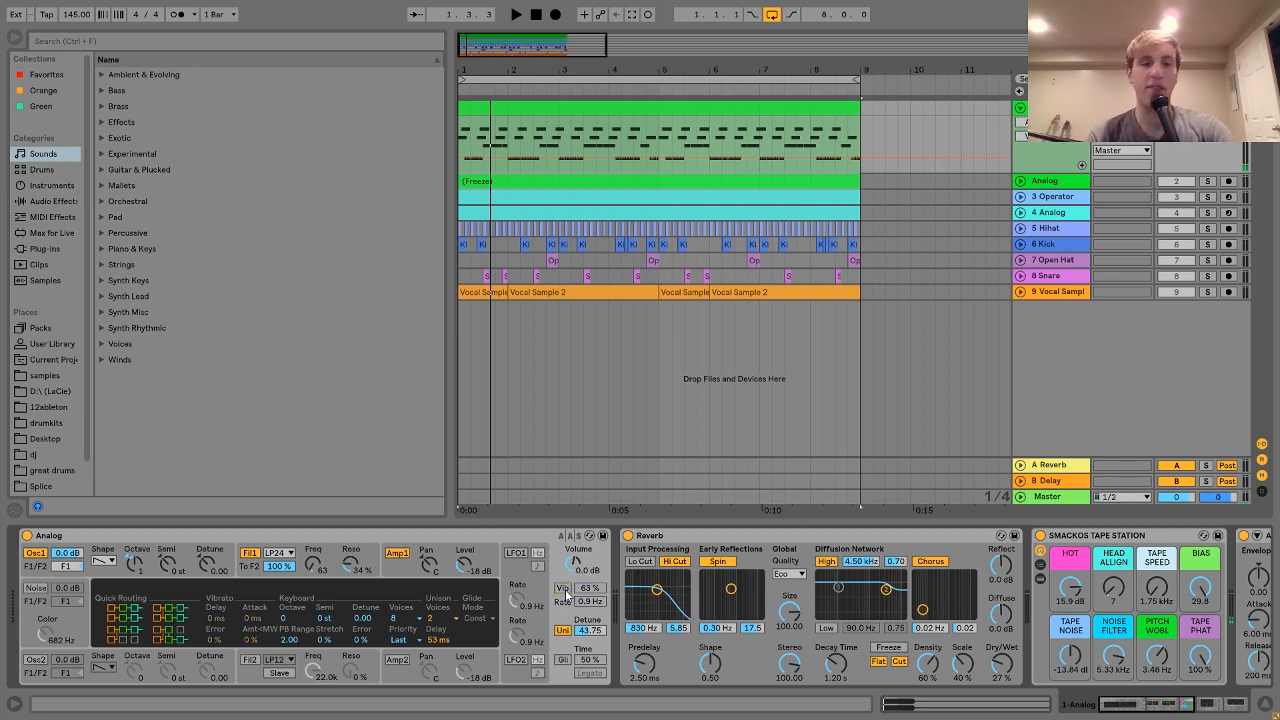
pyautogui.click(564, 632)
pyautogui.click(564, 632)
pyautogui.click(564, 590)
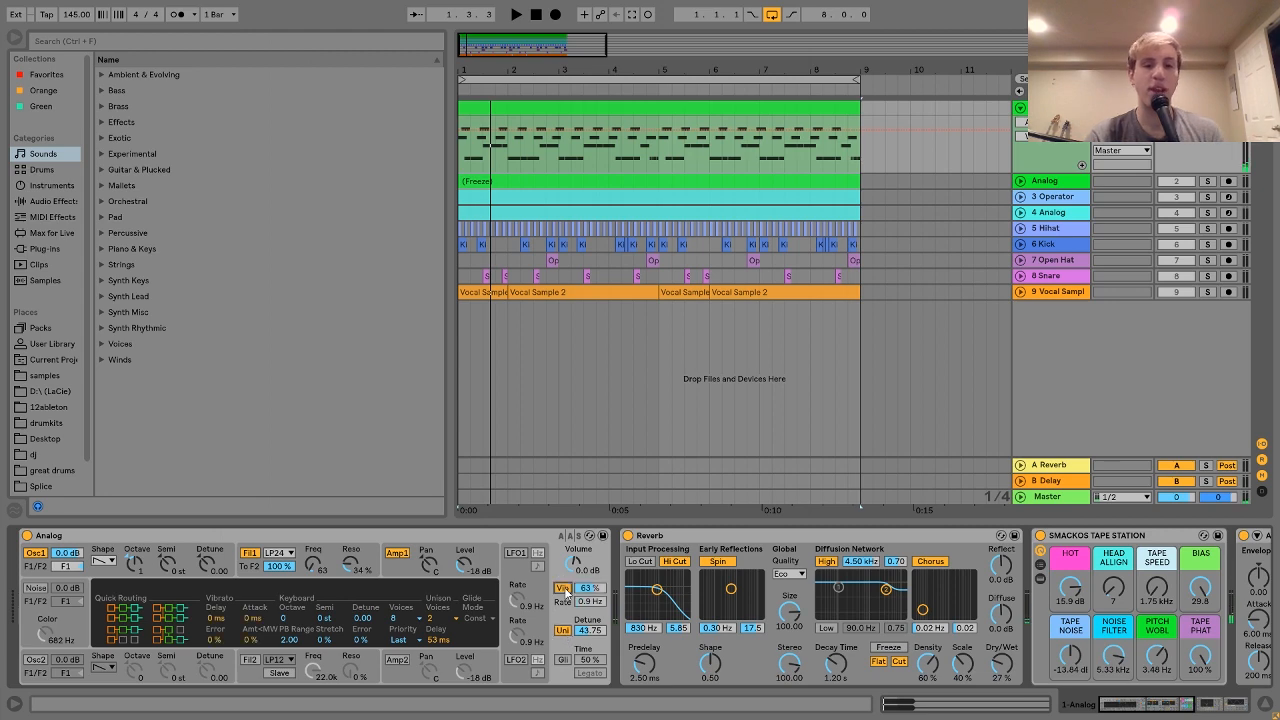
# Step: Scroll the device chain and select the Smackos Tape Station effect
pyautogui.scroll(-5, 566, 592)
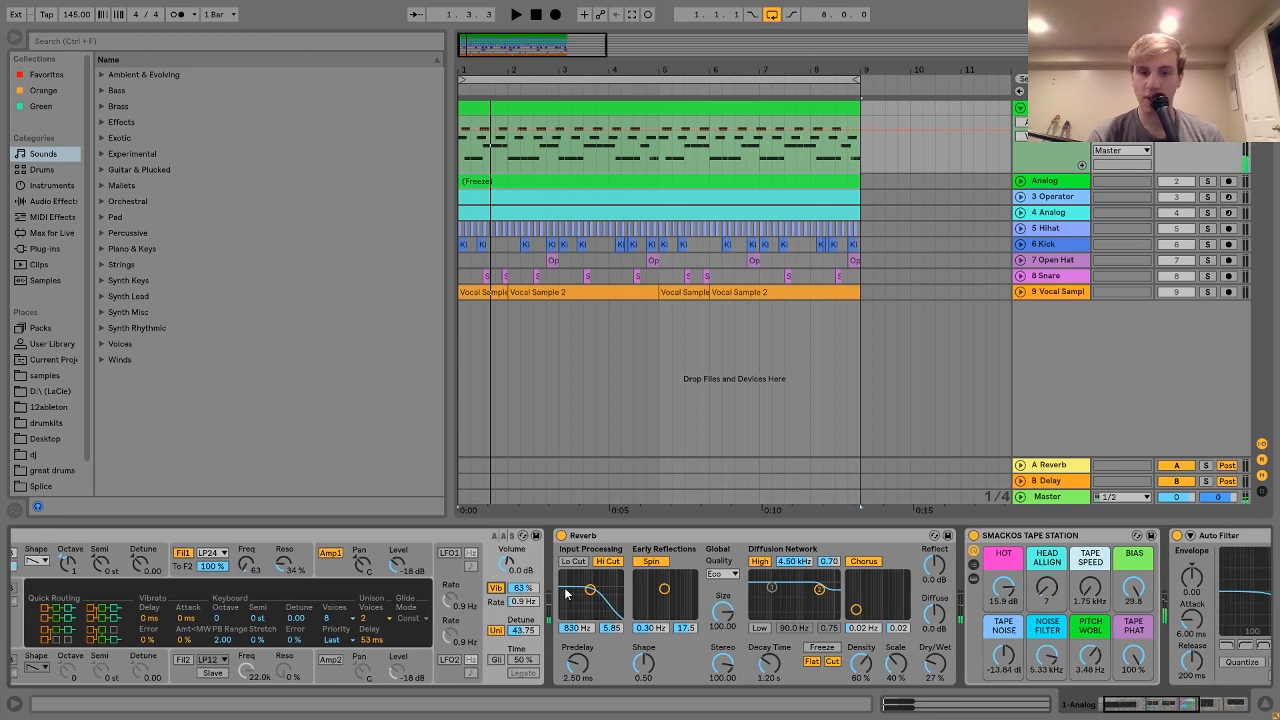
pyautogui.scroll(-1, 566, 593)
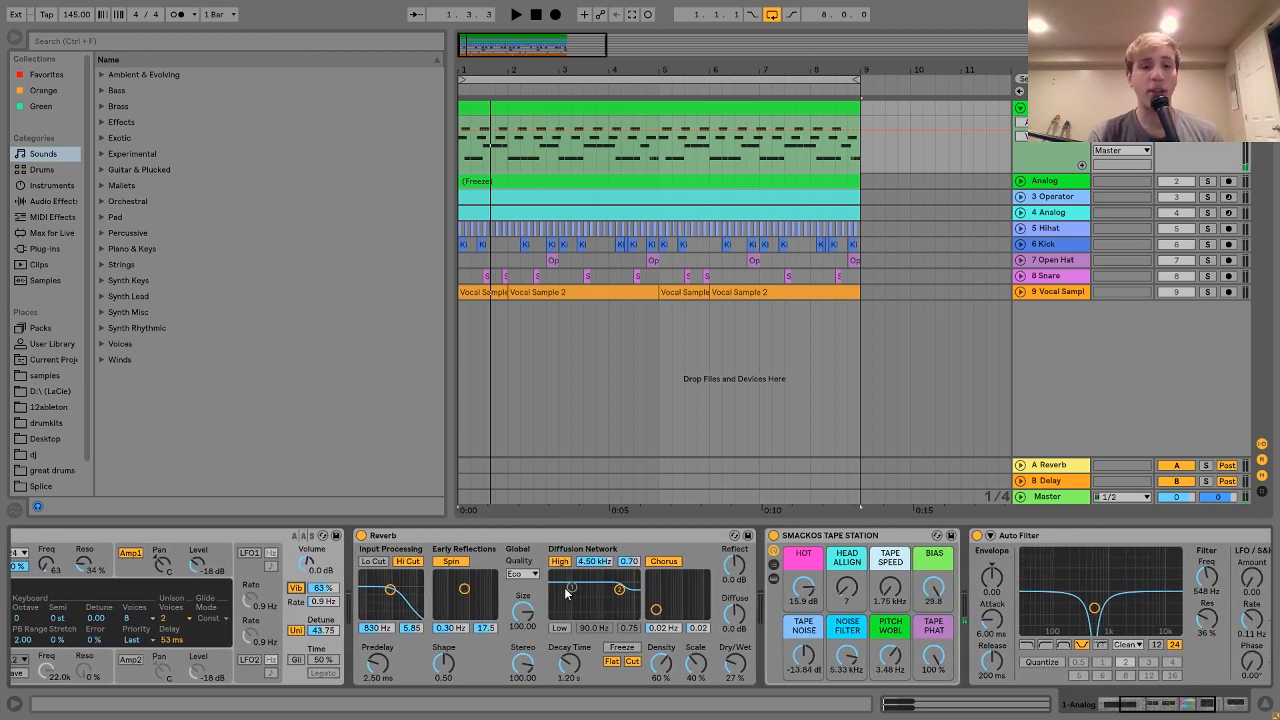
pyautogui.scroll(-2, 564, 590)
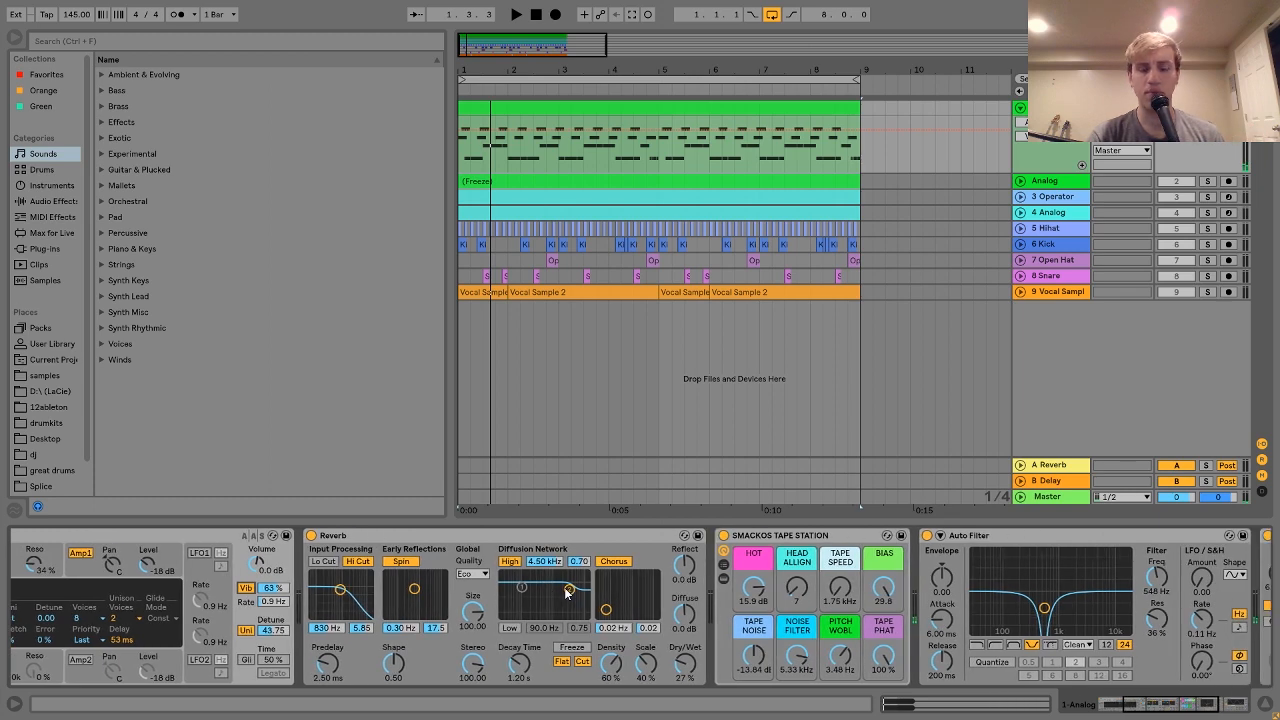
pyautogui.scroll(-4, 686, 591)
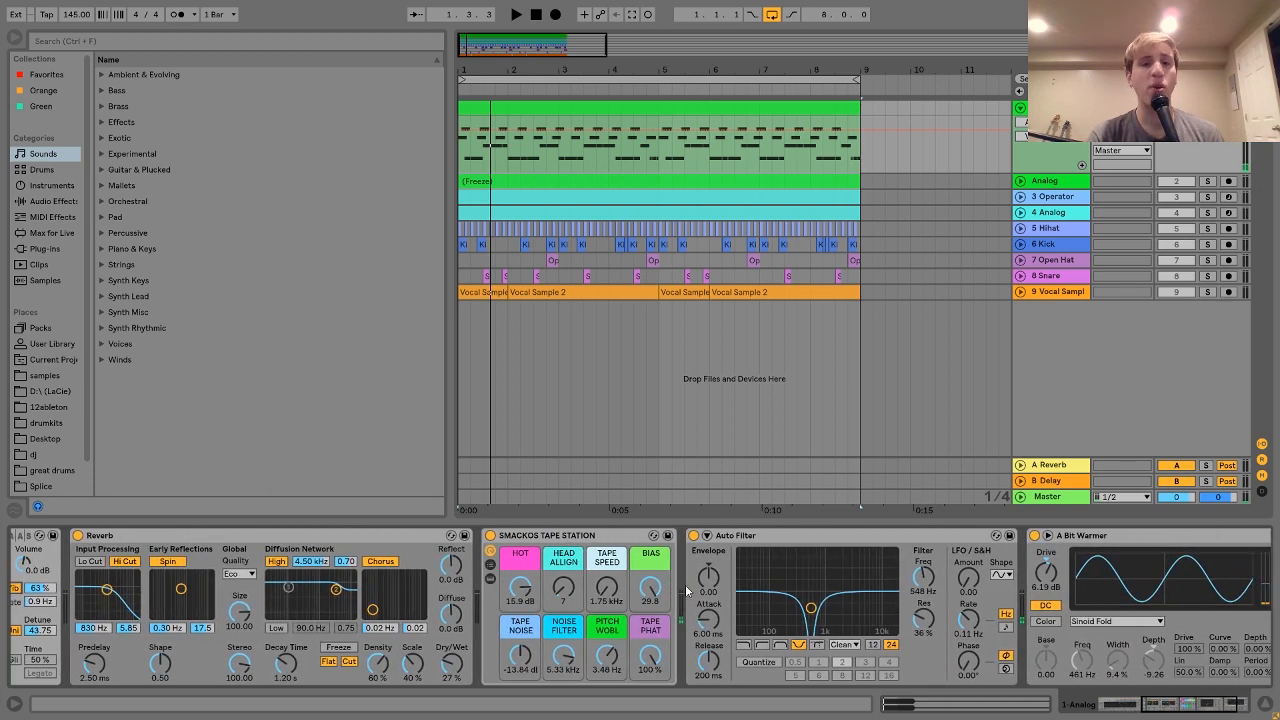
pyautogui.click(602, 538)
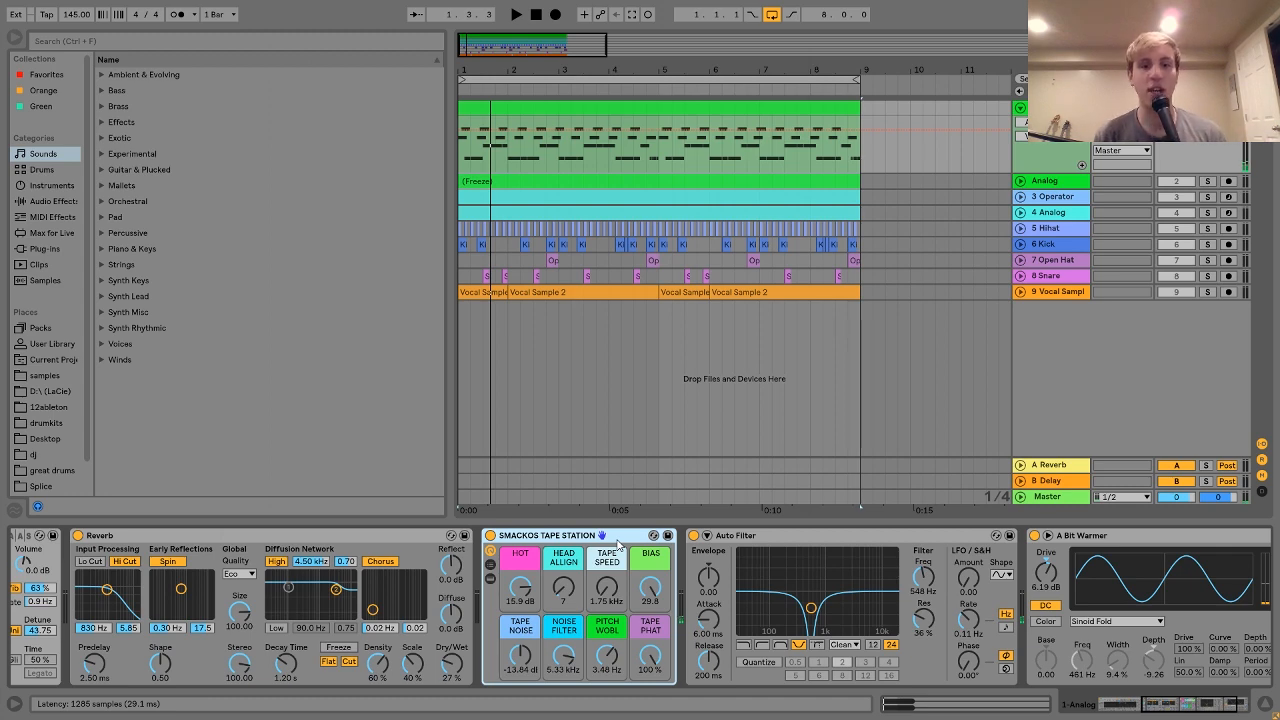
pyautogui.scroll(-3, 618, 543)
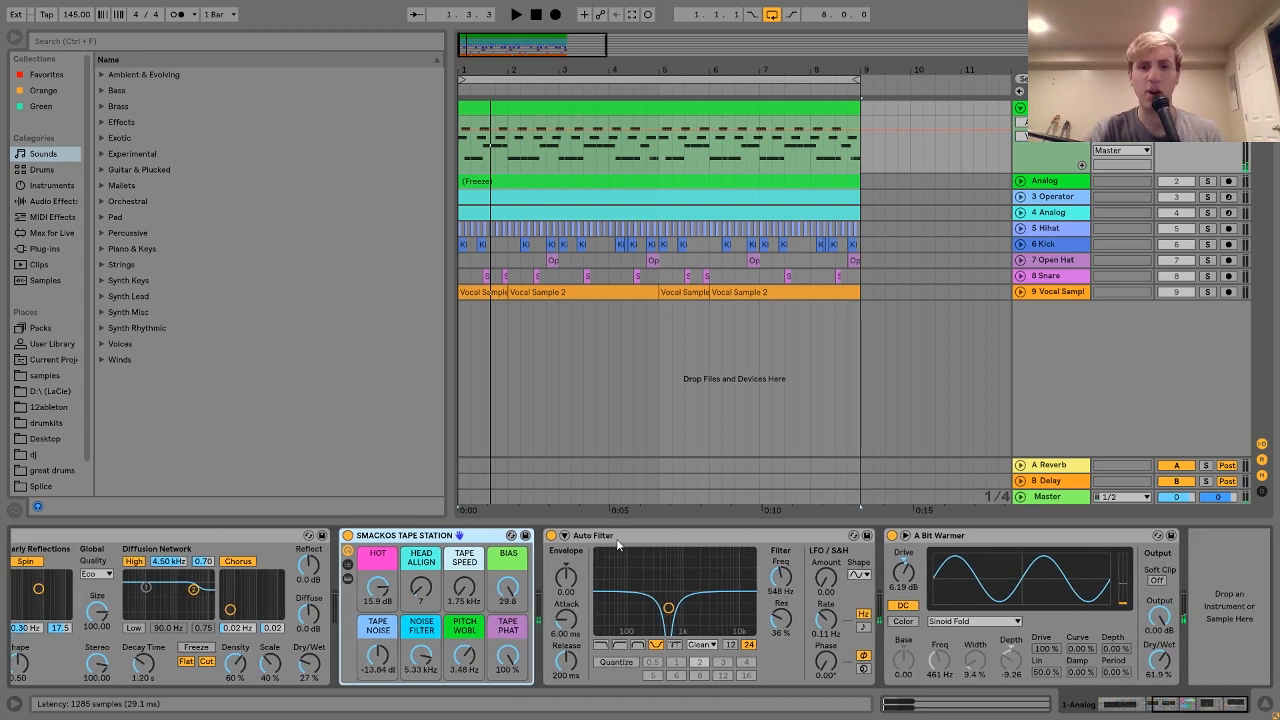
pyautogui.scroll(9, 618, 543)
pyautogui.click(797, 536)
pyautogui.press('space')
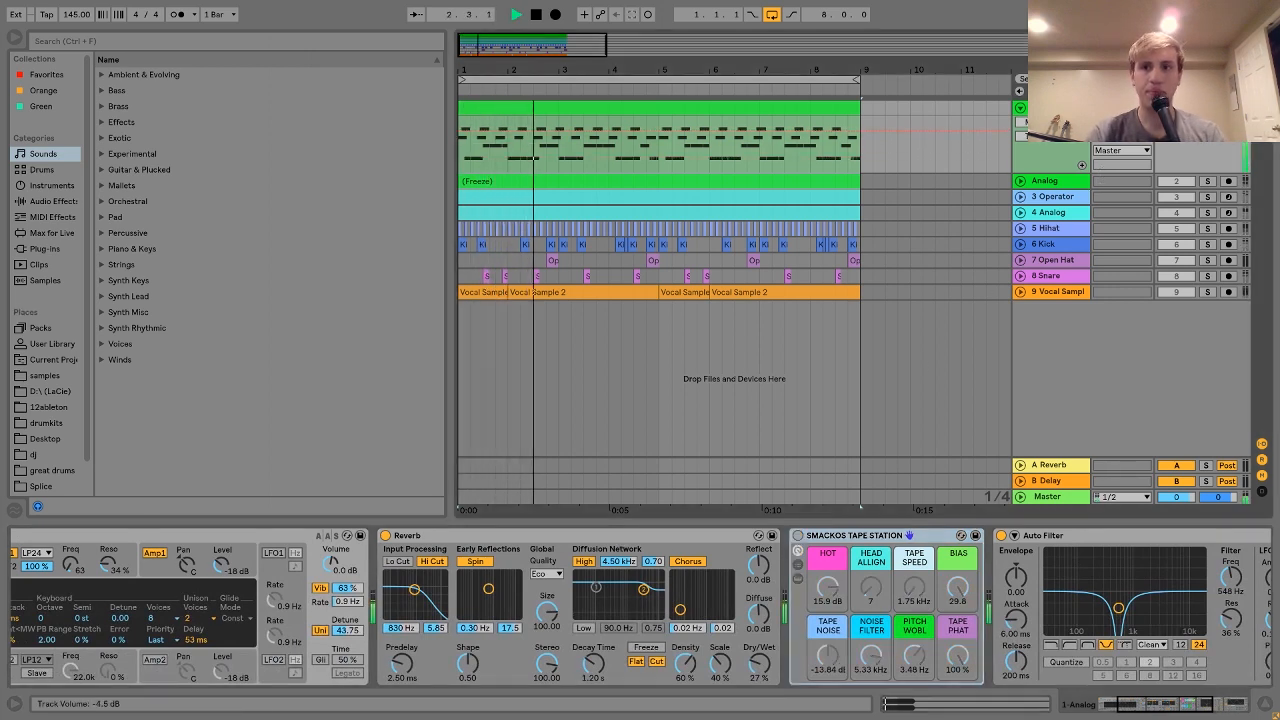
pyautogui.press('space')
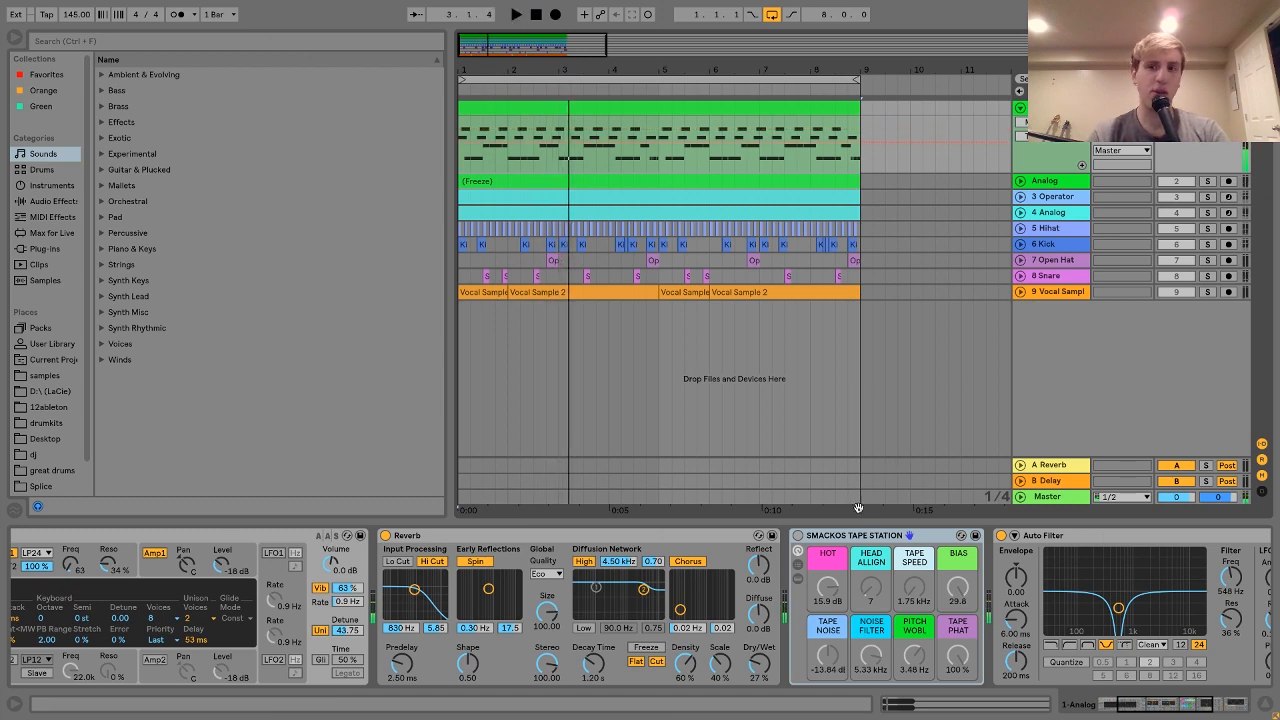
pyautogui.press('space')
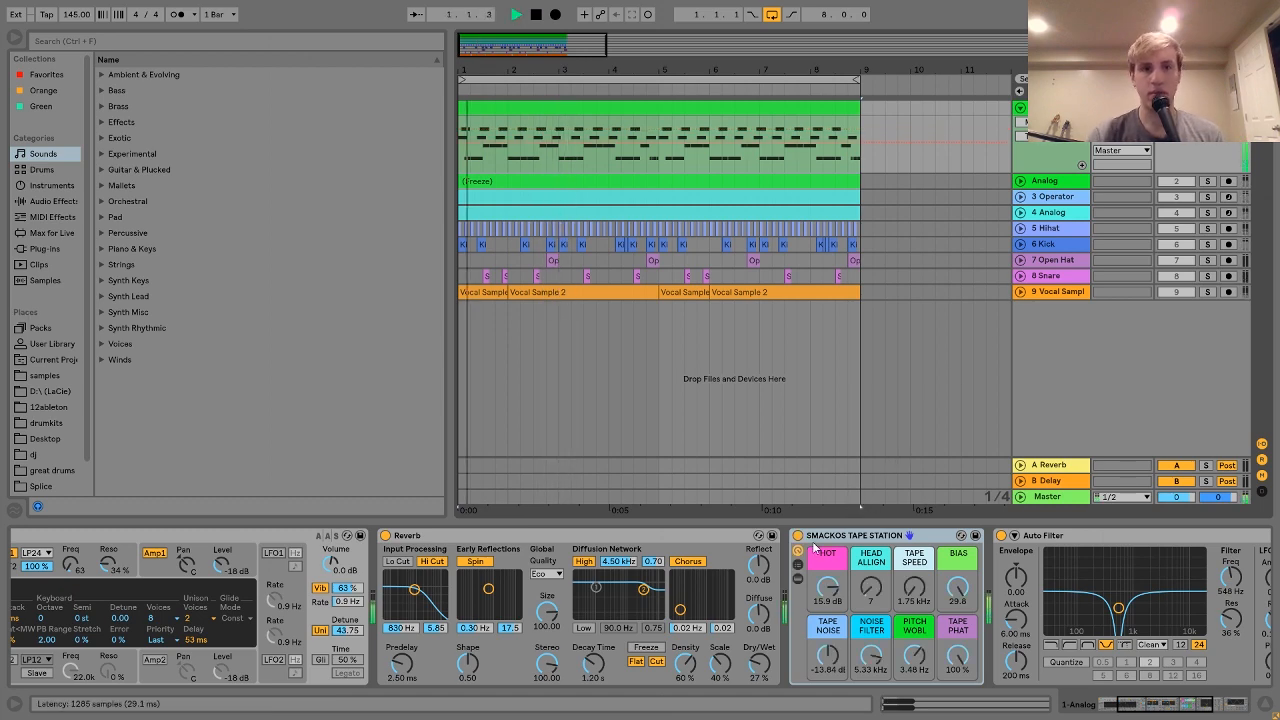
pyautogui.scroll(-3, 825, 550)
pyautogui.scroll(-2, 828, 550)
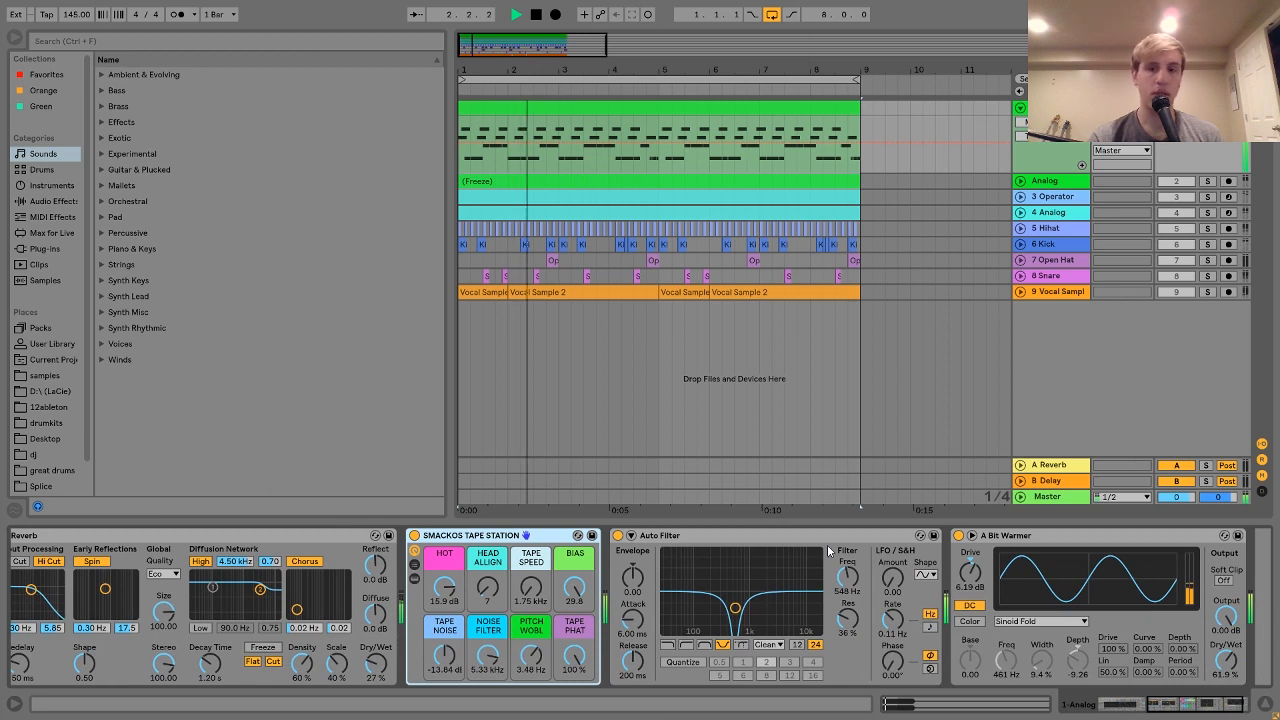
pyautogui.press('space')
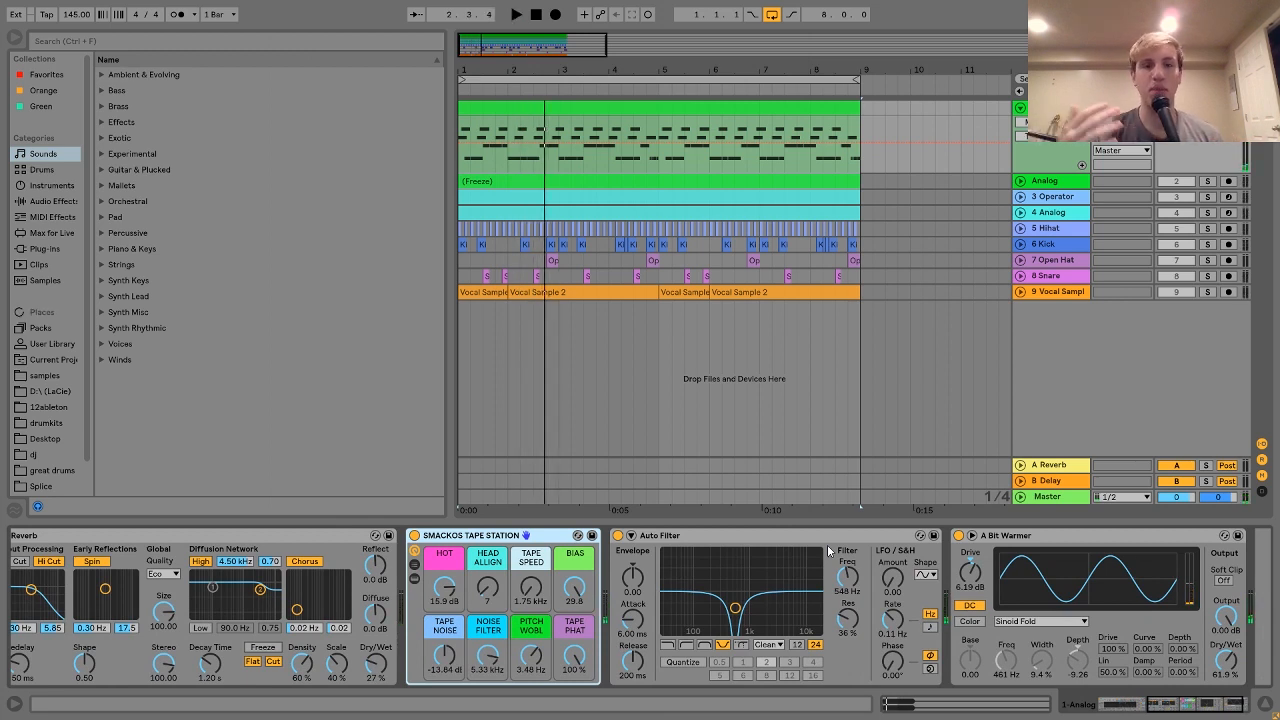
pyautogui.scroll(-2, 828, 550)
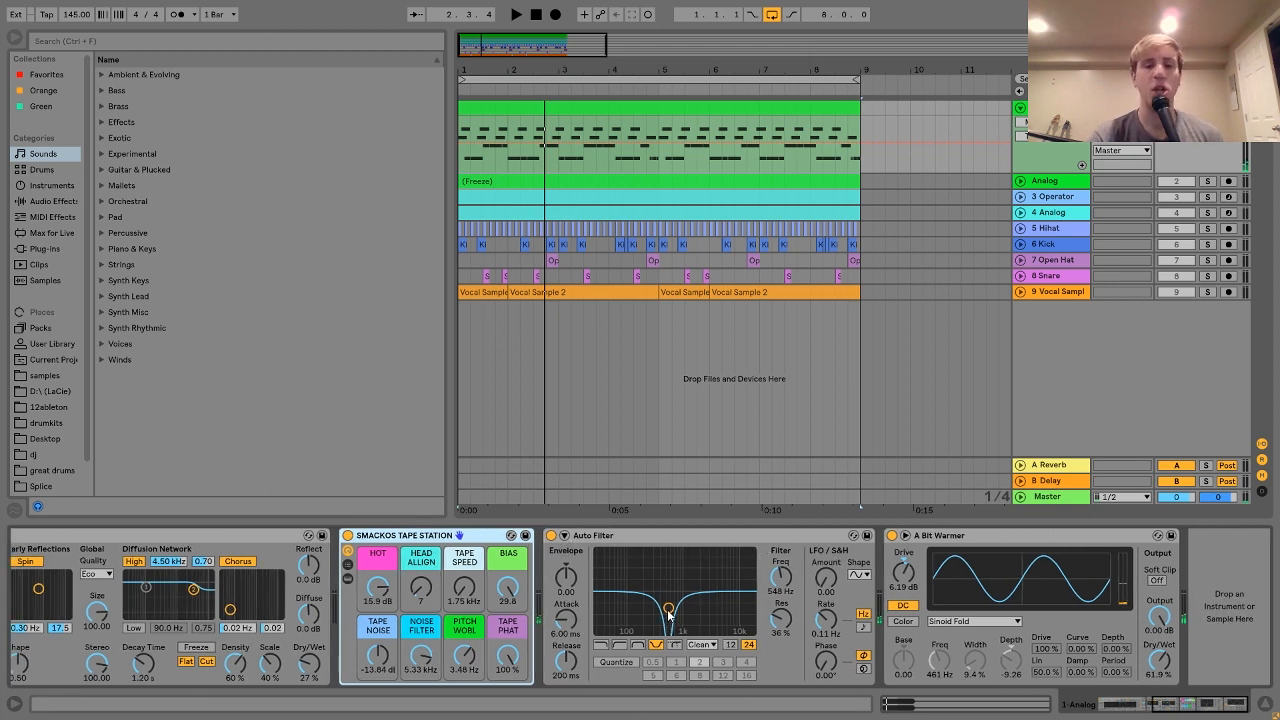
pyautogui.click(551, 535)
pyautogui.press('space')
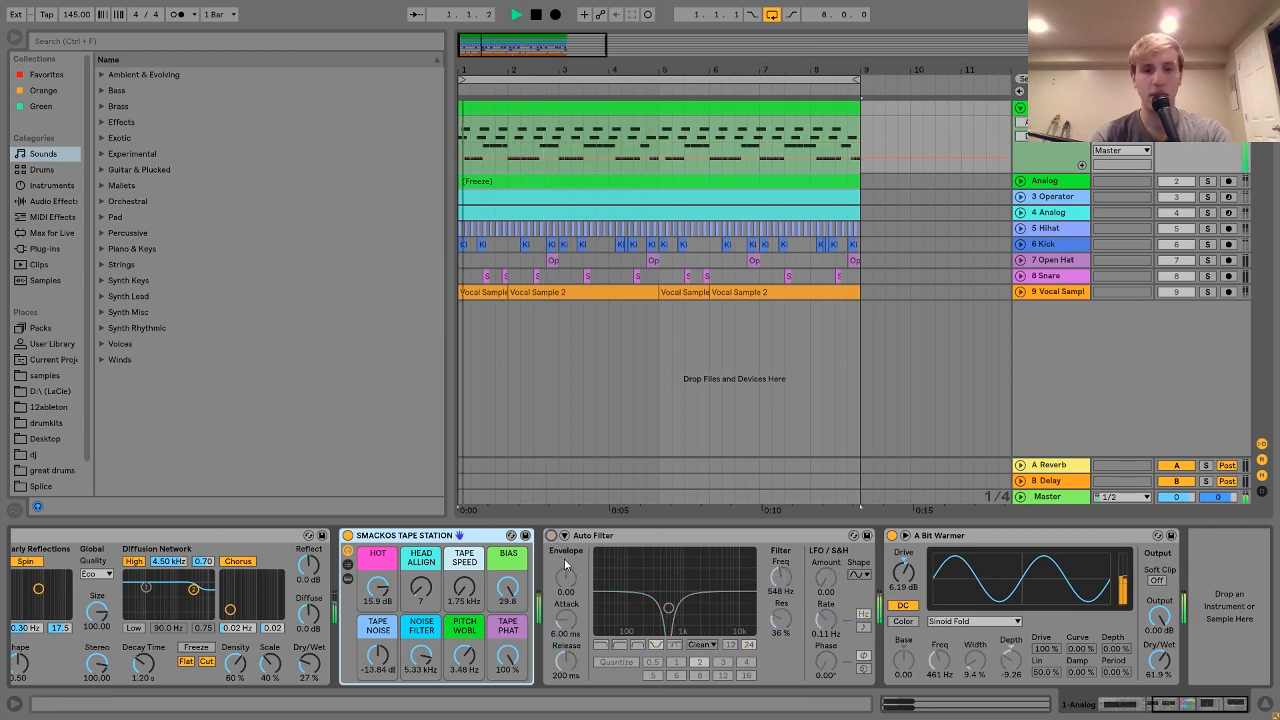
pyautogui.click(551, 535)
pyautogui.press('space')
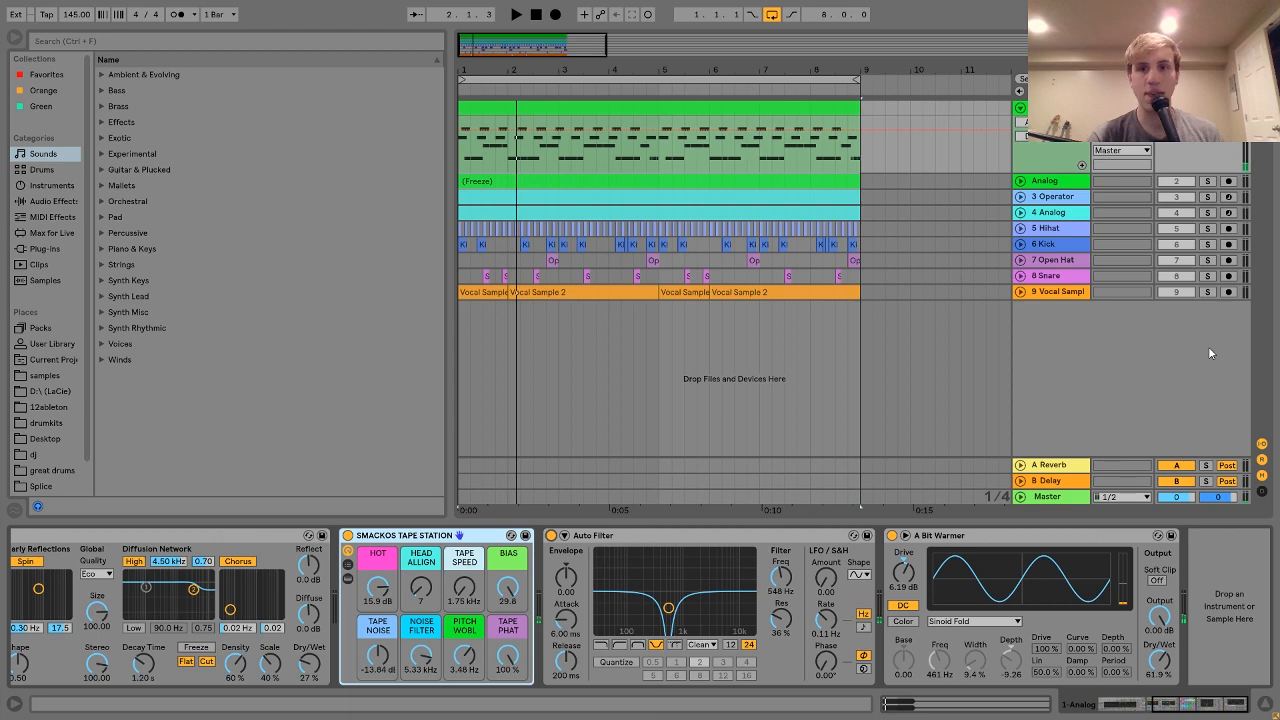
# Step: Duplicate the Analog track with Ctrl+D and solo the new '2 Analog' copy
pyautogui.click(1020, 182)
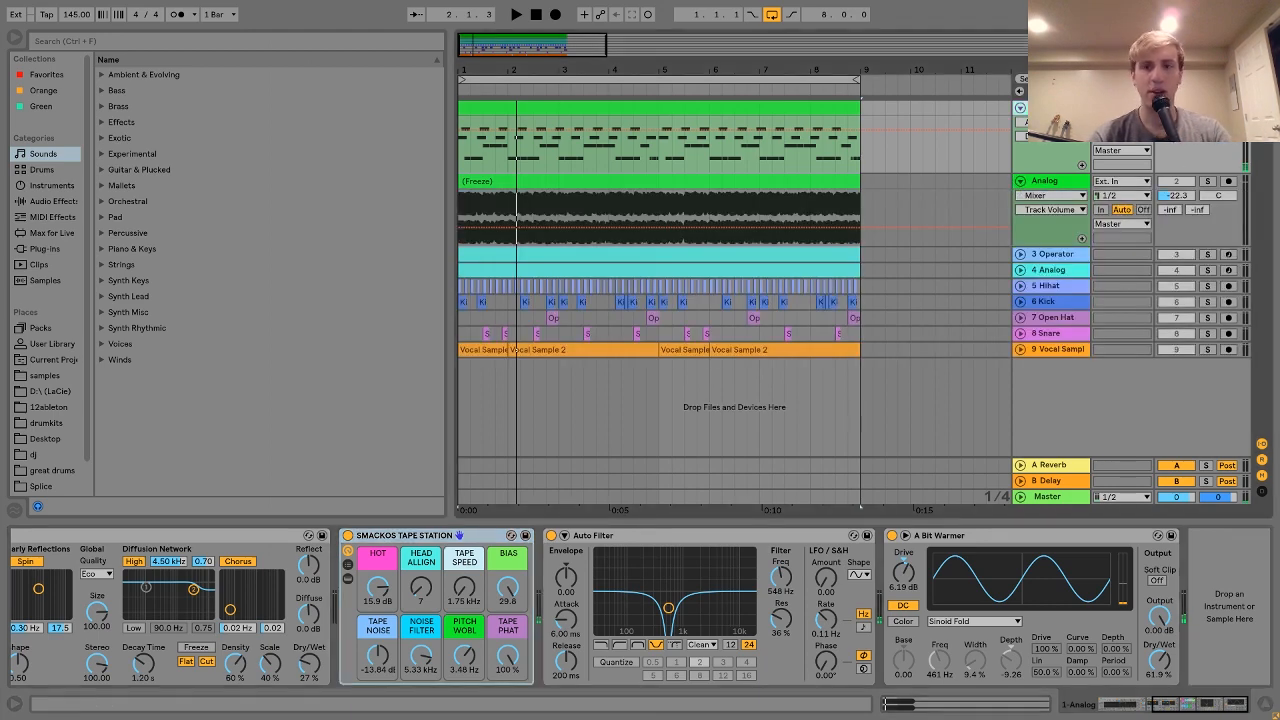
pyautogui.hotkey('ctrl', 'd')
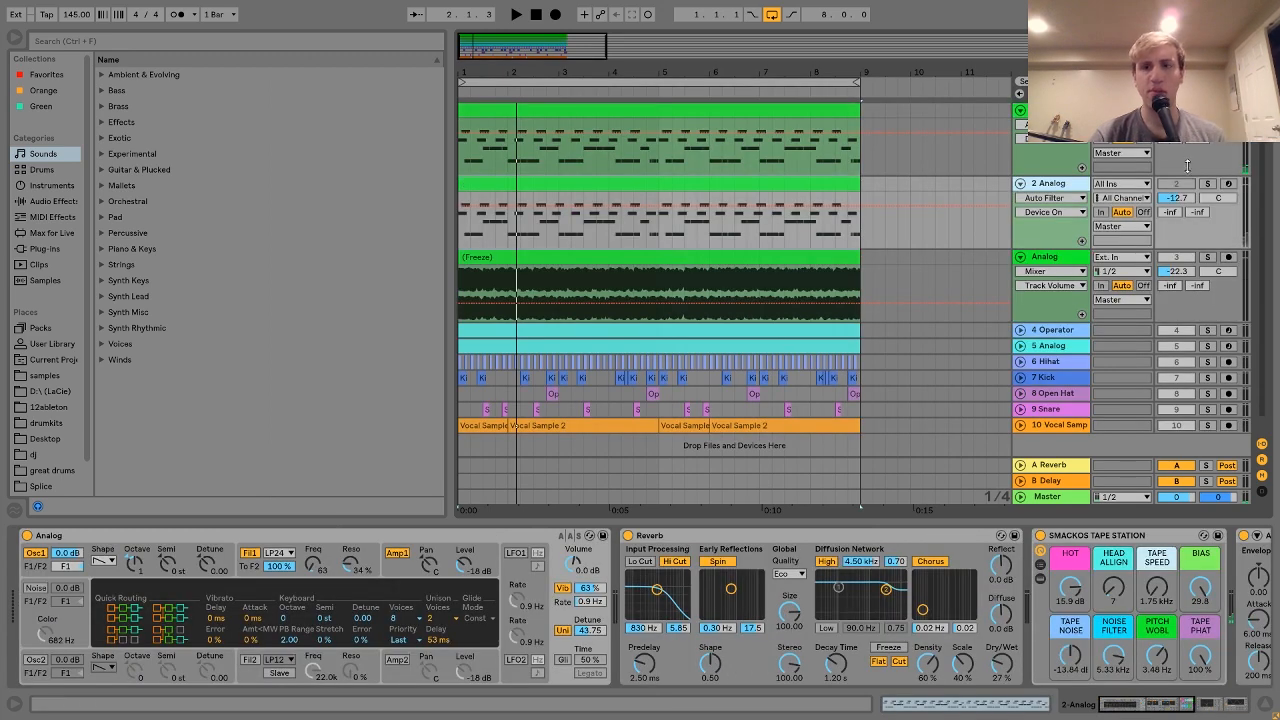
pyautogui.click(1208, 184)
pyautogui.click(1054, 188)
# Step: Freeze the '2 Analog' track, then flatten it into audio
pyautogui.rightClick(1056, 190)
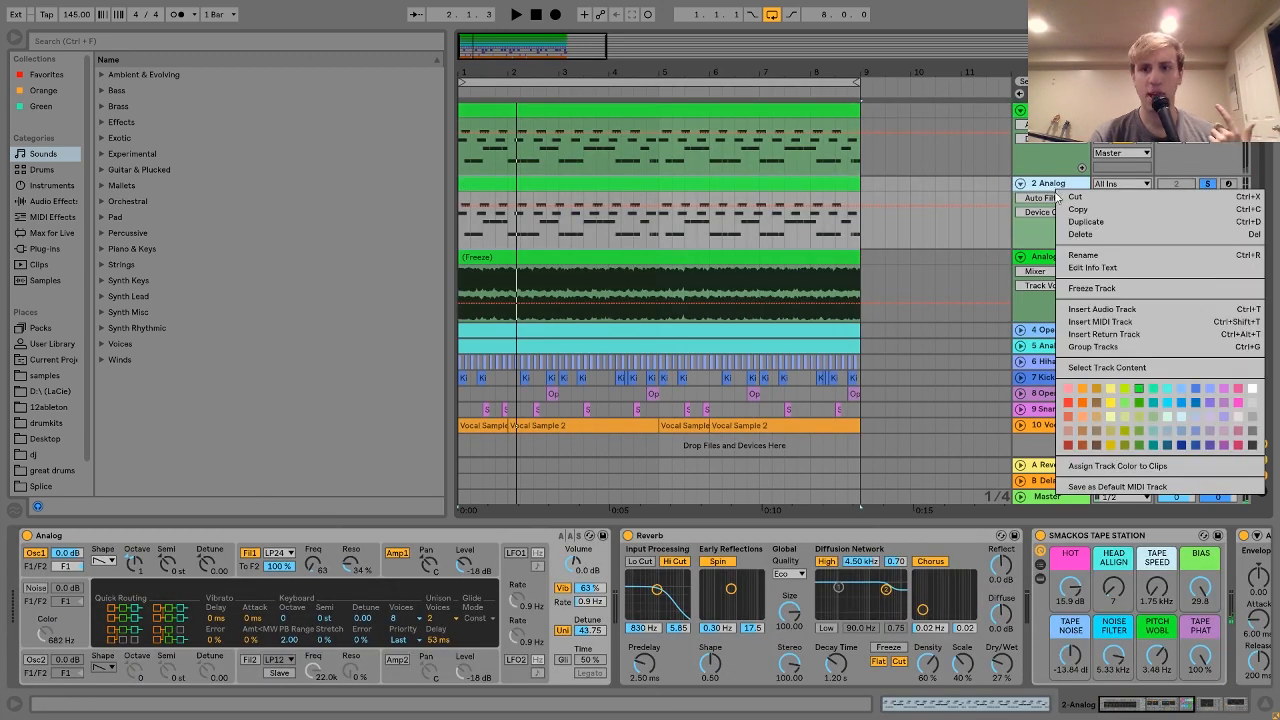
pyautogui.click(1085, 292)
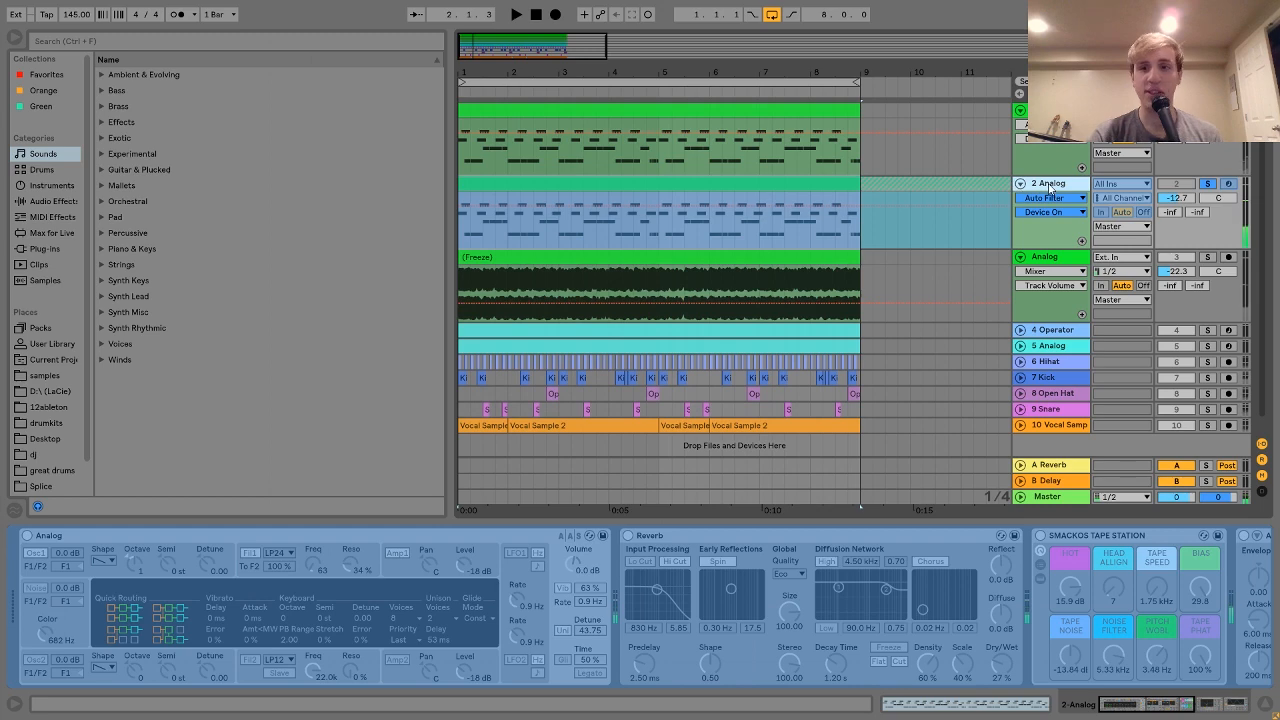
pyautogui.rightClick(1045, 186)
pyautogui.click(1077, 297)
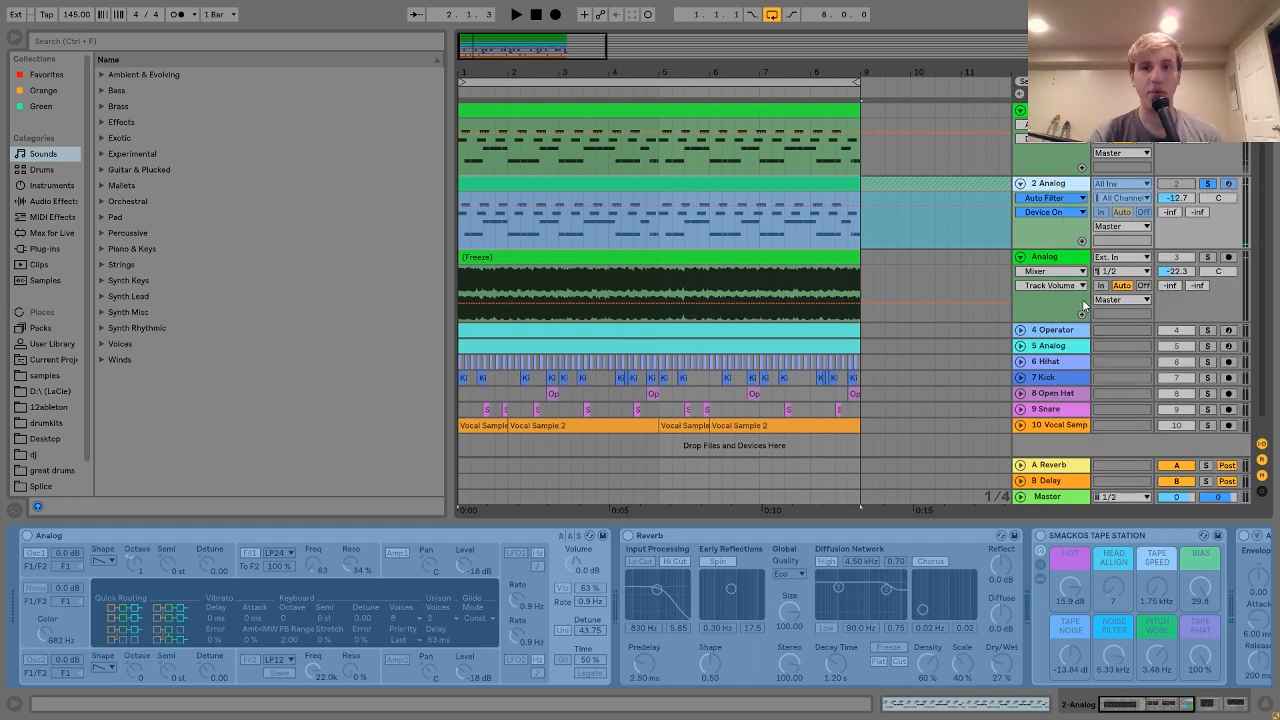
# Step: Warp the flattened clip in Re-Pitch mode, double its segment tempo to 290 BPM, and play it
pyautogui.click(1207, 185)
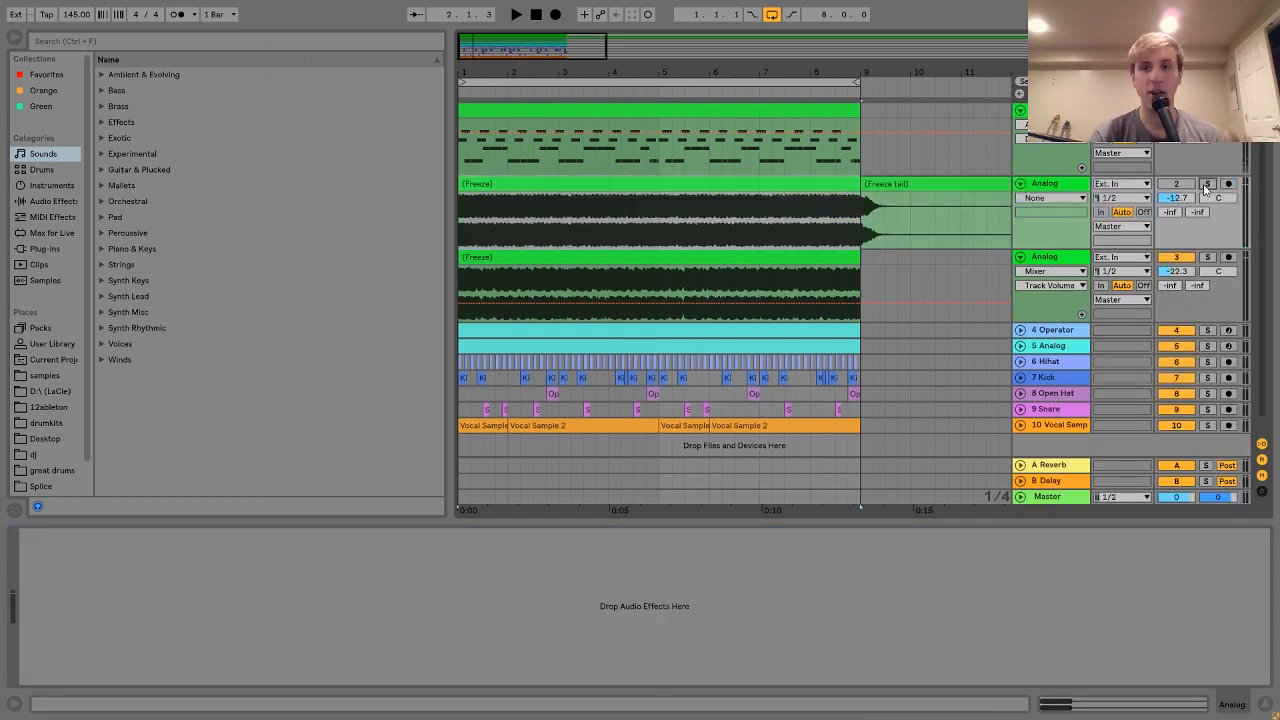
pyautogui.press('space')
pyautogui.press('space')
pyautogui.doubleClick(837, 185)
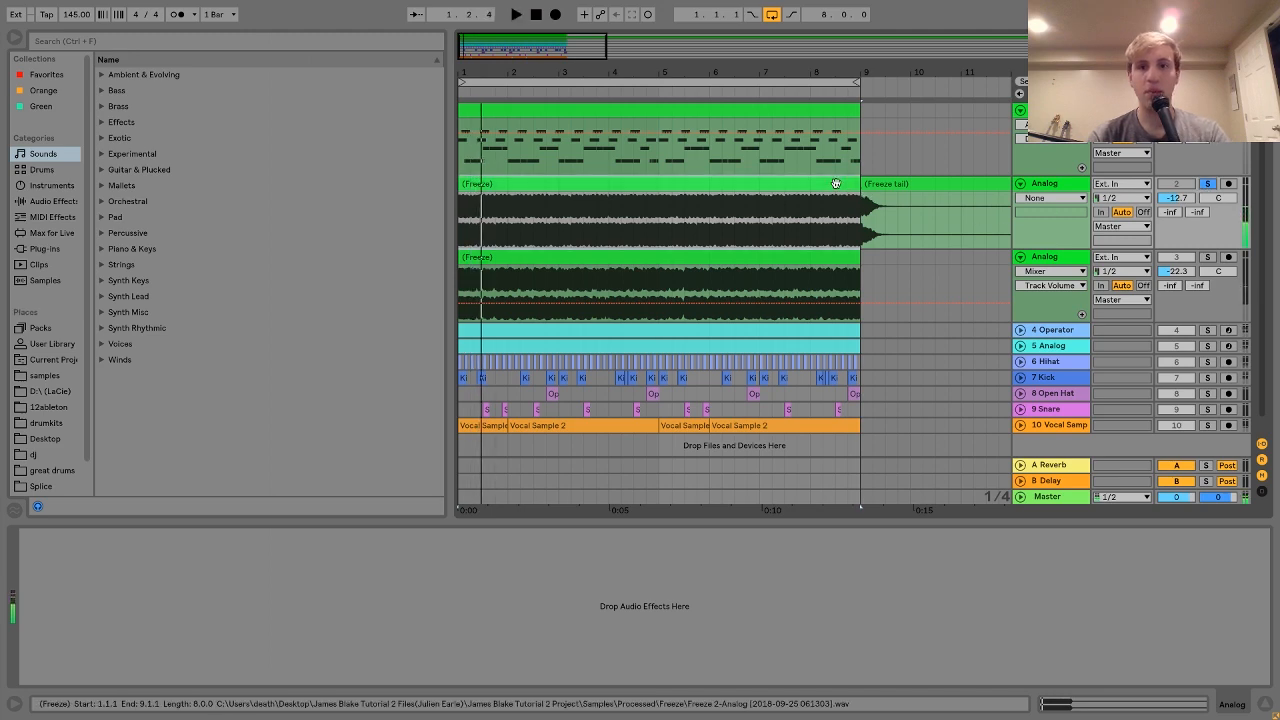
pyautogui.click(178, 143)
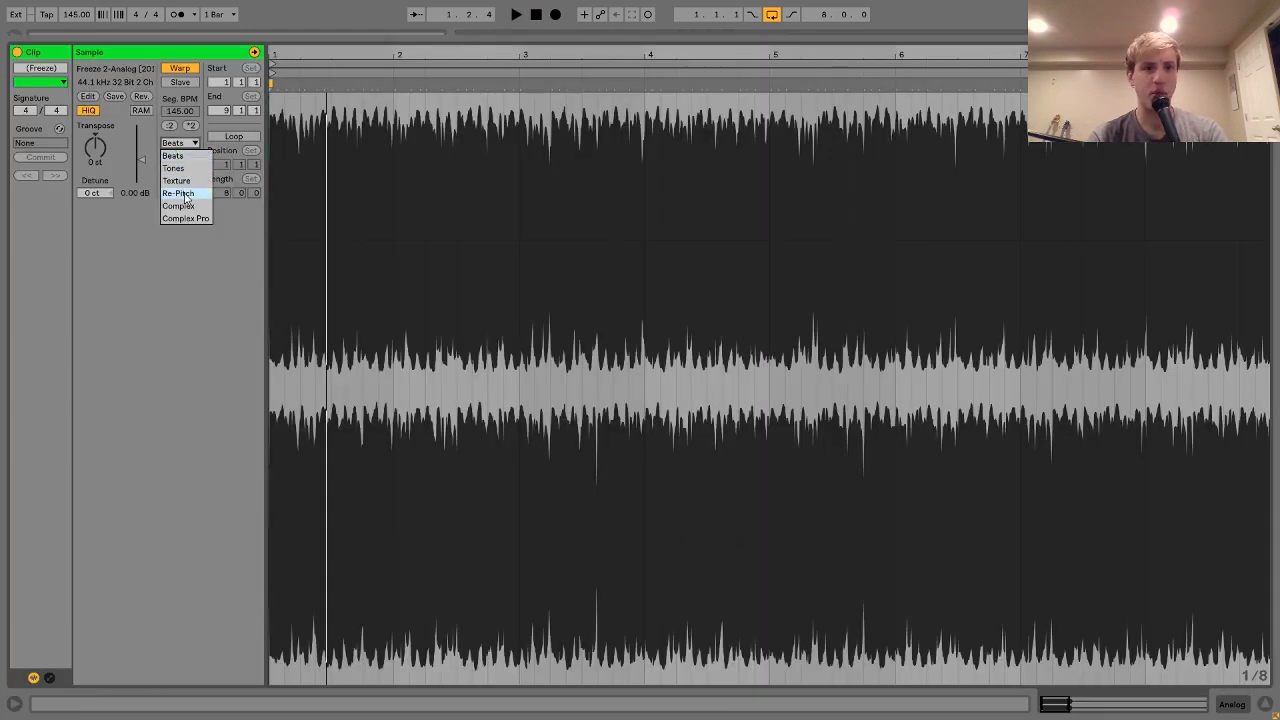
pyautogui.click(184, 190)
pyautogui.click(190, 127)
pyautogui.press('space')
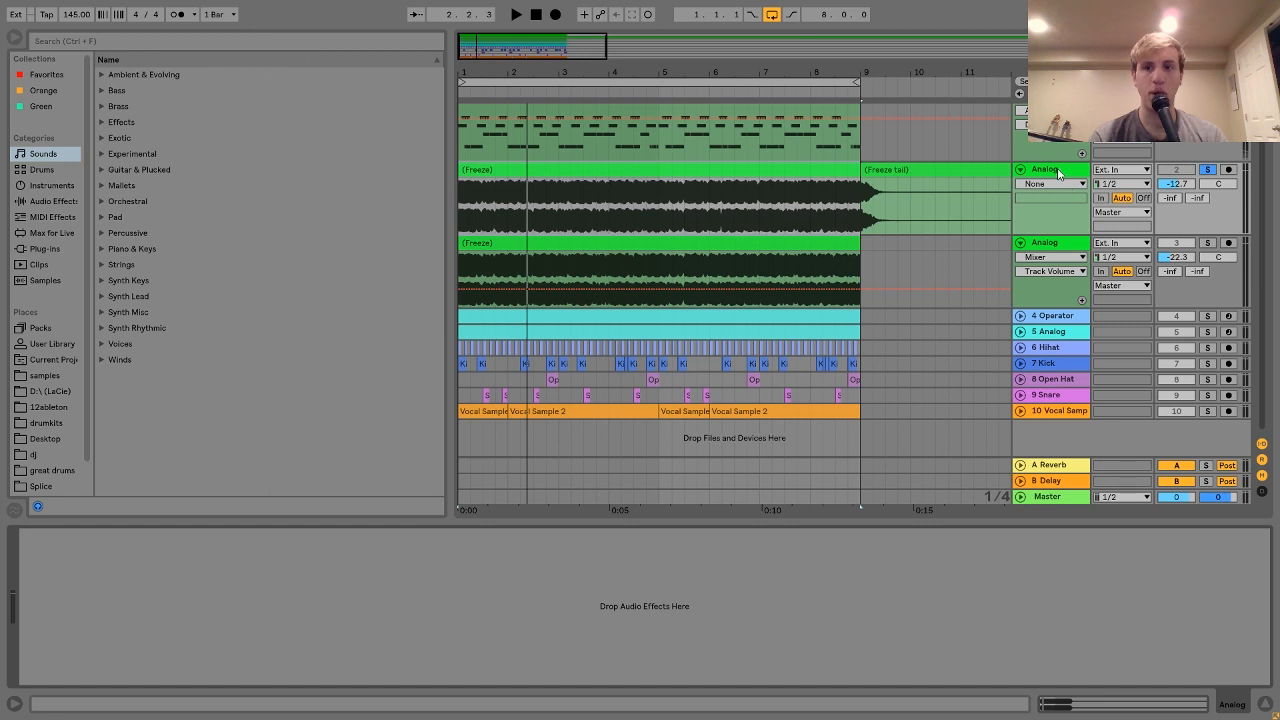
# Step: Delete the flattened Analog copy, play the arrangement, and fold the original Analog track
pyautogui.click(1058, 172)
pyautogui.press('Delete')
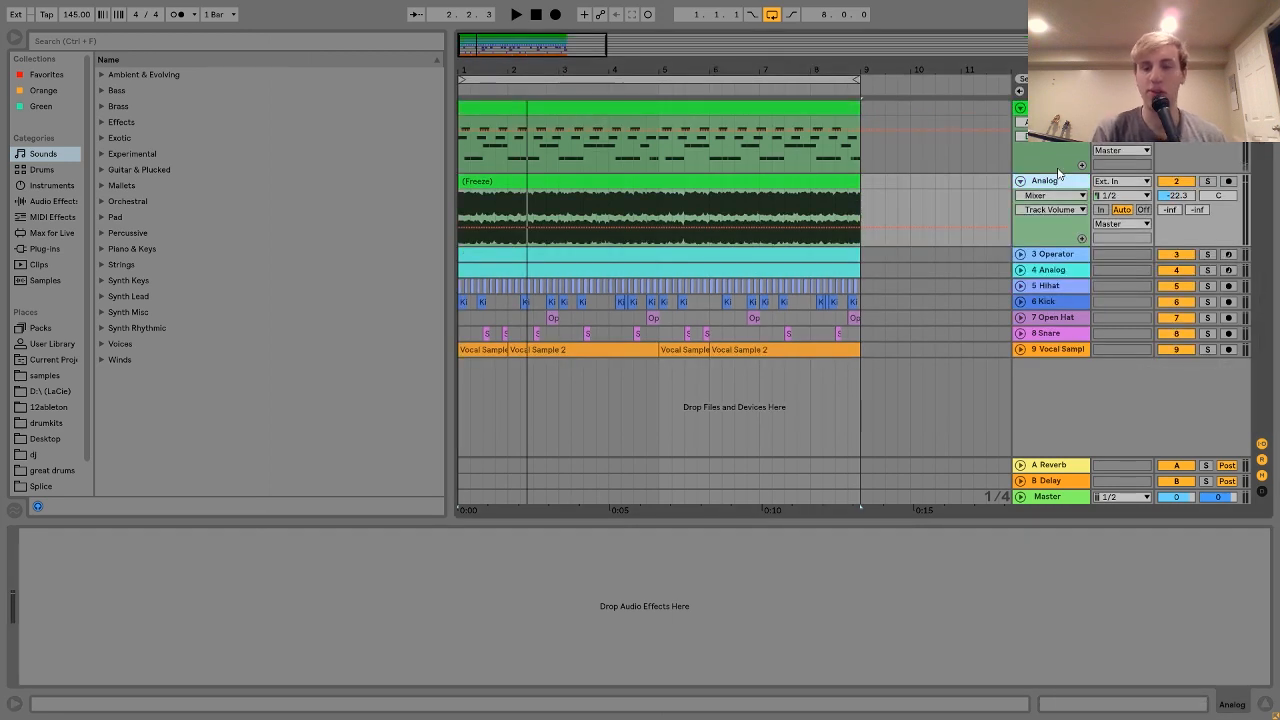
pyautogui.click(1048, 286)
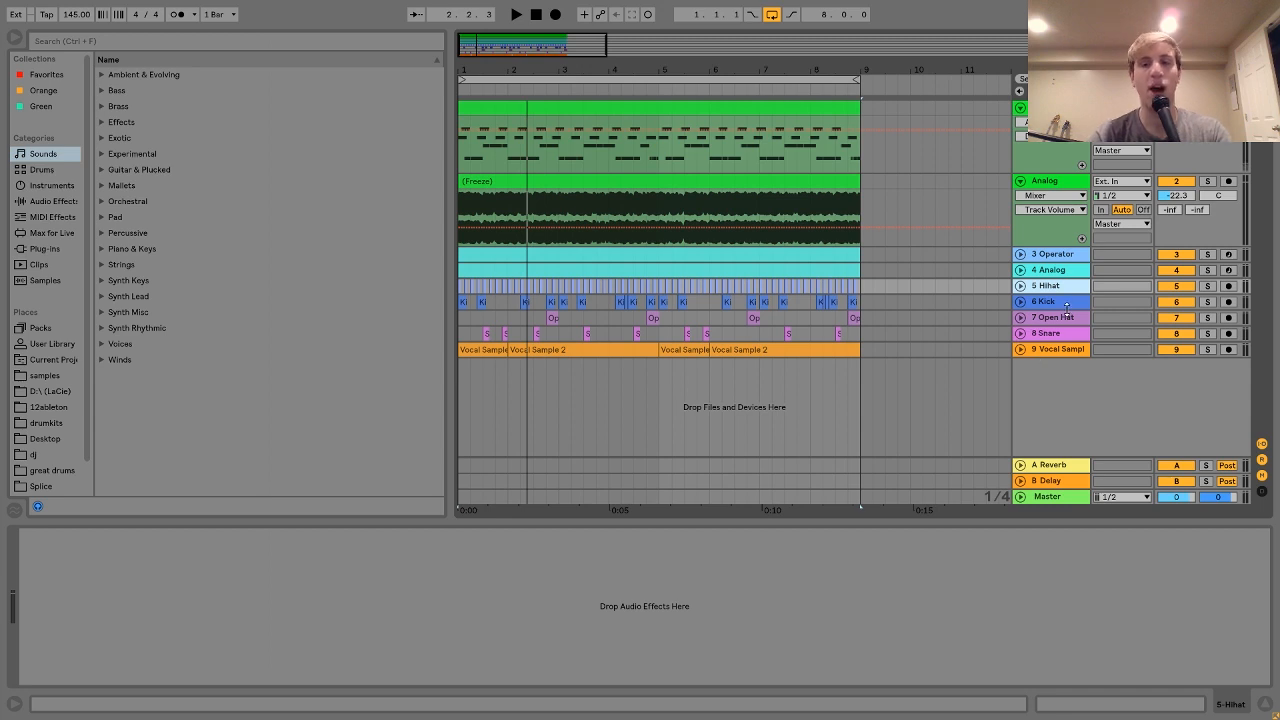
pyautogui.press('space')
pyautogui.press('space')
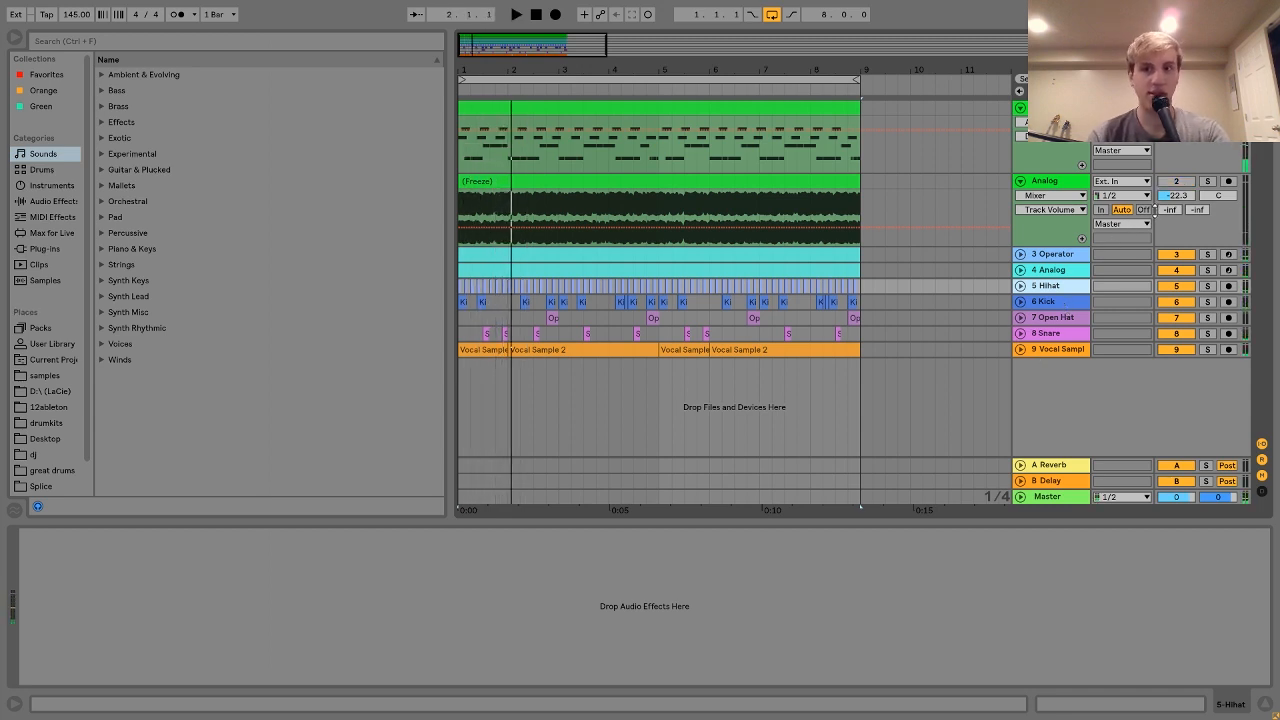
pyautogui.press('space')
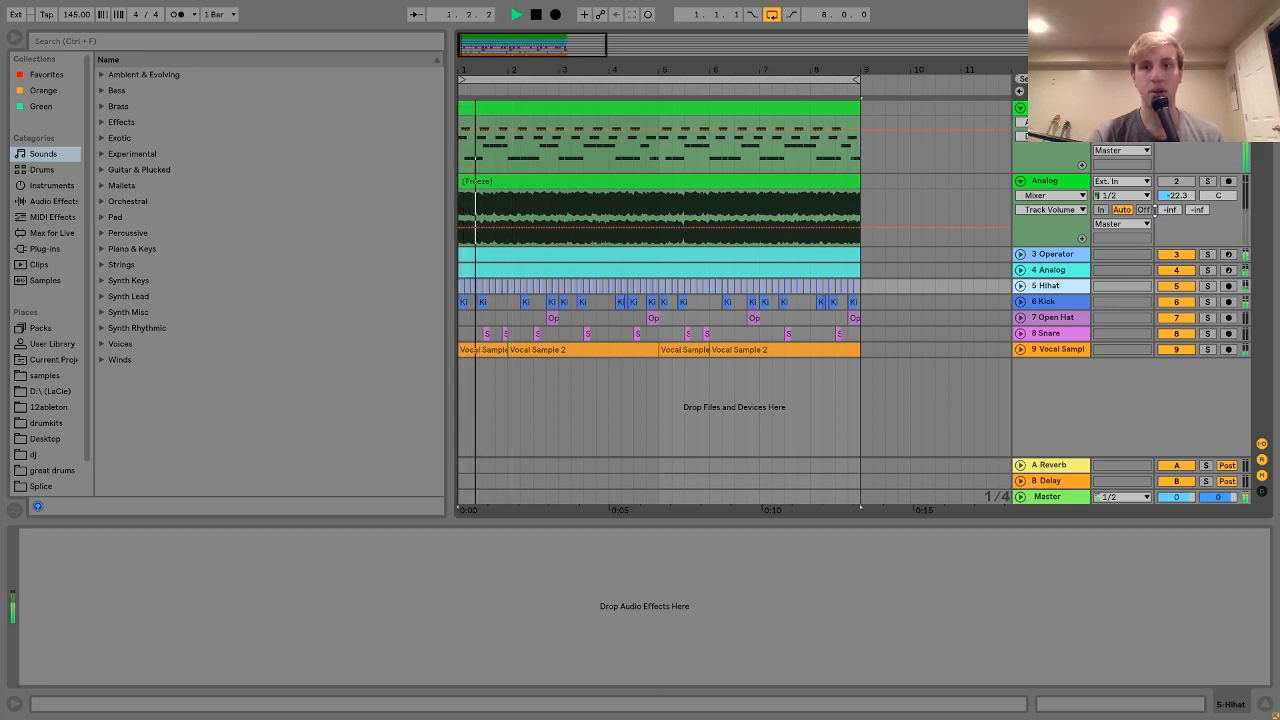
pyautogui.press('space')
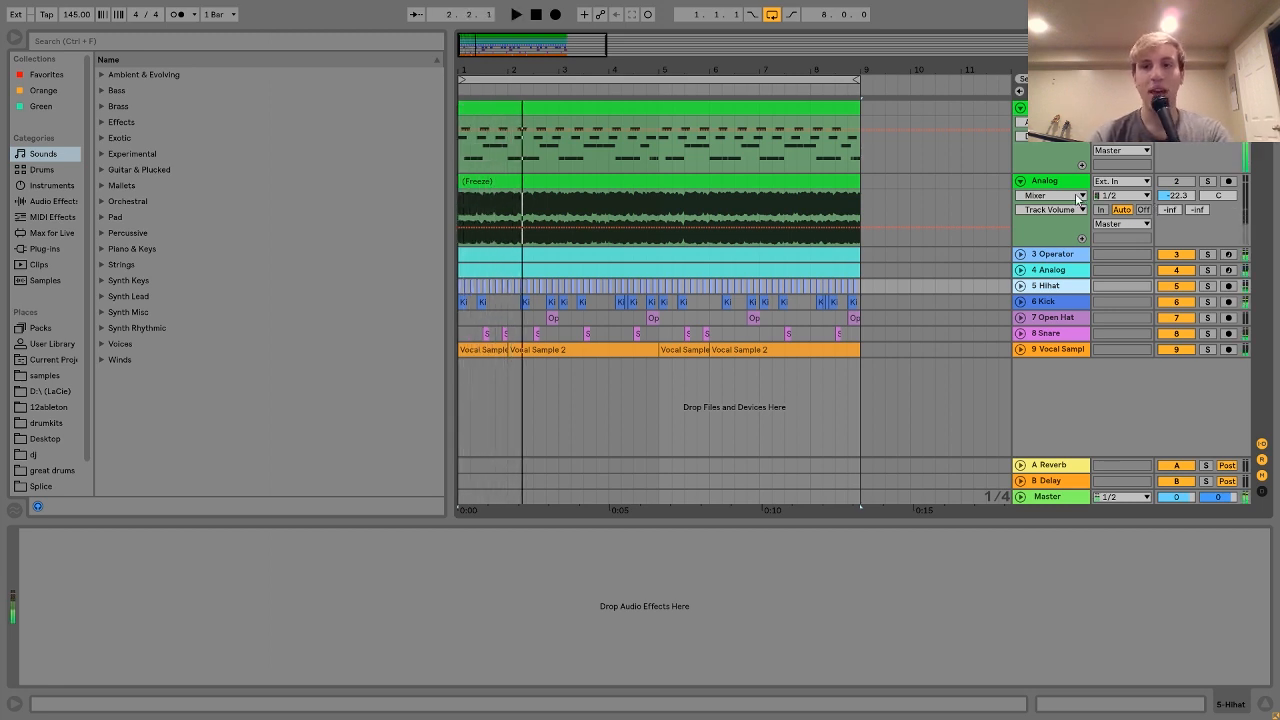
pyautogui.click(1061, 183)
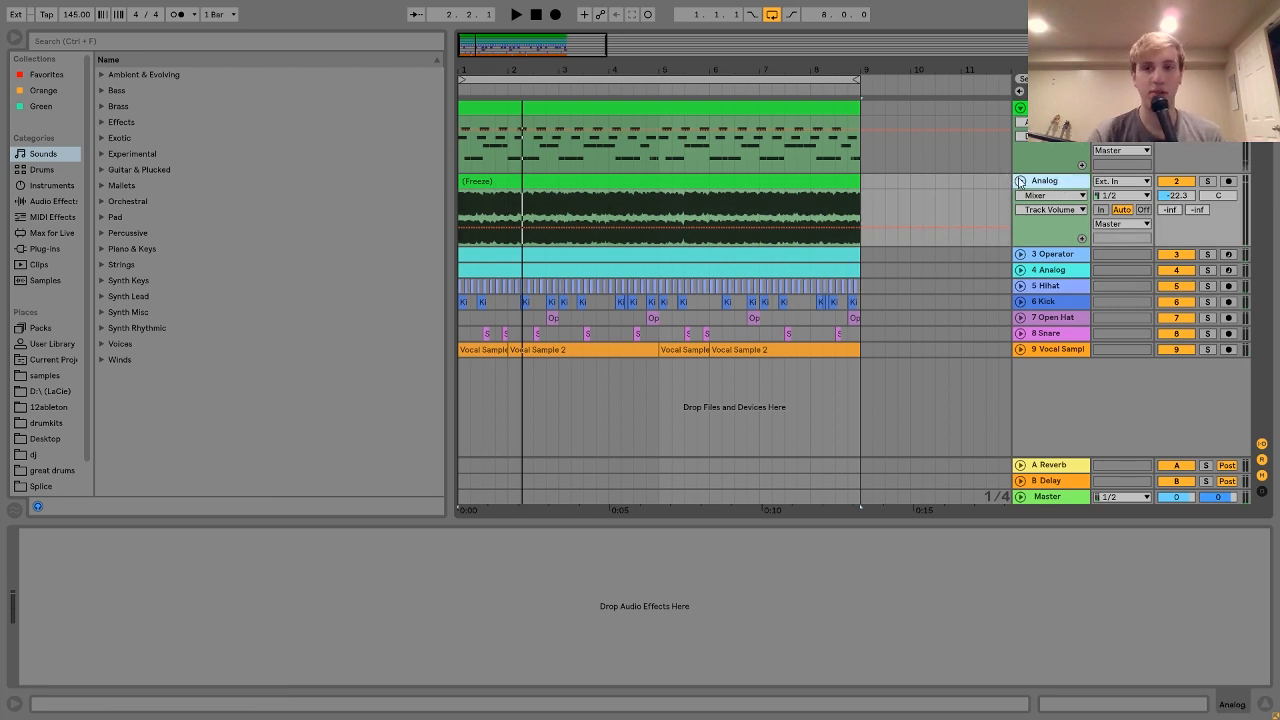
pyautogui.click(1020, 182)
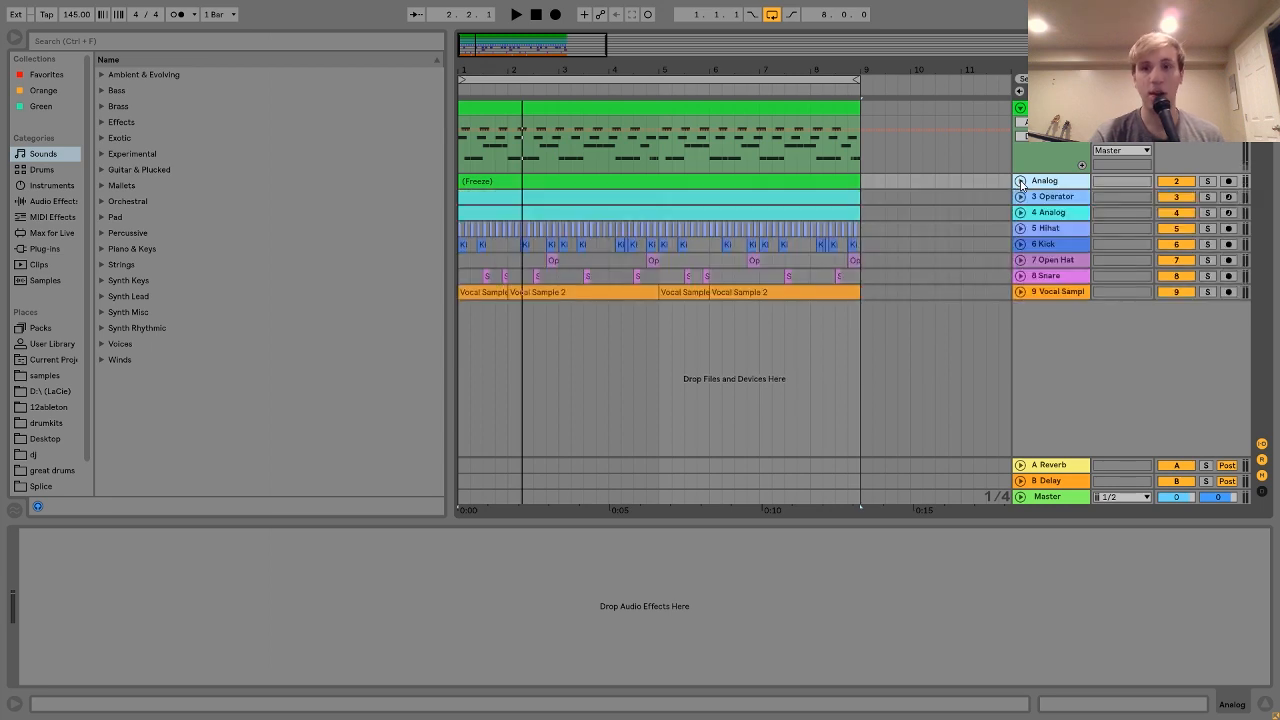
# Step: Unfold and solo the 3 Operator track, play it, and make its lane taller
pyautogui.click(1020, 197)
pyautogui.click(1068, 197)
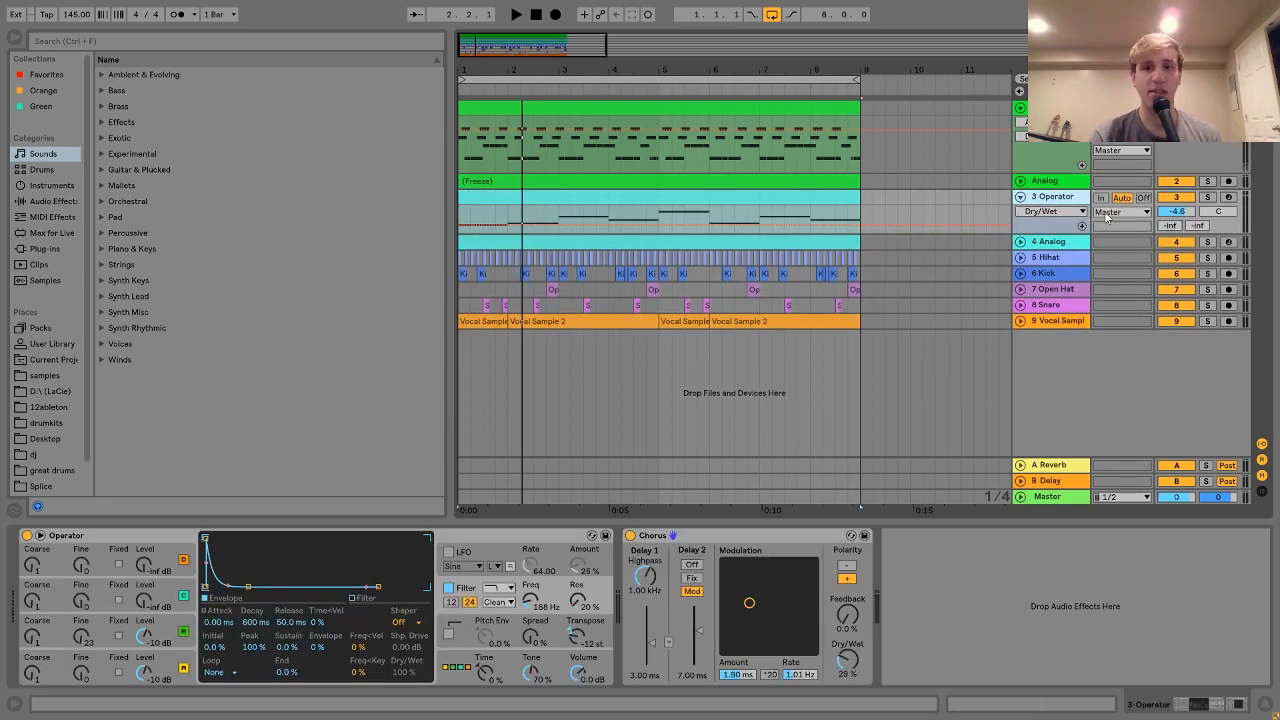
pyautogui.click(1207, 197)
pyautogui.press('space')
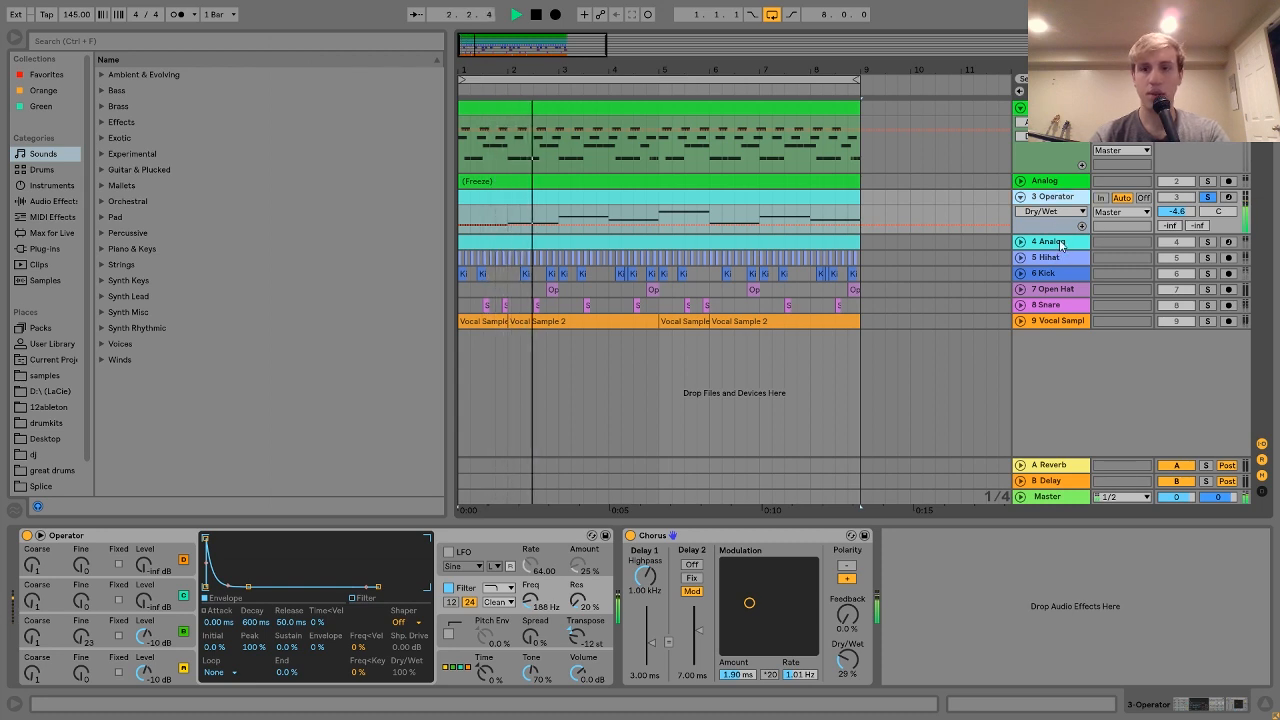
pyautogui.press('space')
pyautogui.moveTo(1054, 229); pyautogui.dragTo(1050, 271)
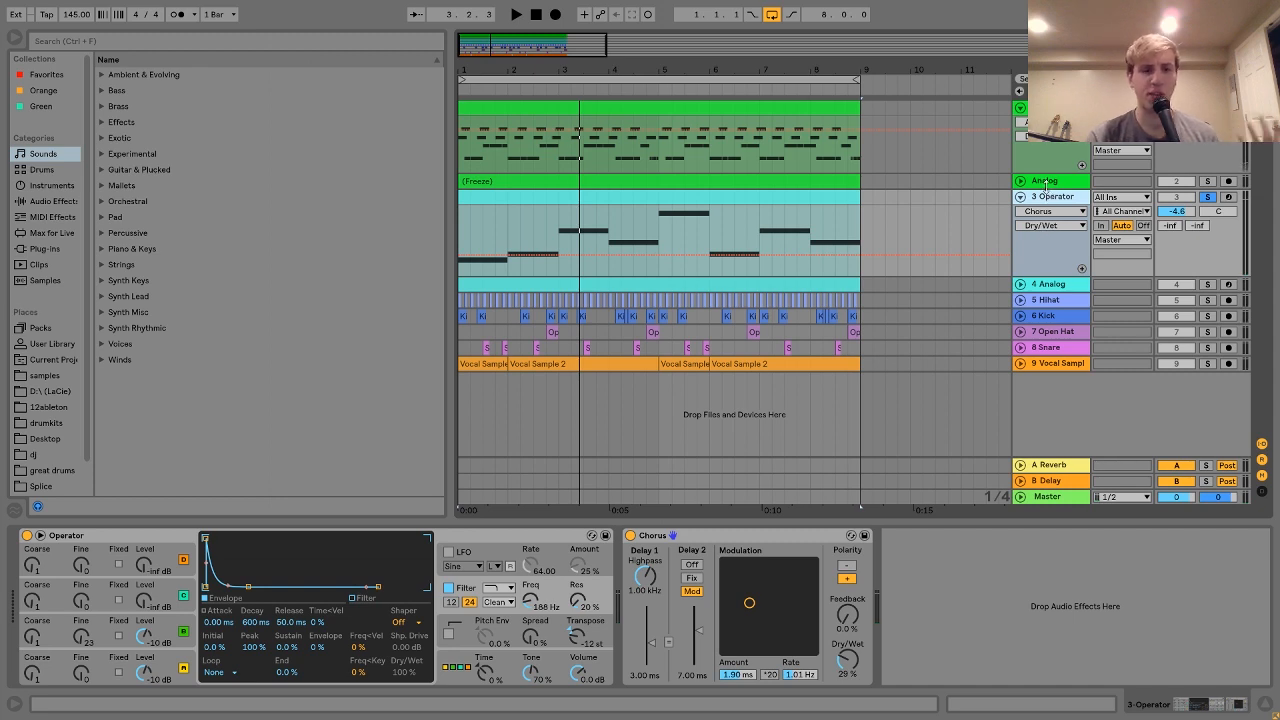
# Step: Switch off the Chorus and Operator filter, and record-arm the 3 Operator track
pyautogui.click(188, 664)
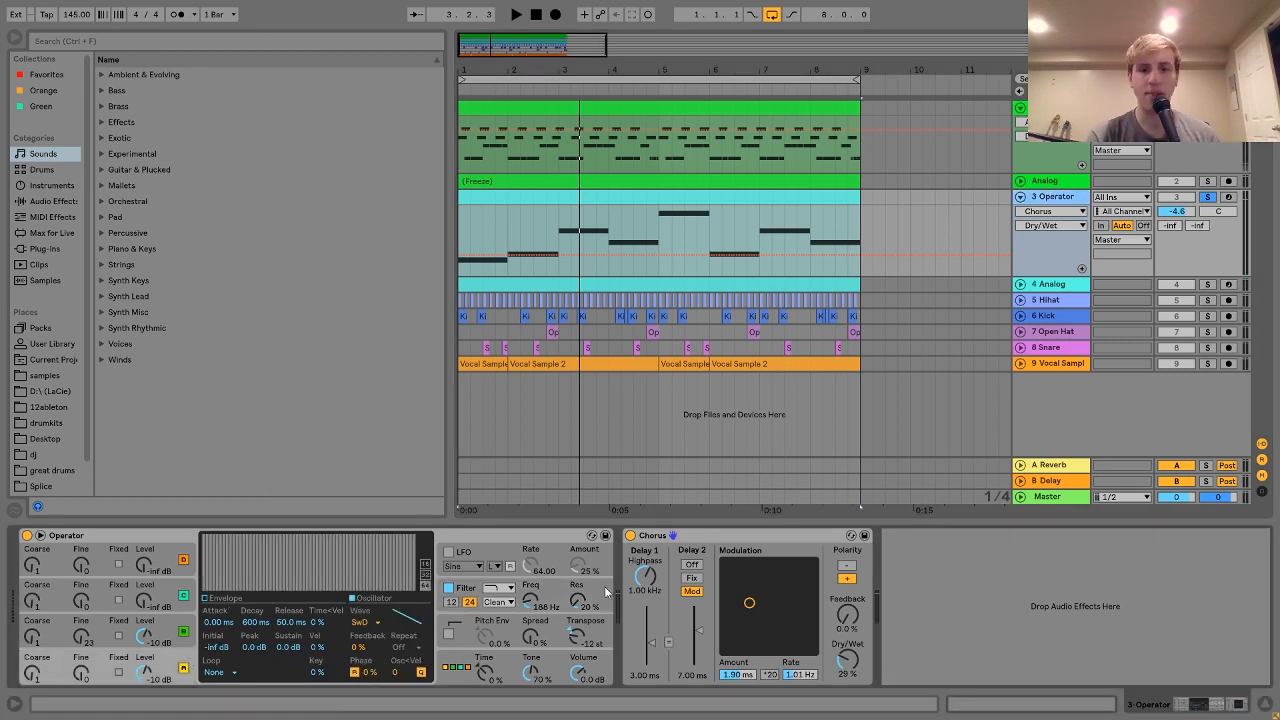
pyautogui.click(629, 535)
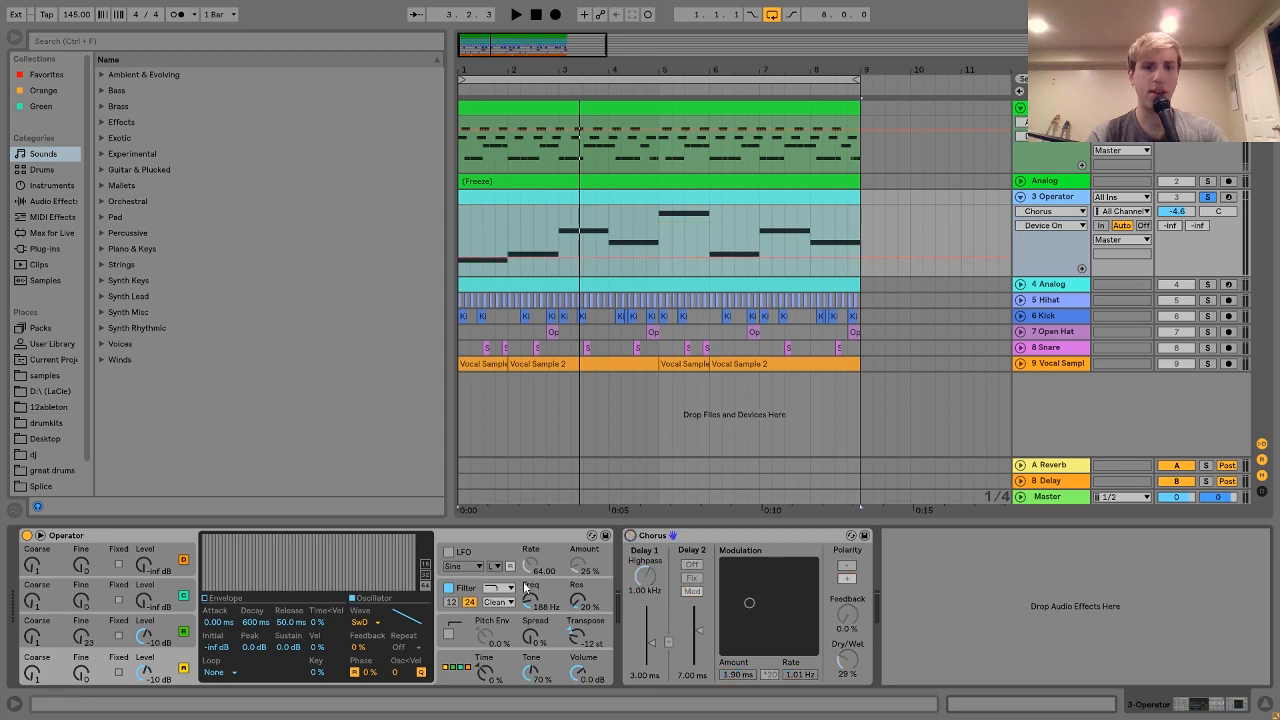
pyautogui.click(456, 588)
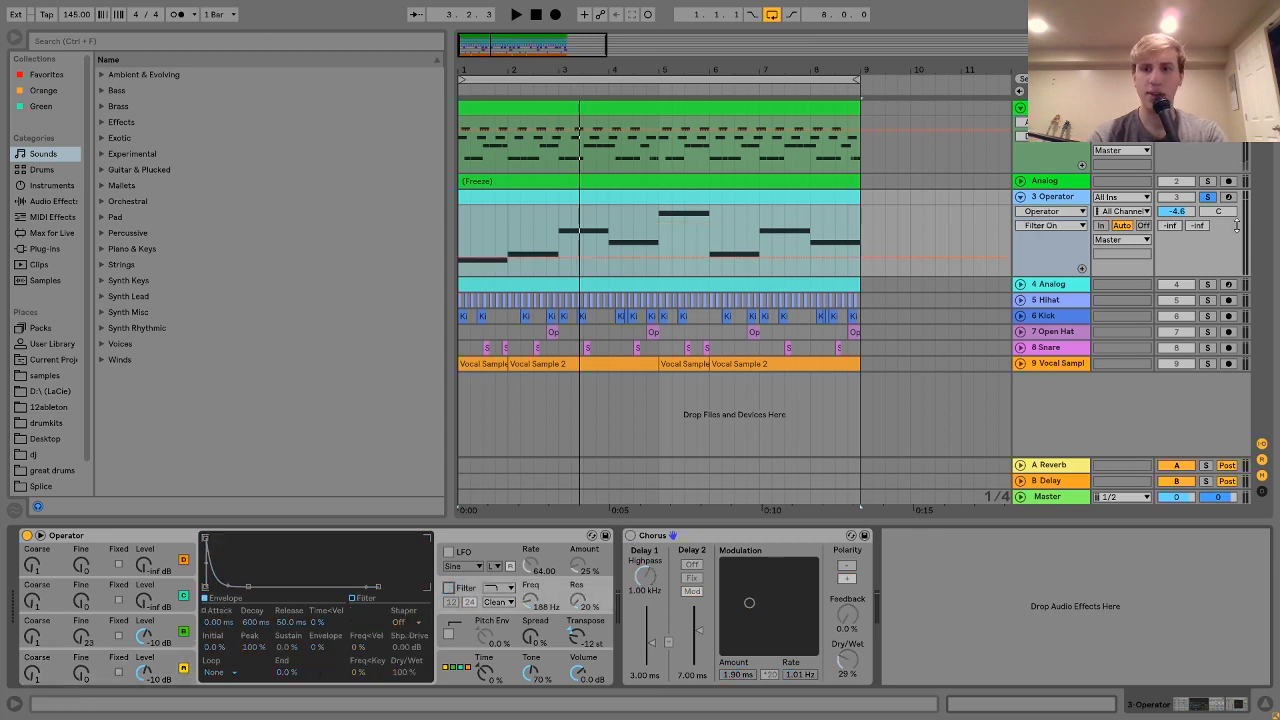
pyautogui.click(1228, 196)
pyautogui.click(457, 672)
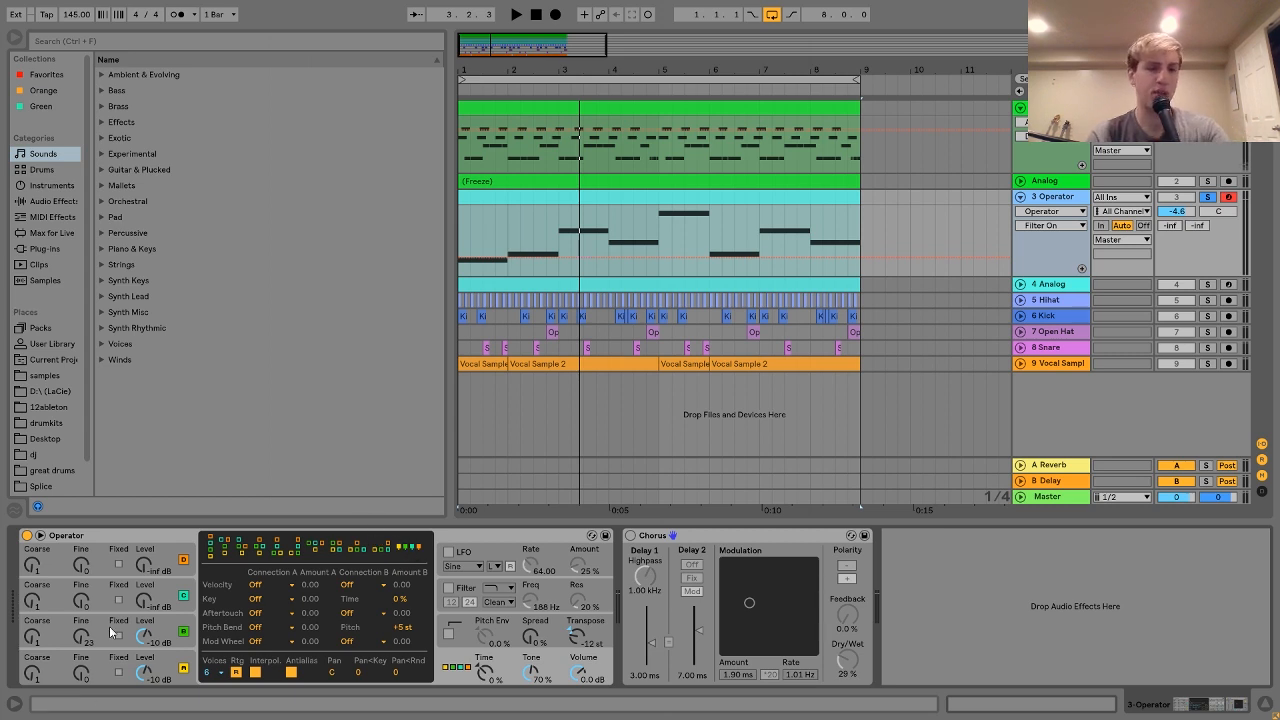
# Step: Play test notes with the keyboard octave lowered to C1–D2, viewing oscillator C
pyautogui.press('a')
pyautogui.press('z')
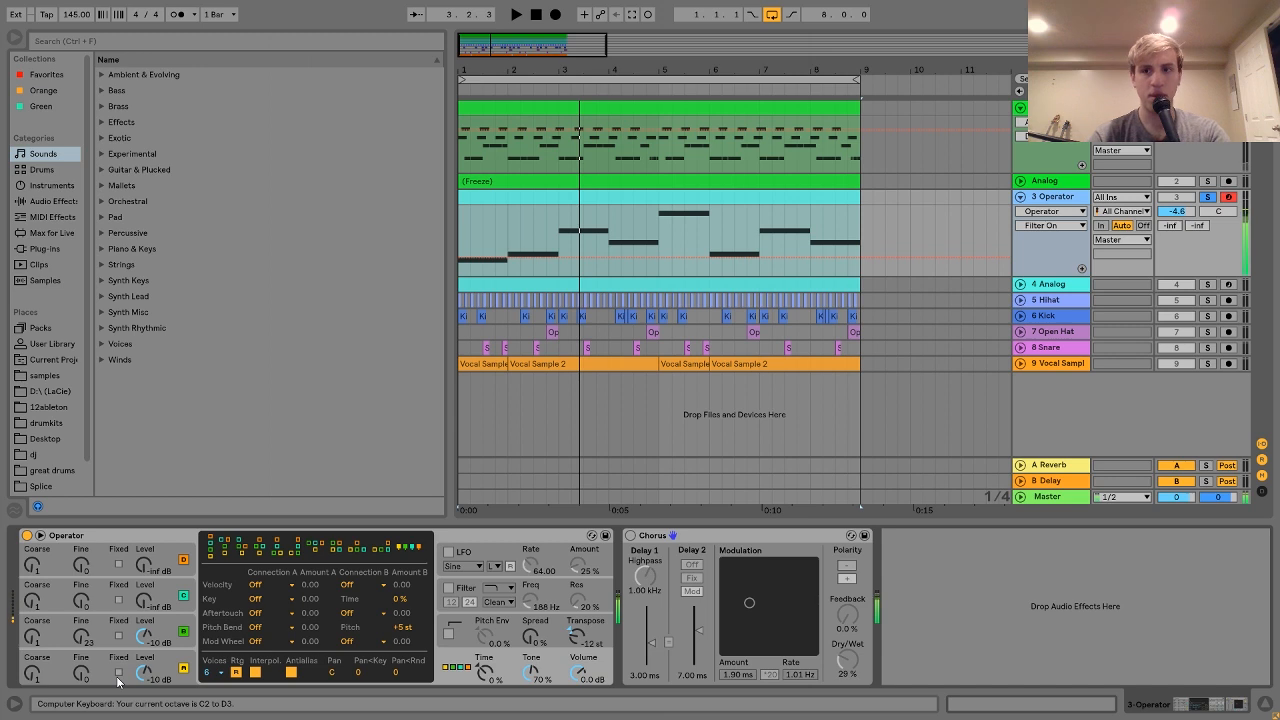
pyautogui.press('z')
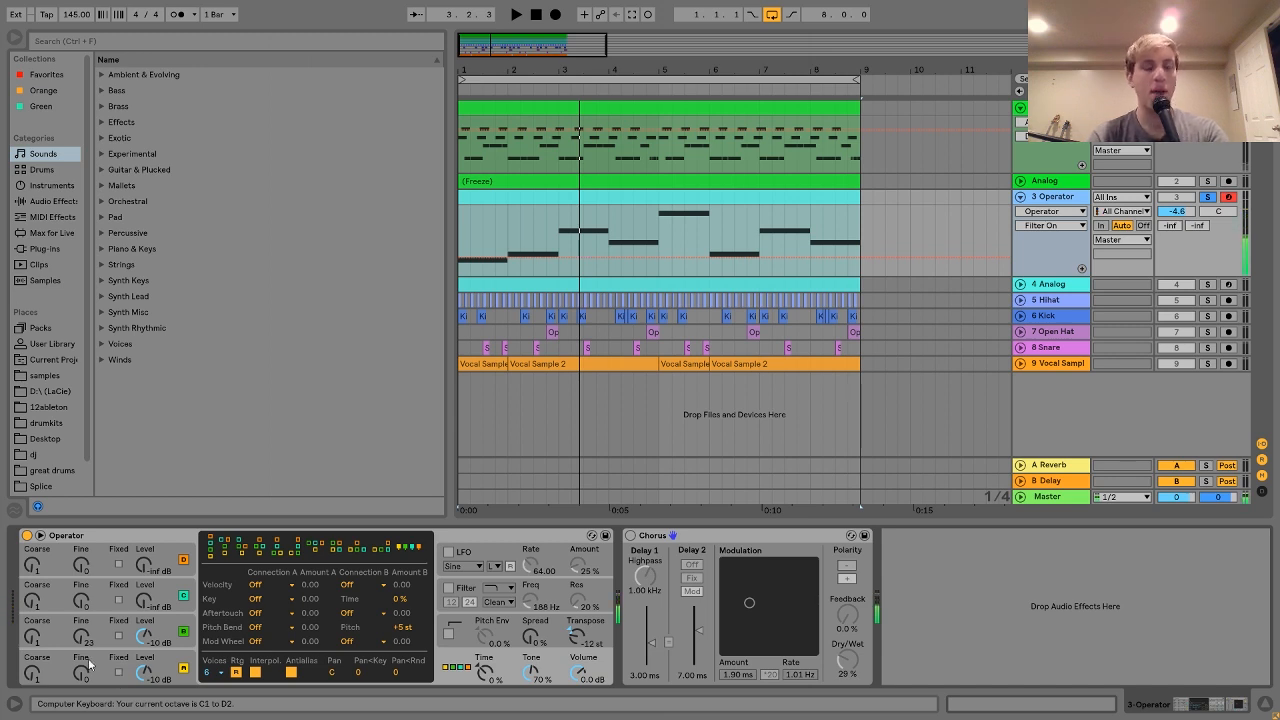
pyautogui.click(174, 650)
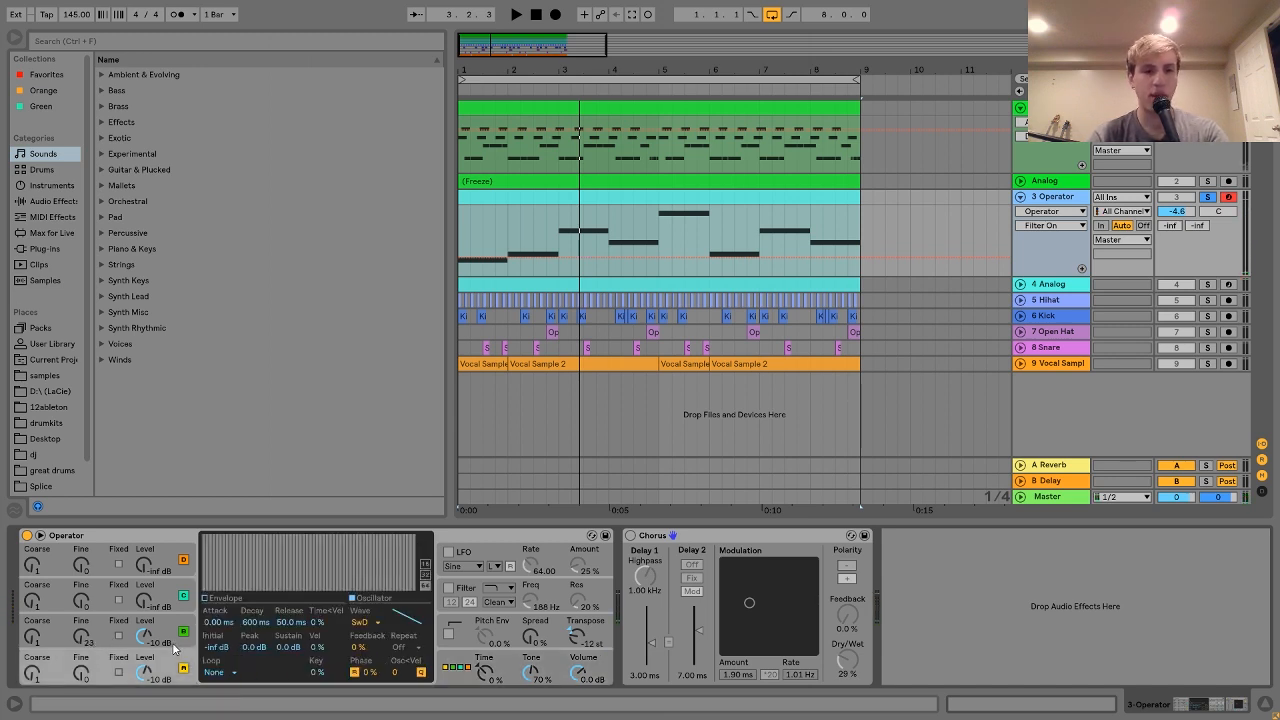
pyautogui.press('a')
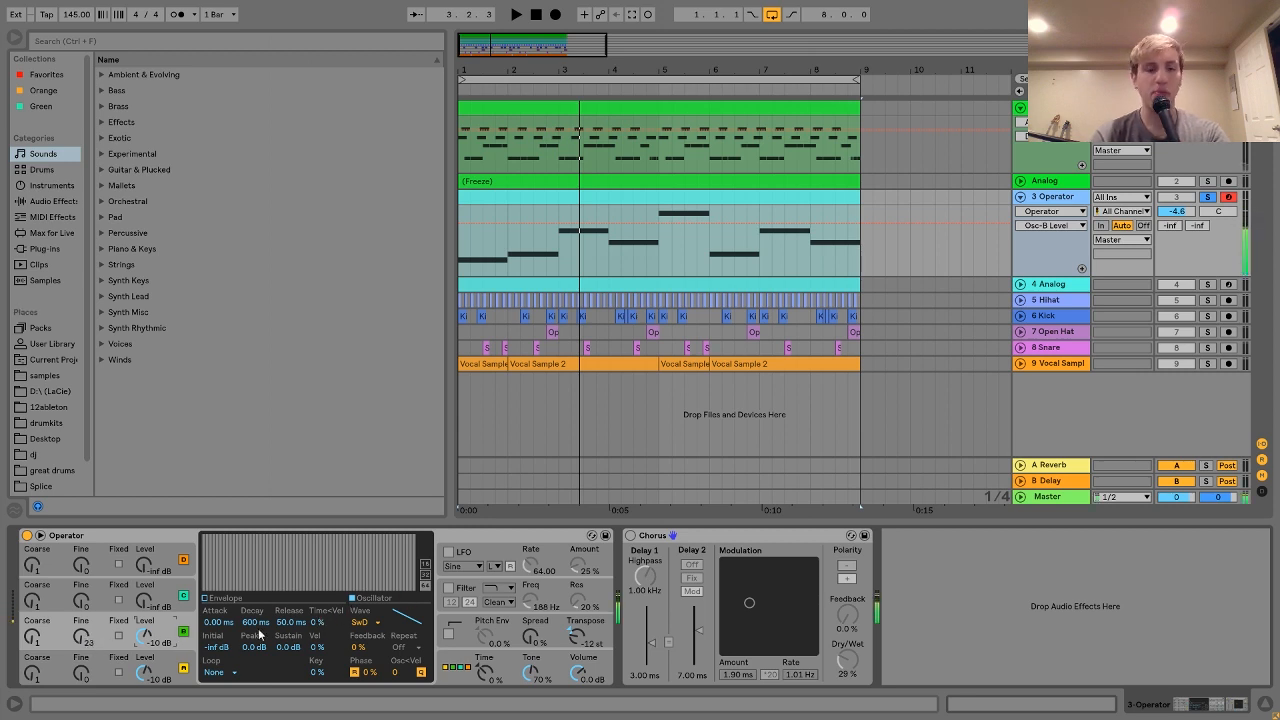
# Step: Turn Operator's filter on, hear the result, and switch the Chorus effect back on
pyautogui.click(449, 589)
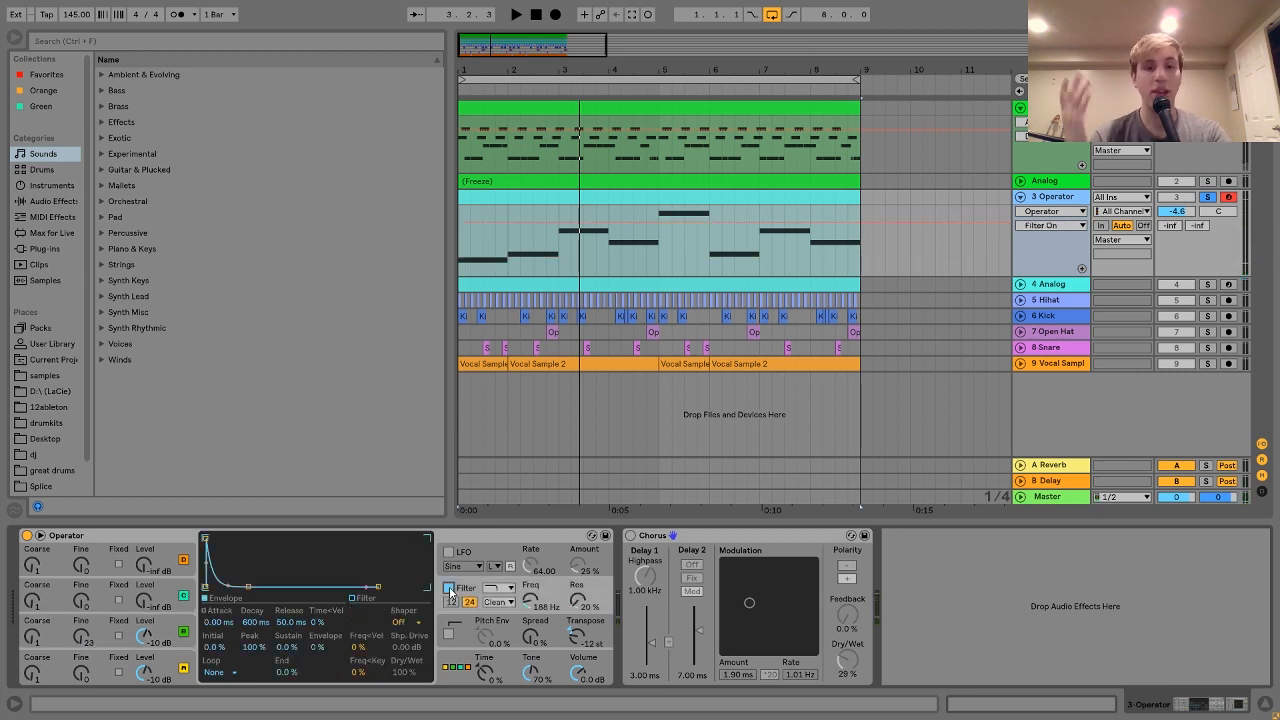
pyautogui.press('a')
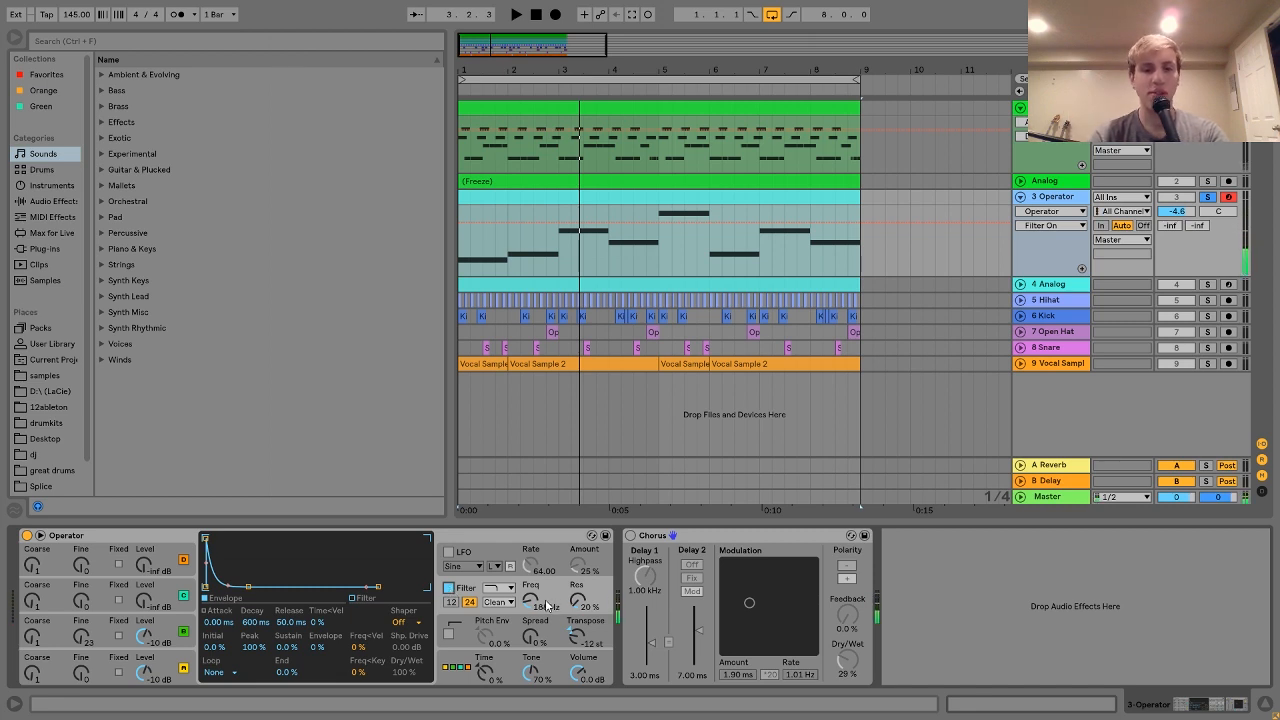
pyautogui.click(630, 536)
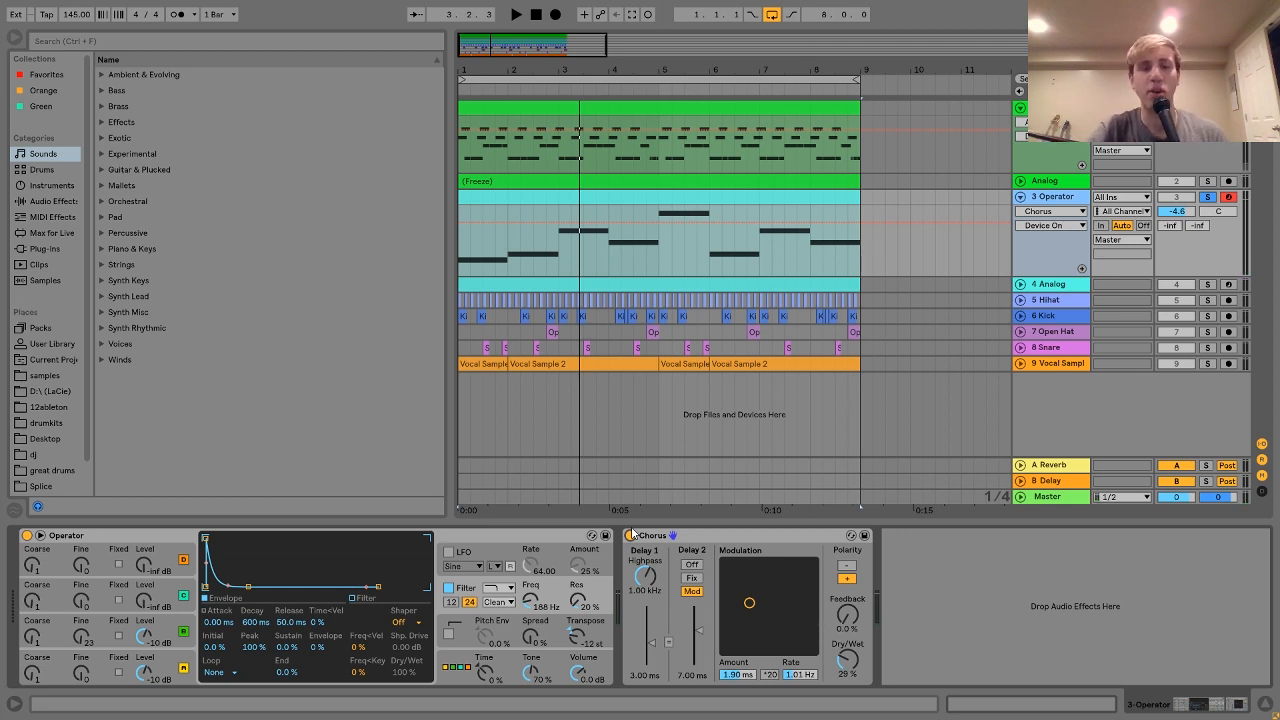
pyautogui.click(584, 195)
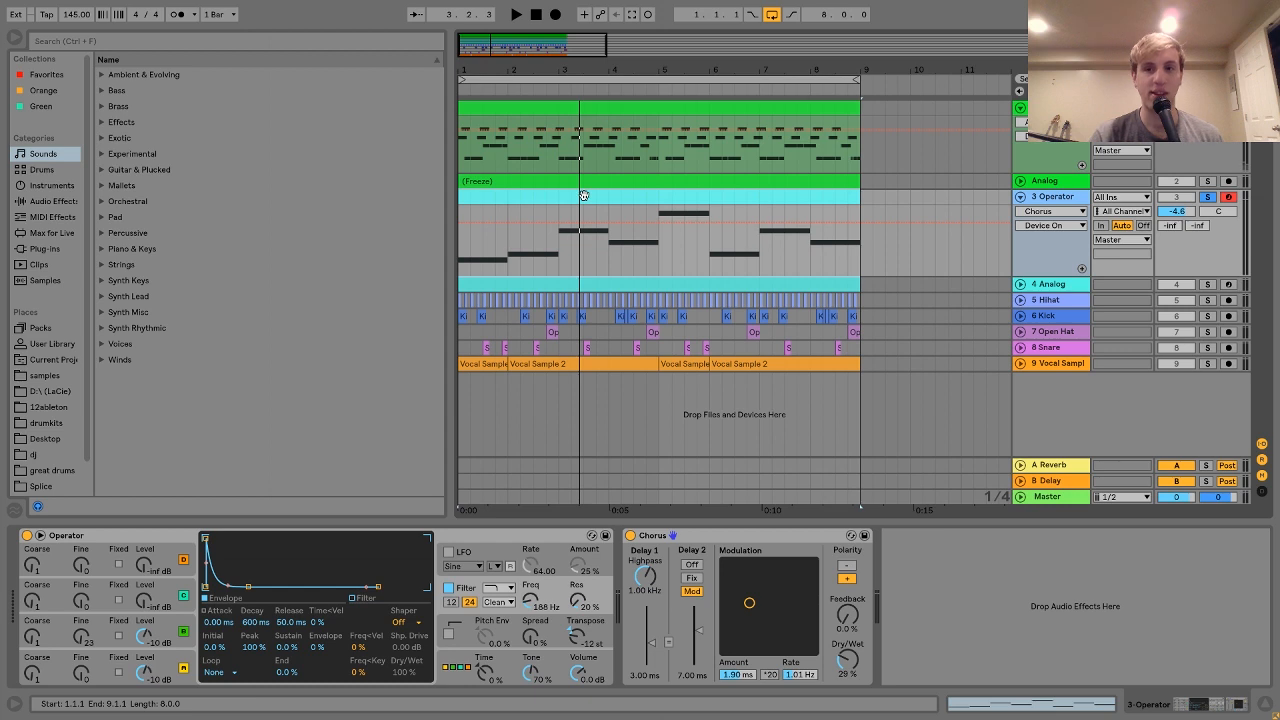
# Step: Solo the 6 Kick track, play it alone, then unsolo it
pyautogui.click(1208, 316)
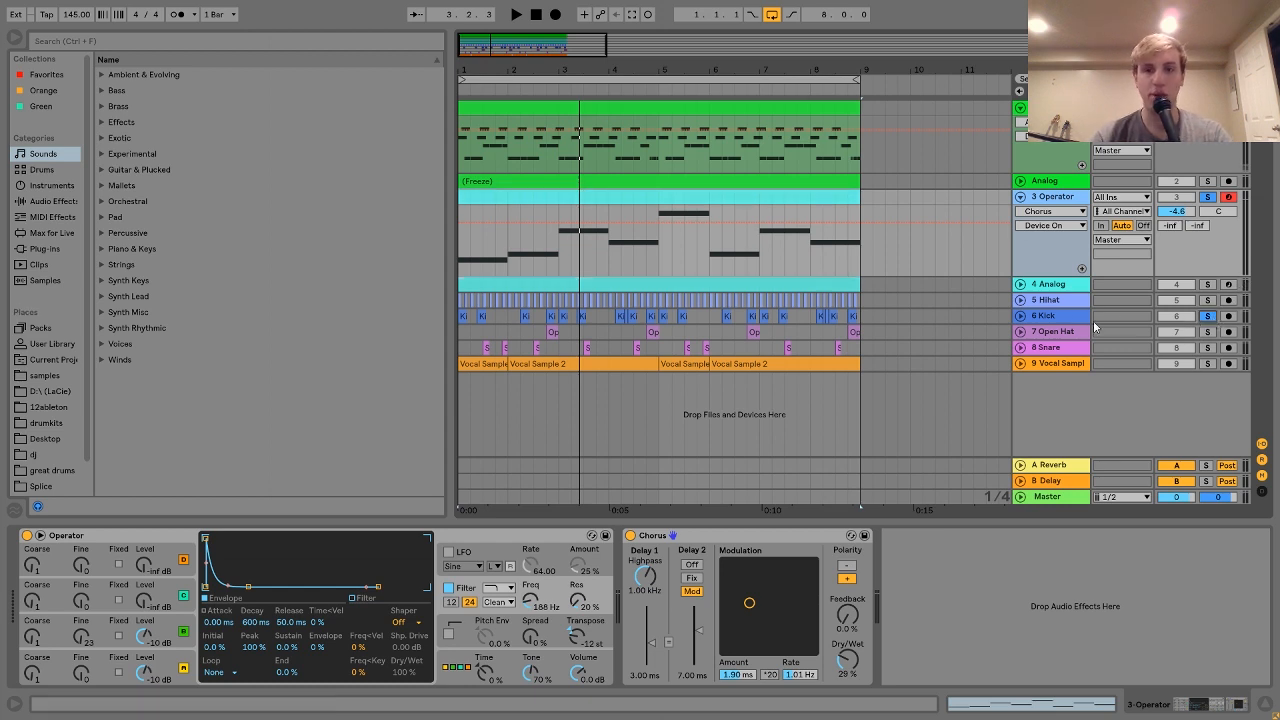
pyautogui.click(1067, 318)
pyautogui.press('space')
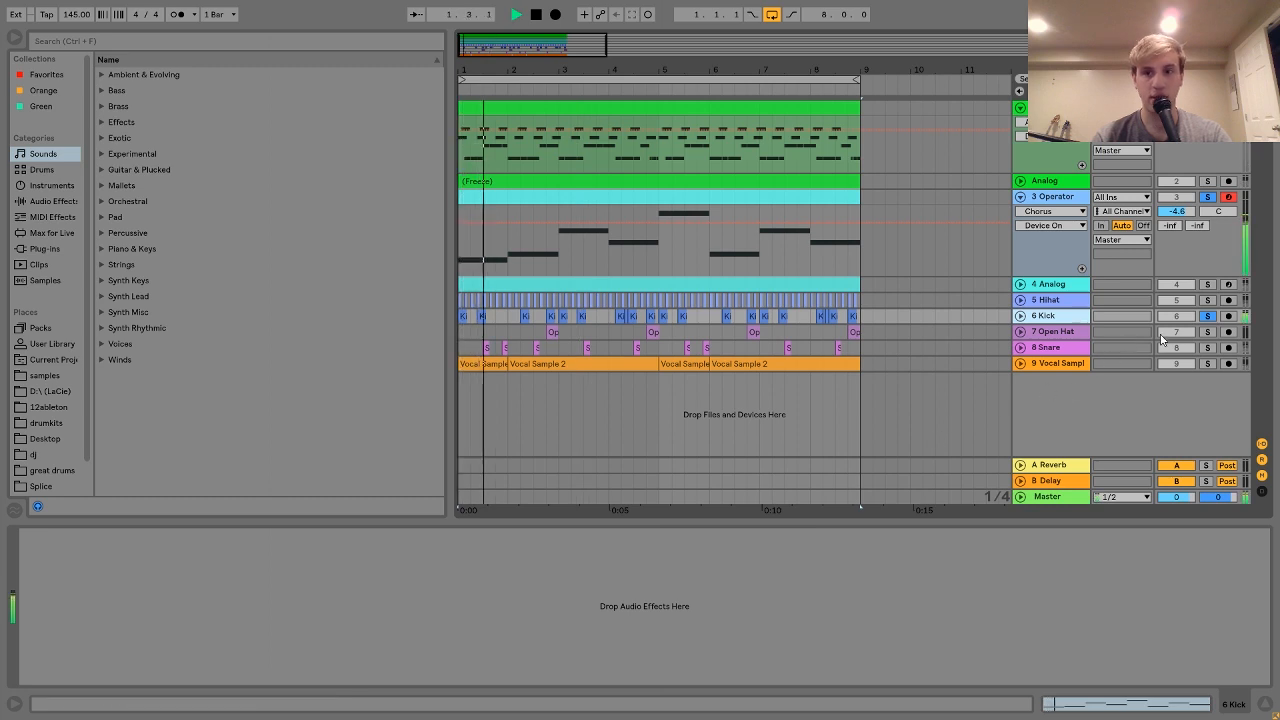
pyautogui.click(1206, 317)
pyautogui.press('space')
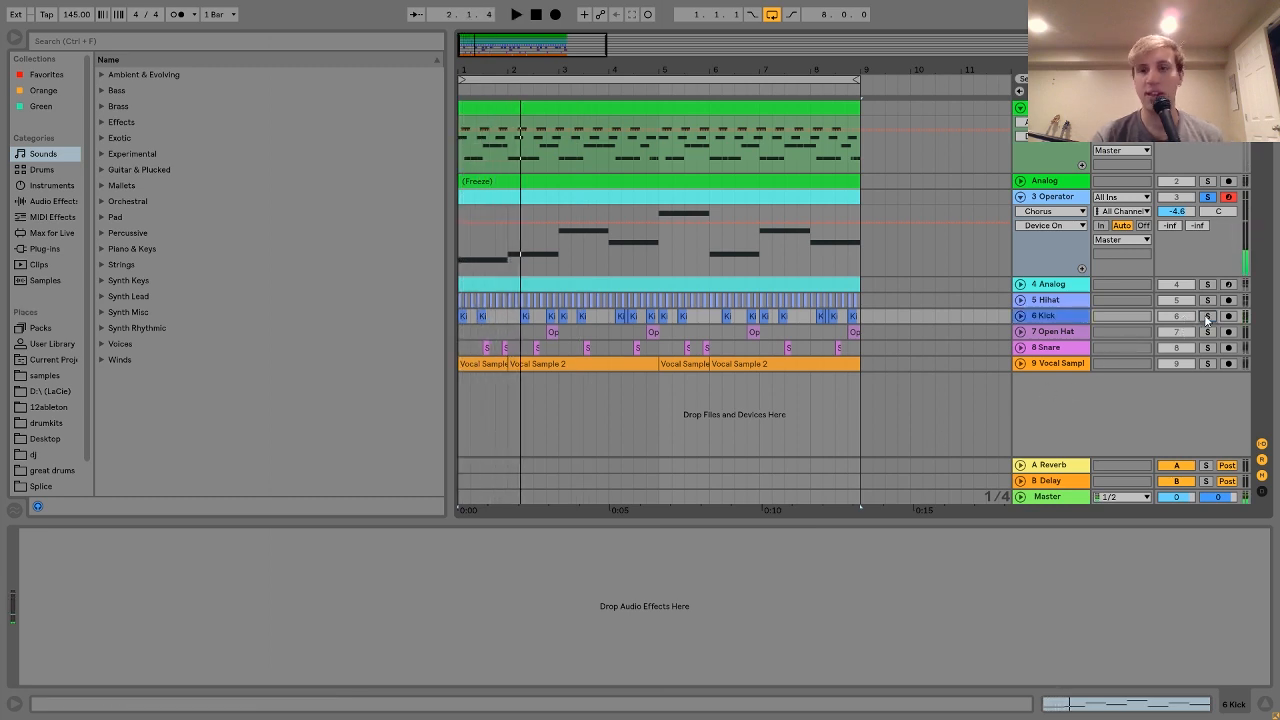
# Step: Solo the 4 Analog track, unfold it, and play it with a taller lane
pyautogui.click(1055, 286)
pyautogui.click(1208, 285)
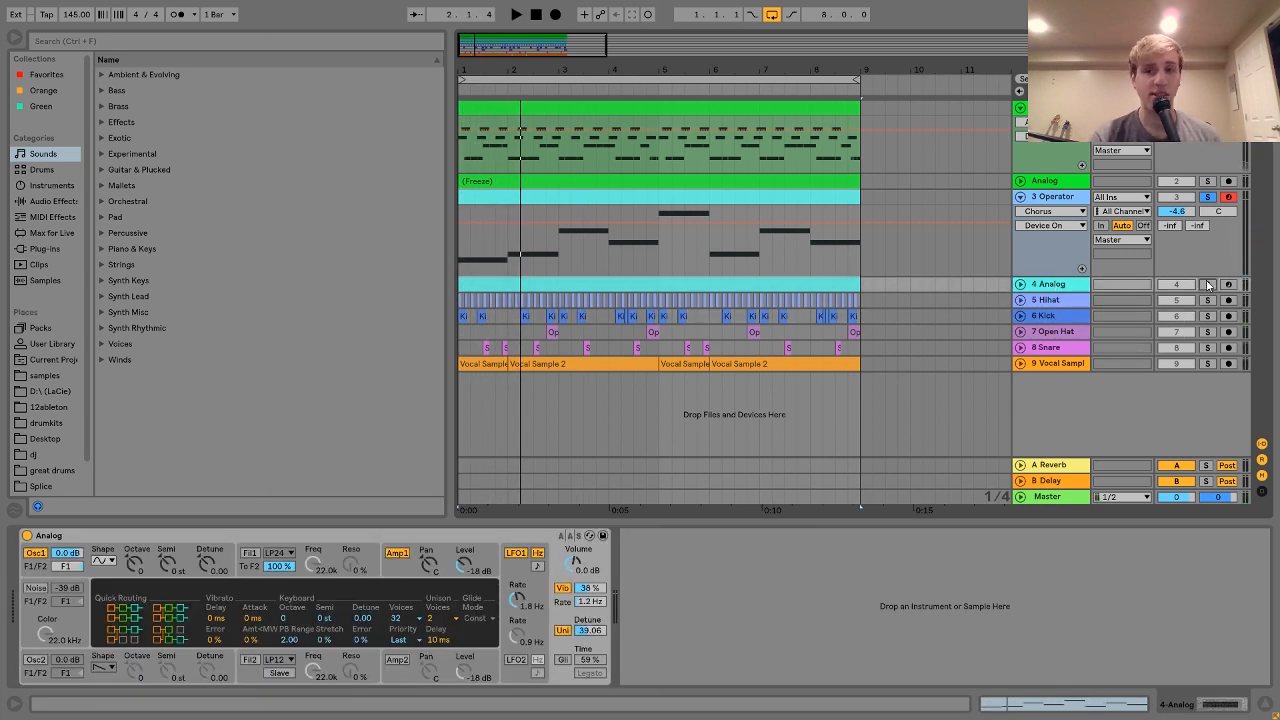
pyautogui.click(1020, 285)
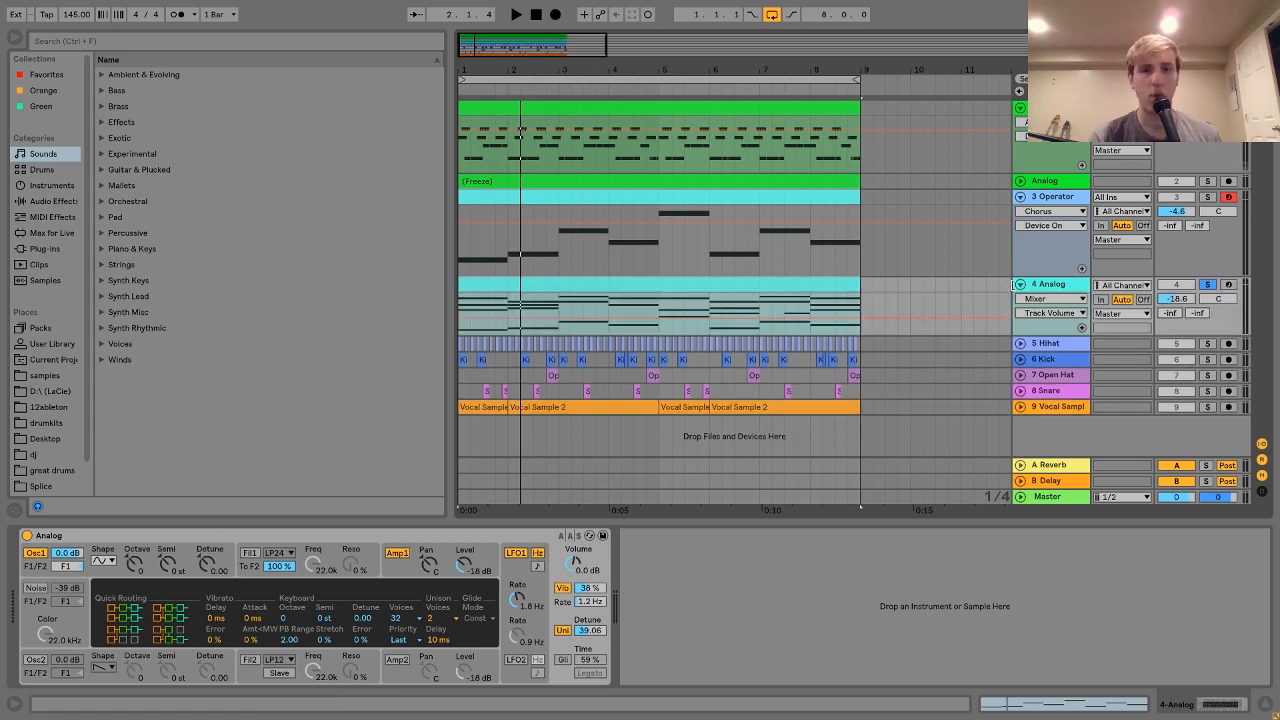
pyautogui.press('space')
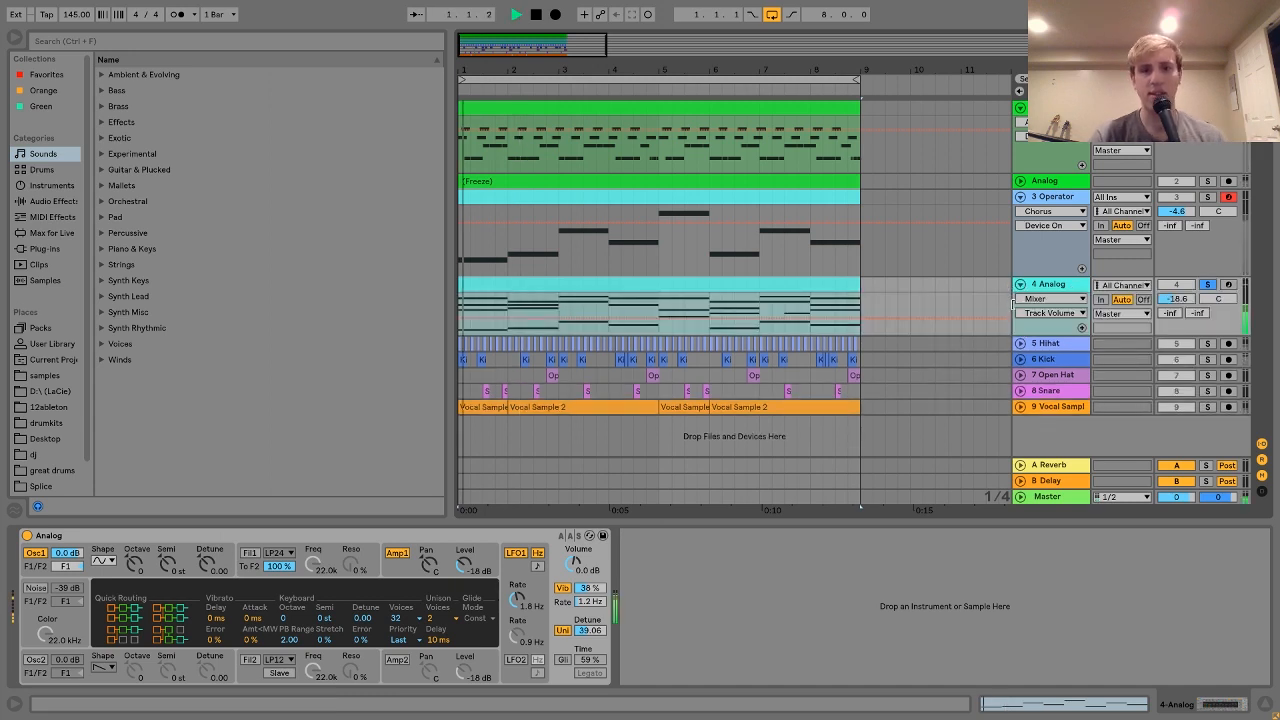
pyautogui.moveTo(1046, 333); pyautogui.dragTo(1000, 392)
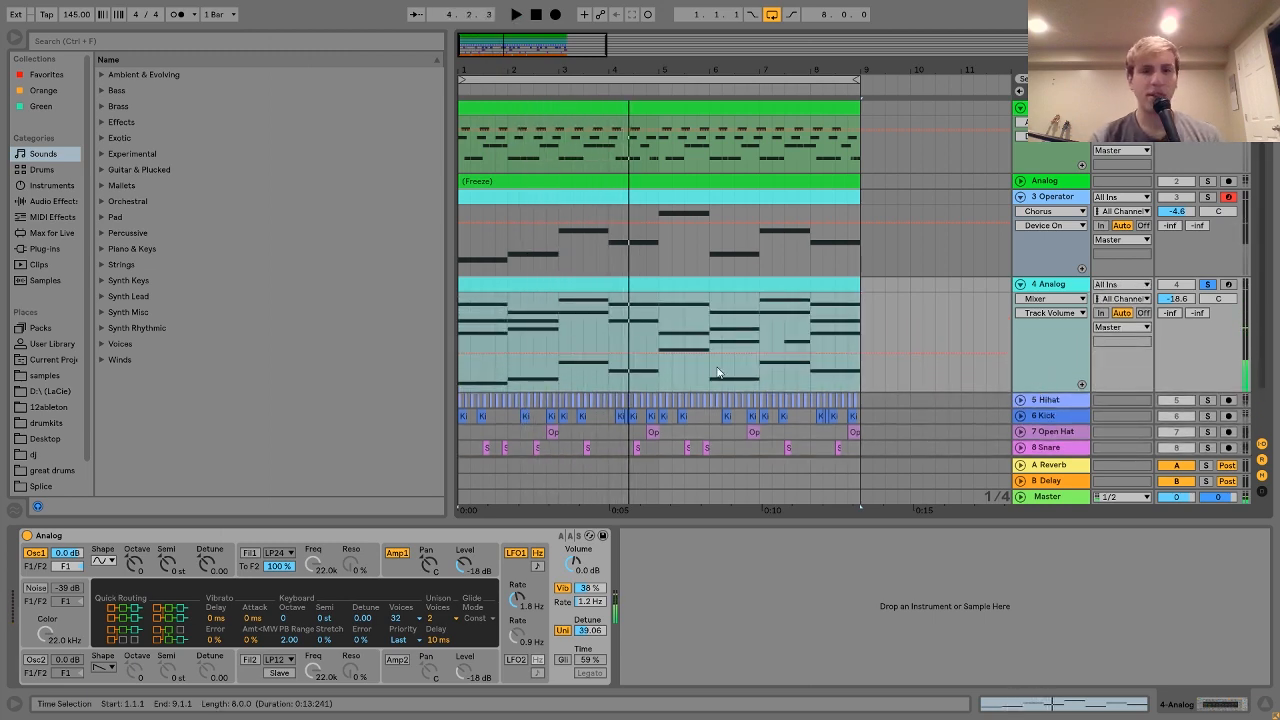
# Step: Play the 4 Analog clip's one-bar chords in the MIDI editor, then show Analog's Osc1 settings
pyautogui.doubleClick(616, 300)
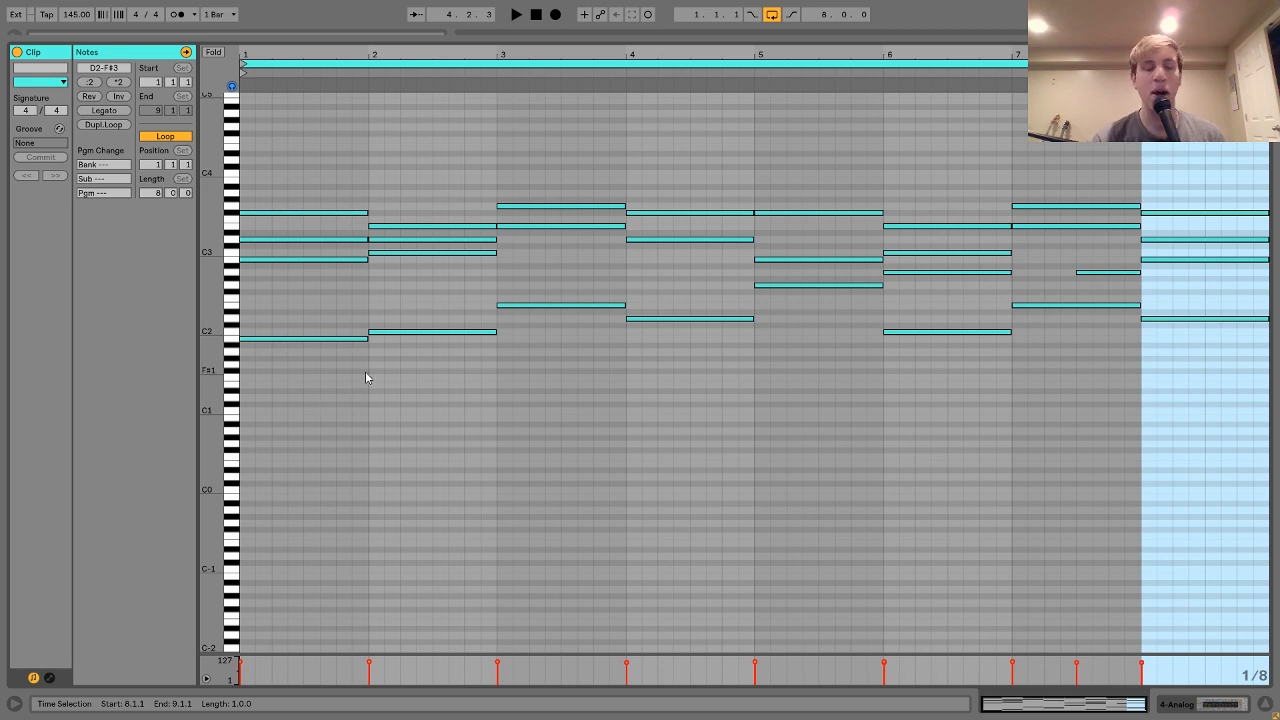
pyautogui.press('space')
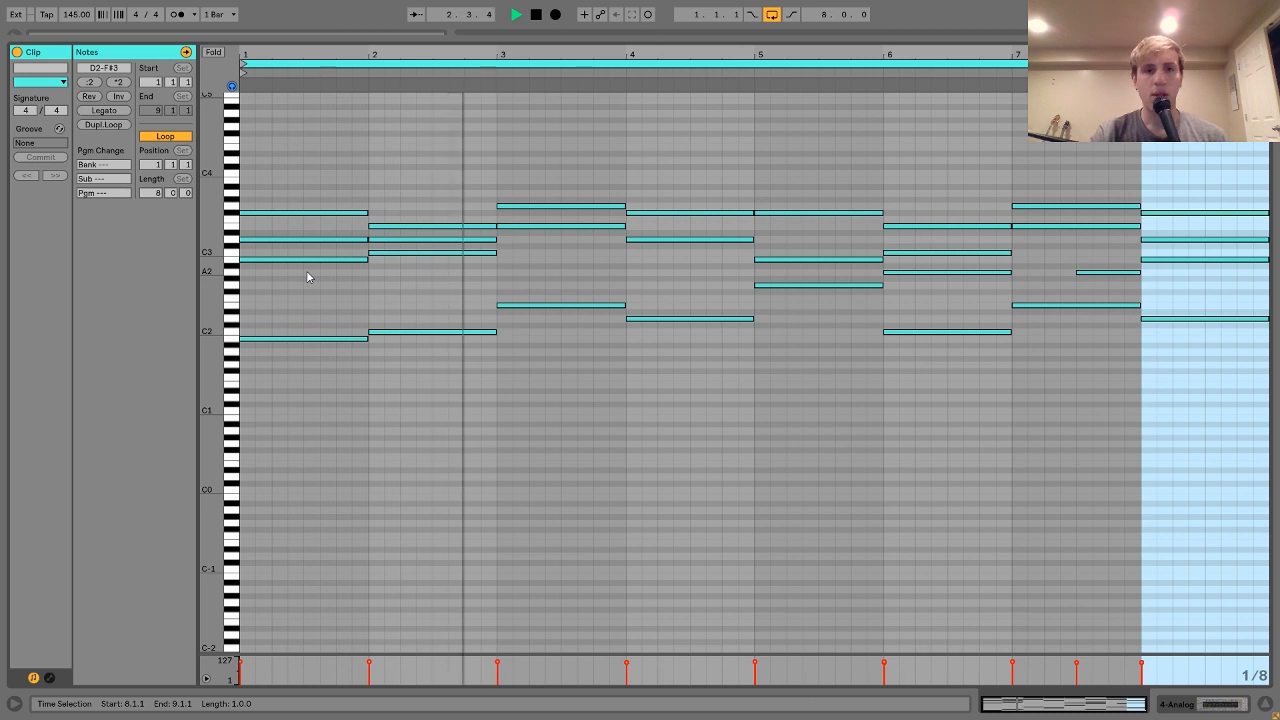
pyautogui.press('space')
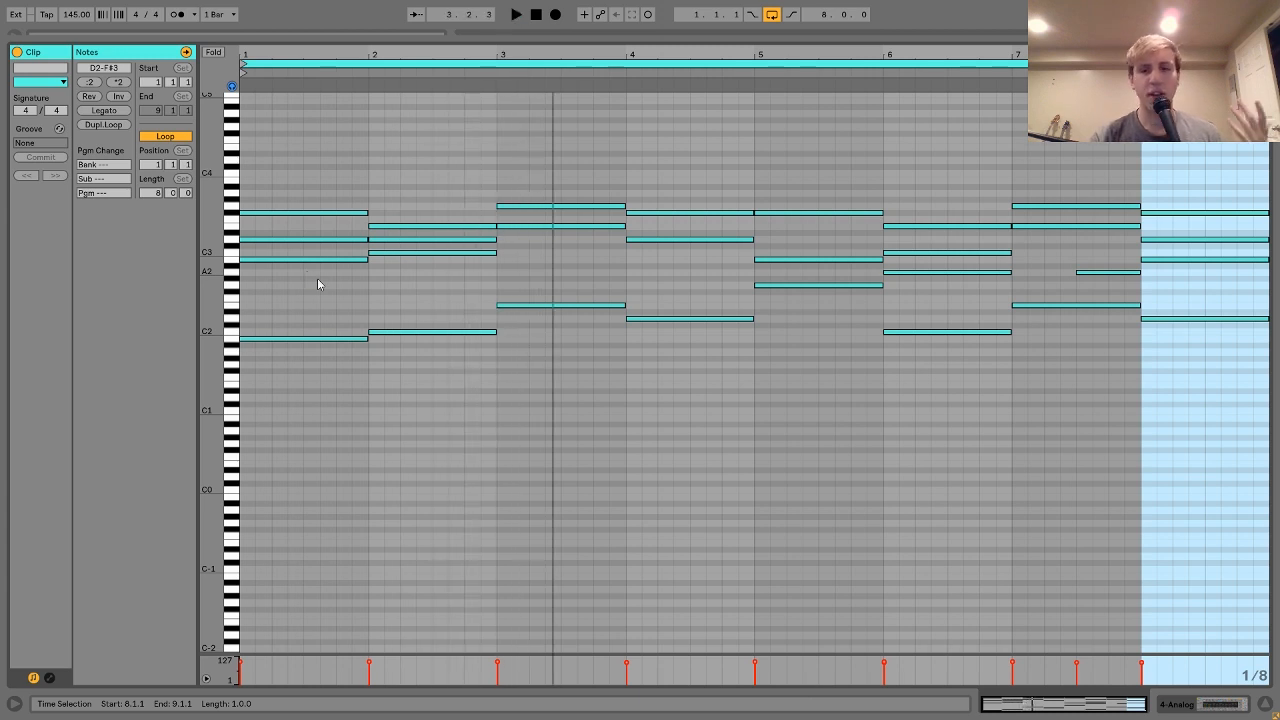
pyautogui.click(1196, 707)
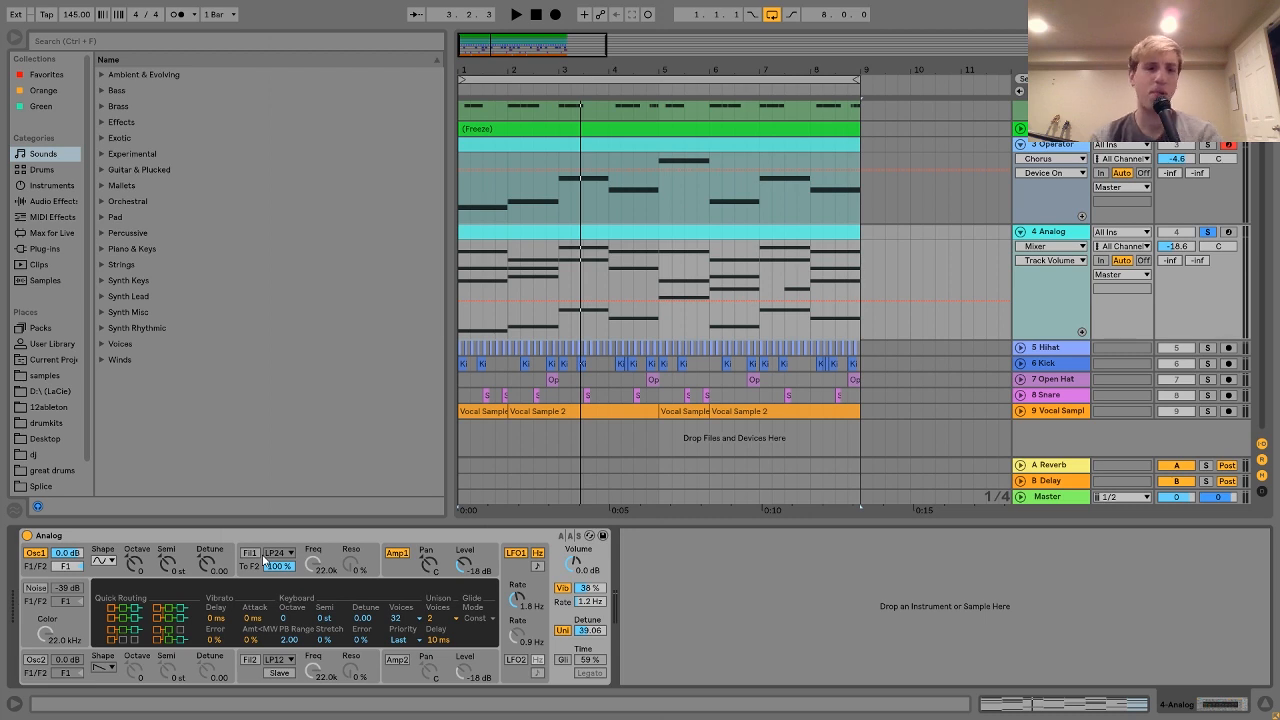
pyautogui.click(103, 568)
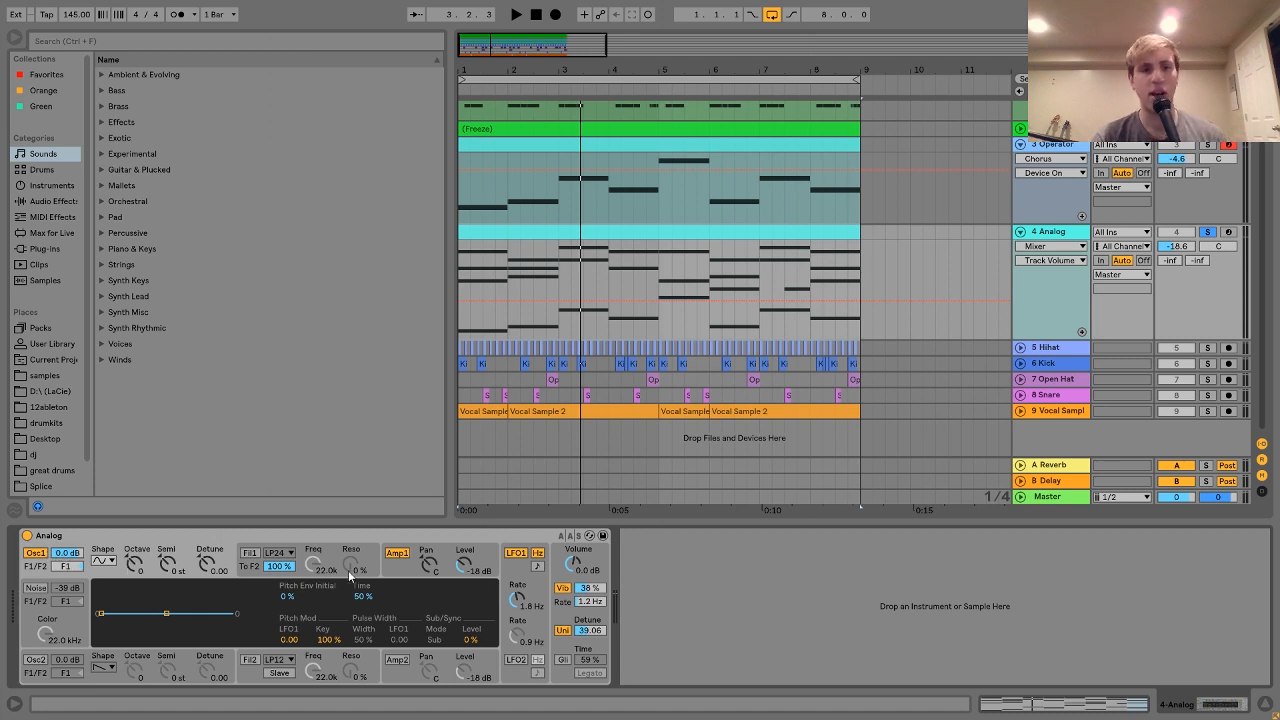
# Step: Record-arm the 4 Analog track and test a note, viewing the Amp1 and Vib/Uni panels
pyautogui.click(393, 576)
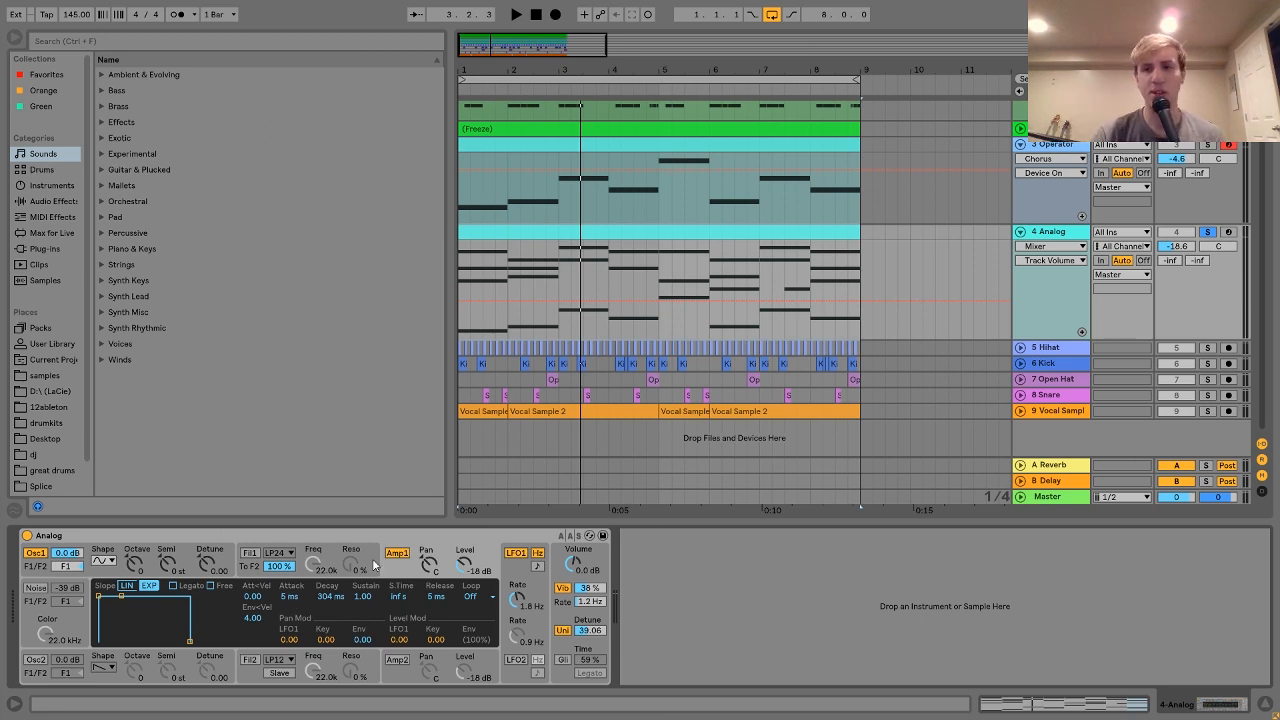
pyautogui.click(1228, 232)
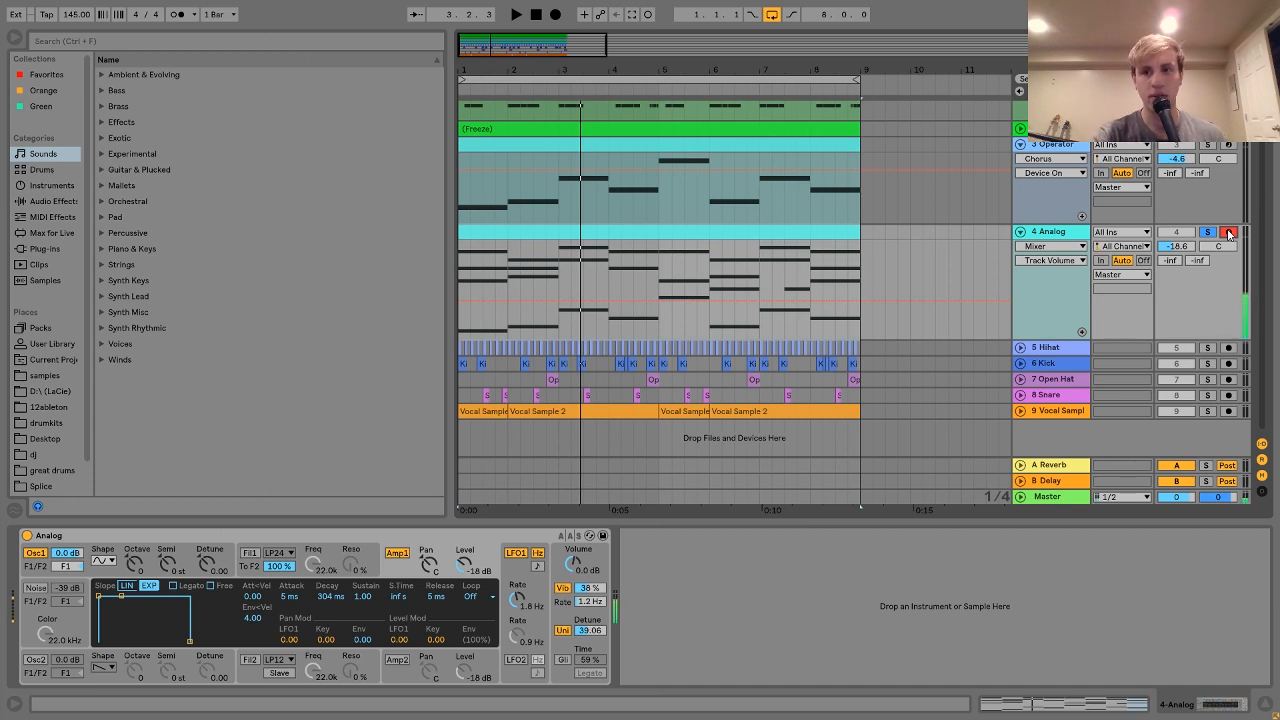
pyautogui.press('z')
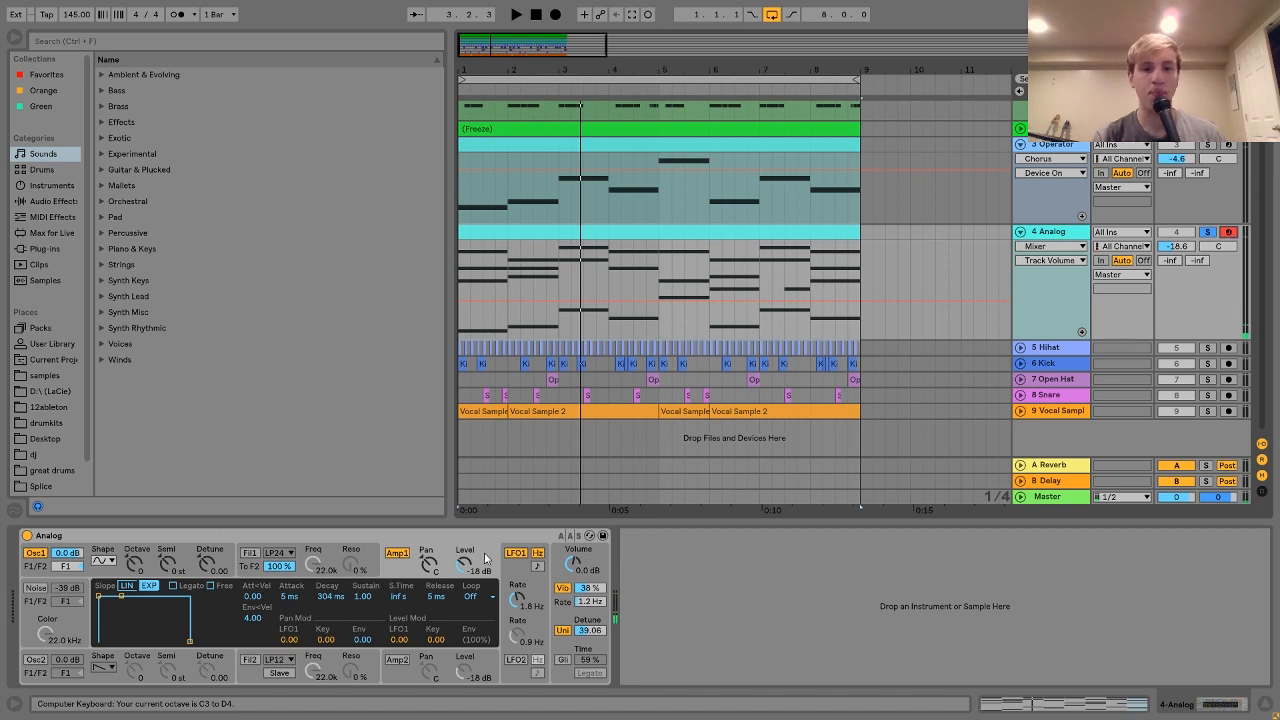
pyautogui.click(559, 585)
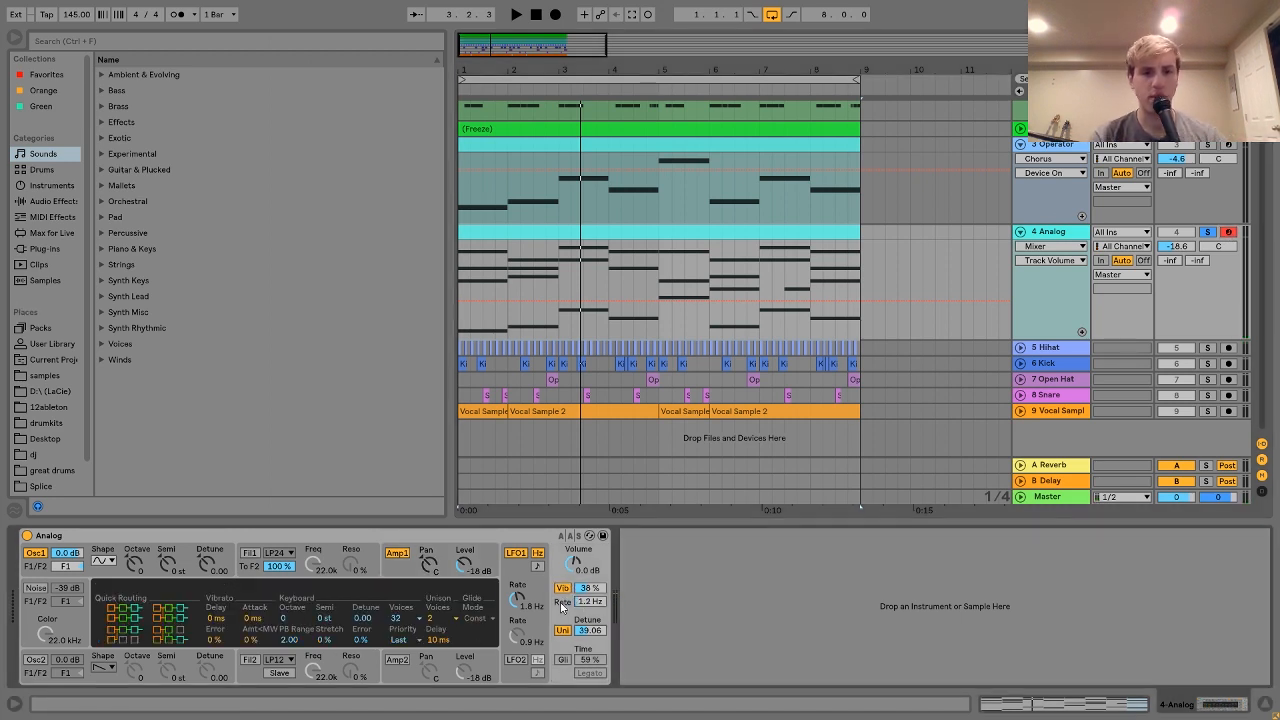
# Step: Switch off the Analog synth's vibrato and unison, then play the soloed track
pyautogui.click(563, 589)
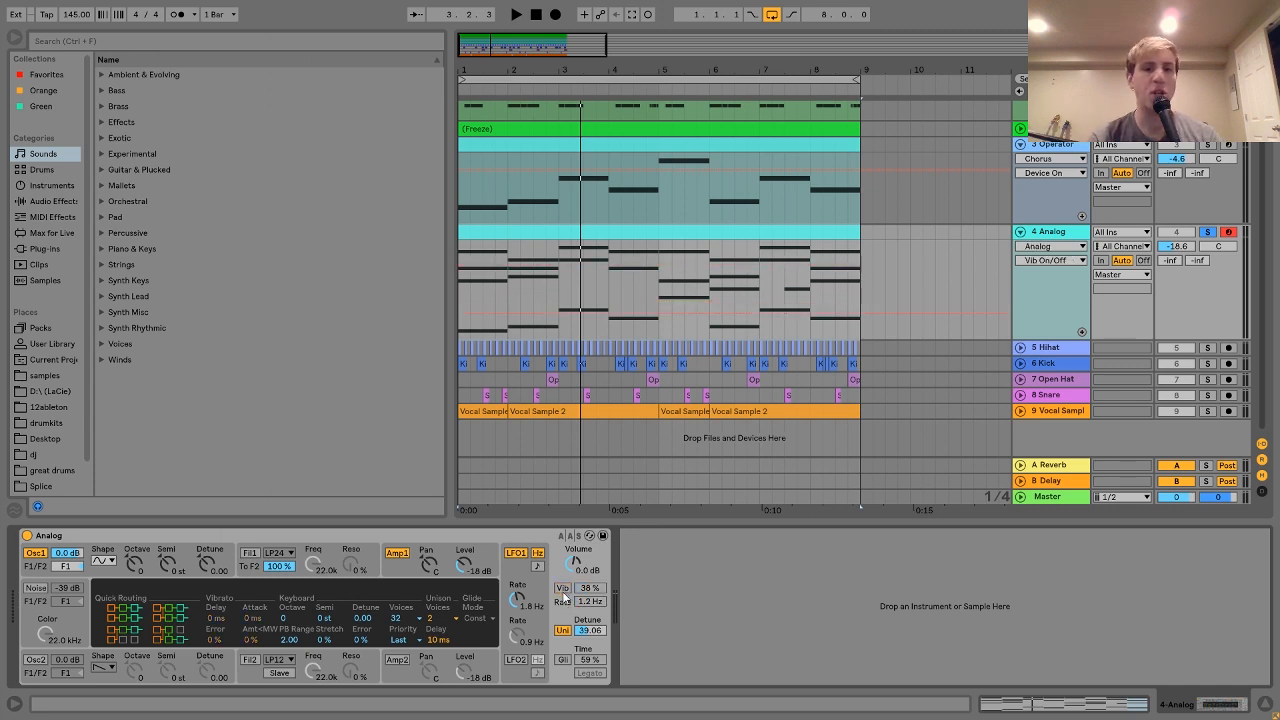
pyautogui.click(563, 630)
pyautogui.press('space')
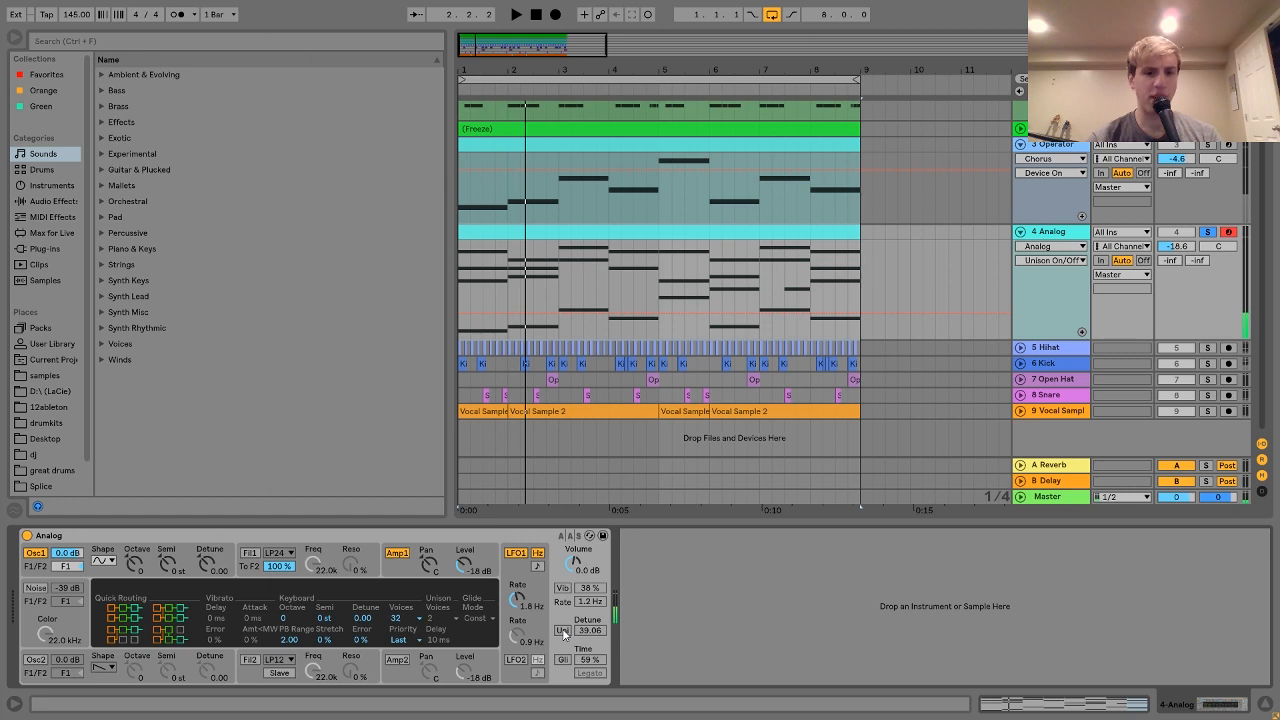
# Step: Restore vibrato (38%, 1.2 Hz) and 2-voice unison, auditioning each change, then stop playback
pyautogui.click(563, 590)
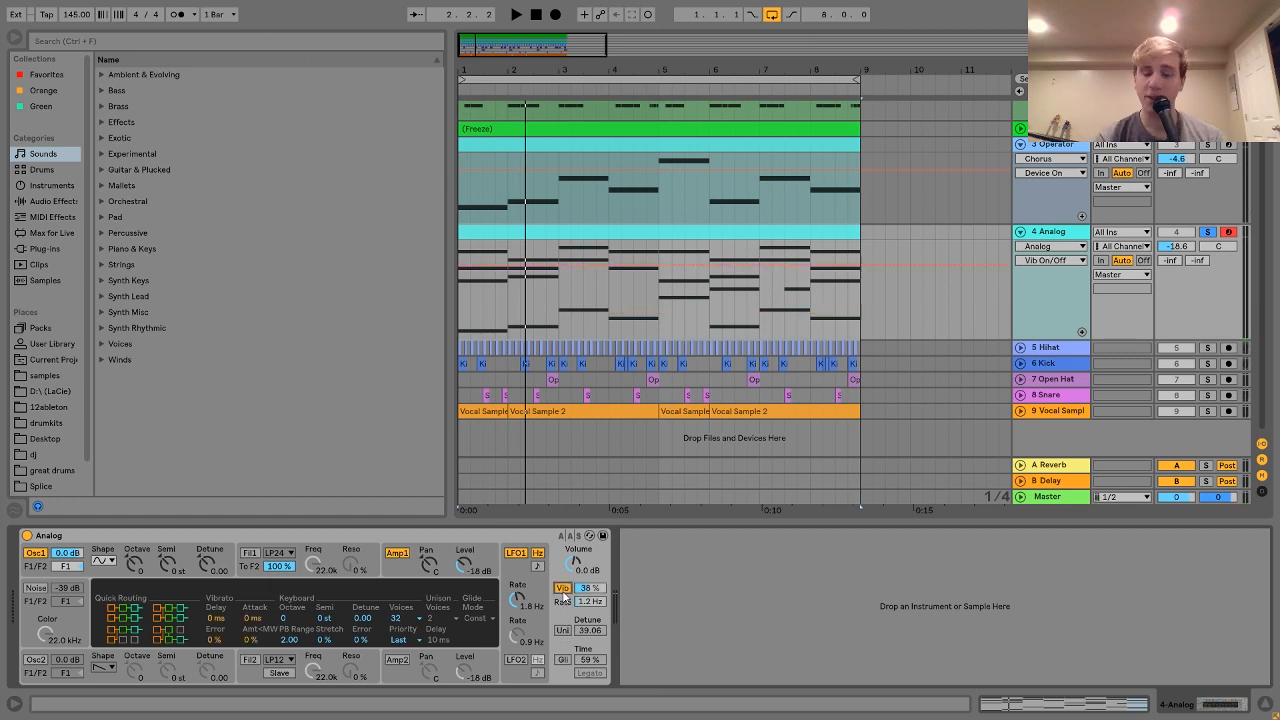
pyautogui.click(563, 630)
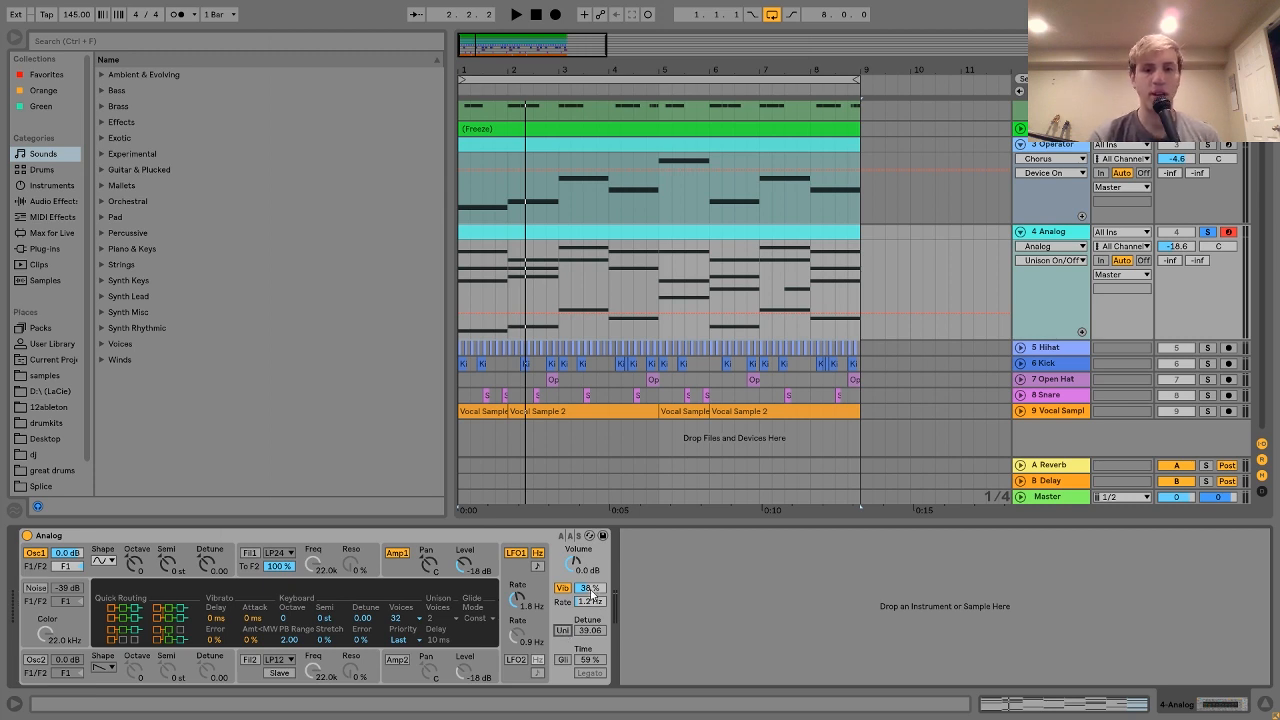
pyautogui.press('space')
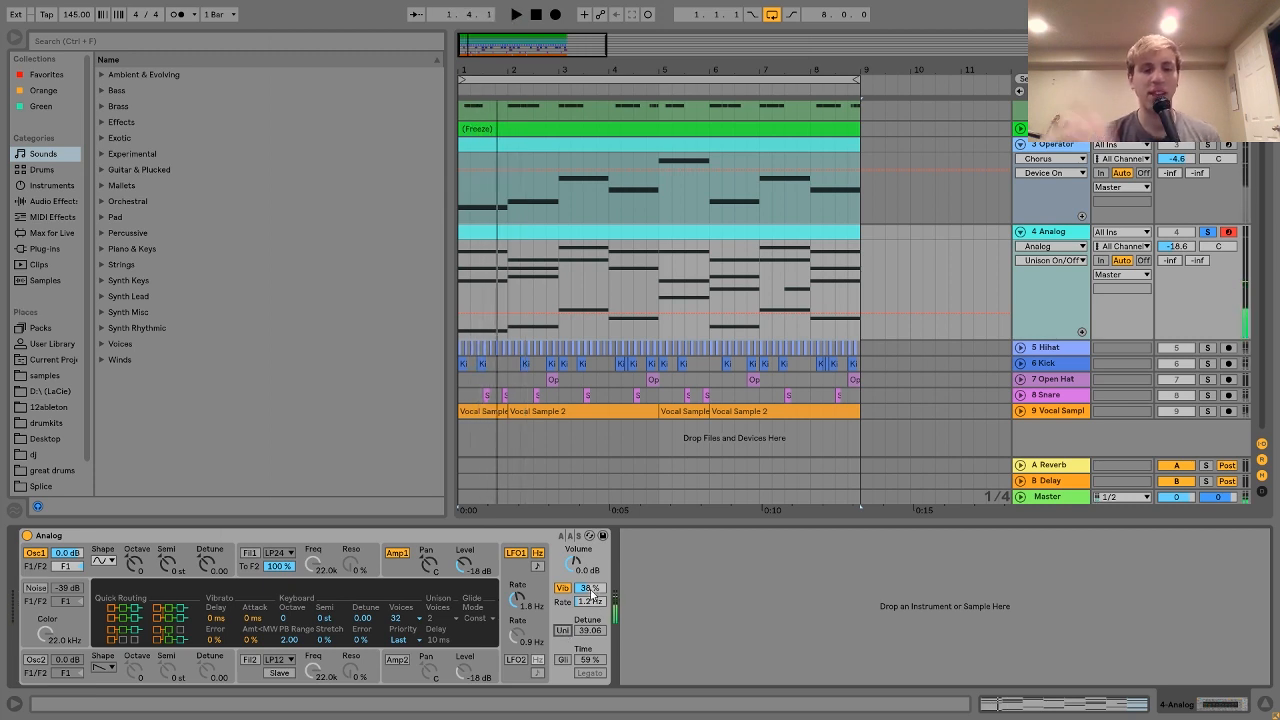
pyautogui.press('space')
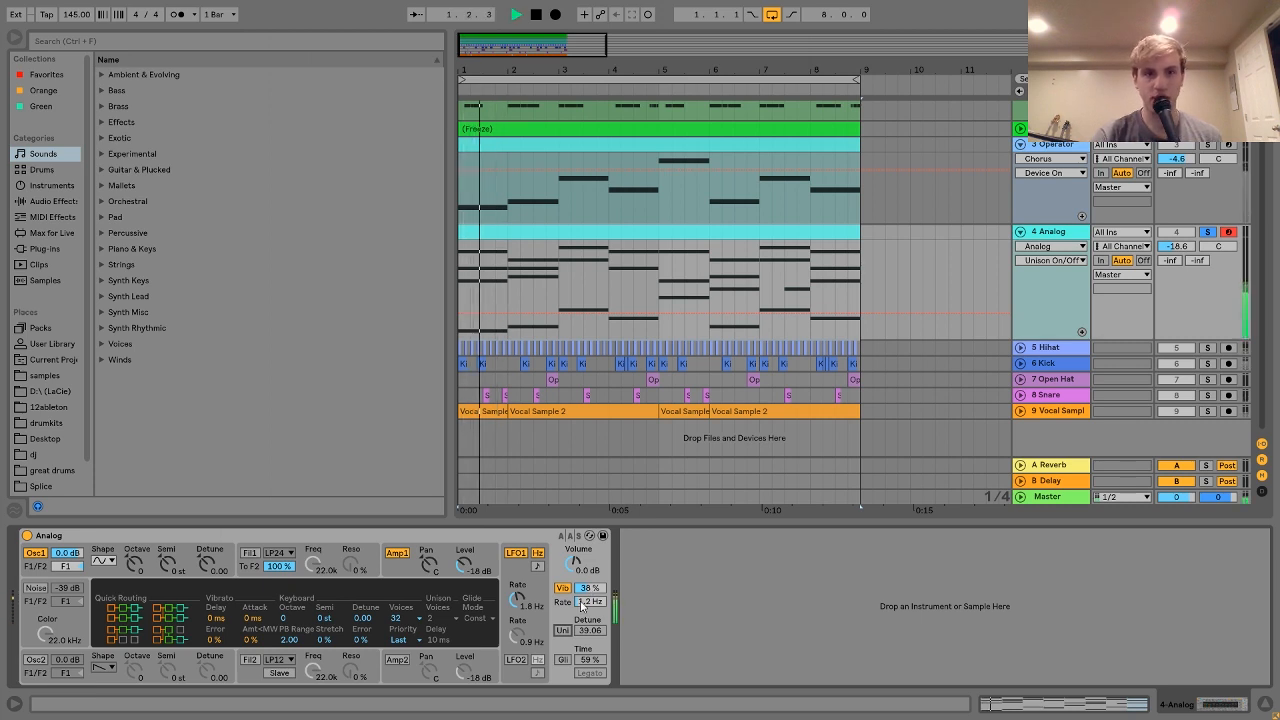
pyautogui.press('space')
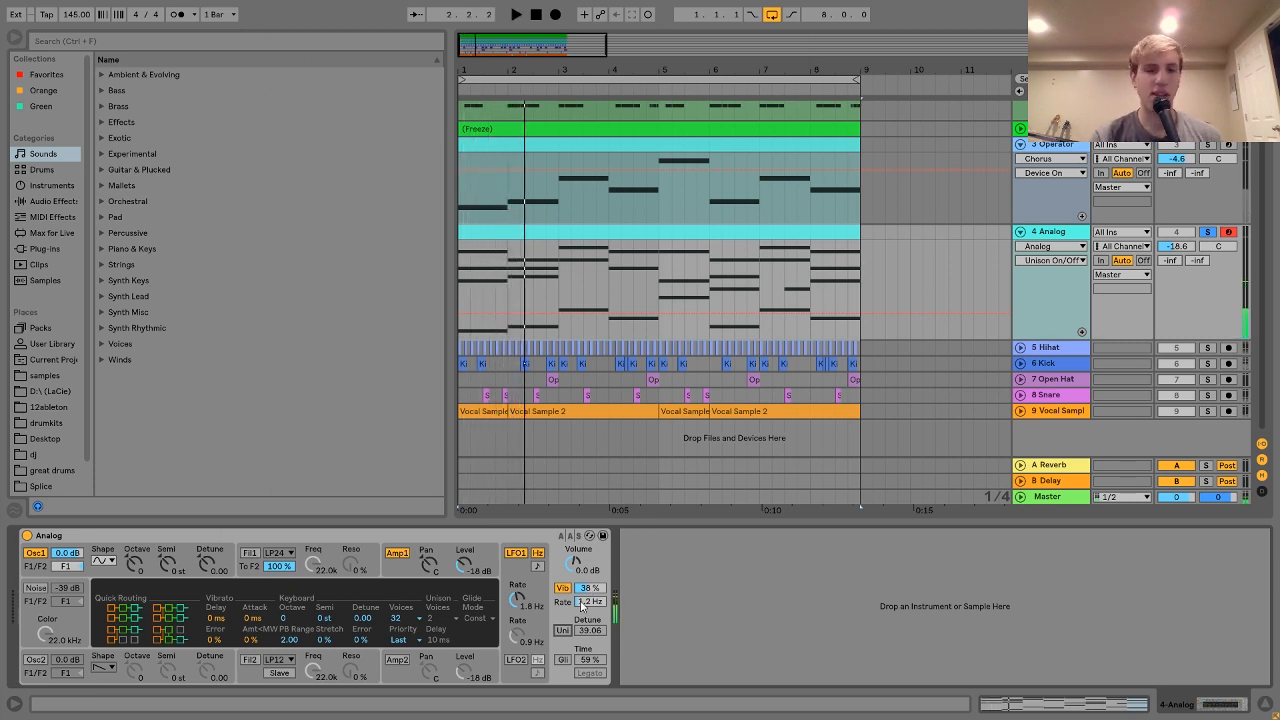
pyautogui.click(563, 630)
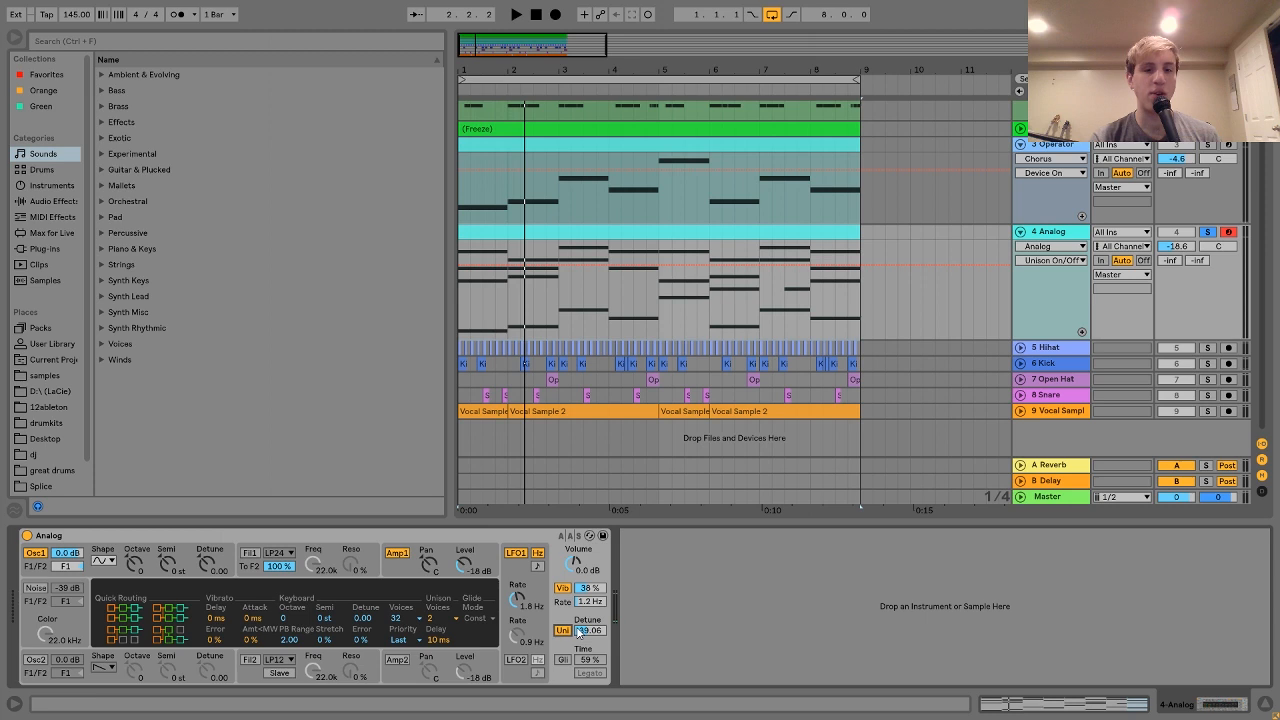
pyautogui.press('space')
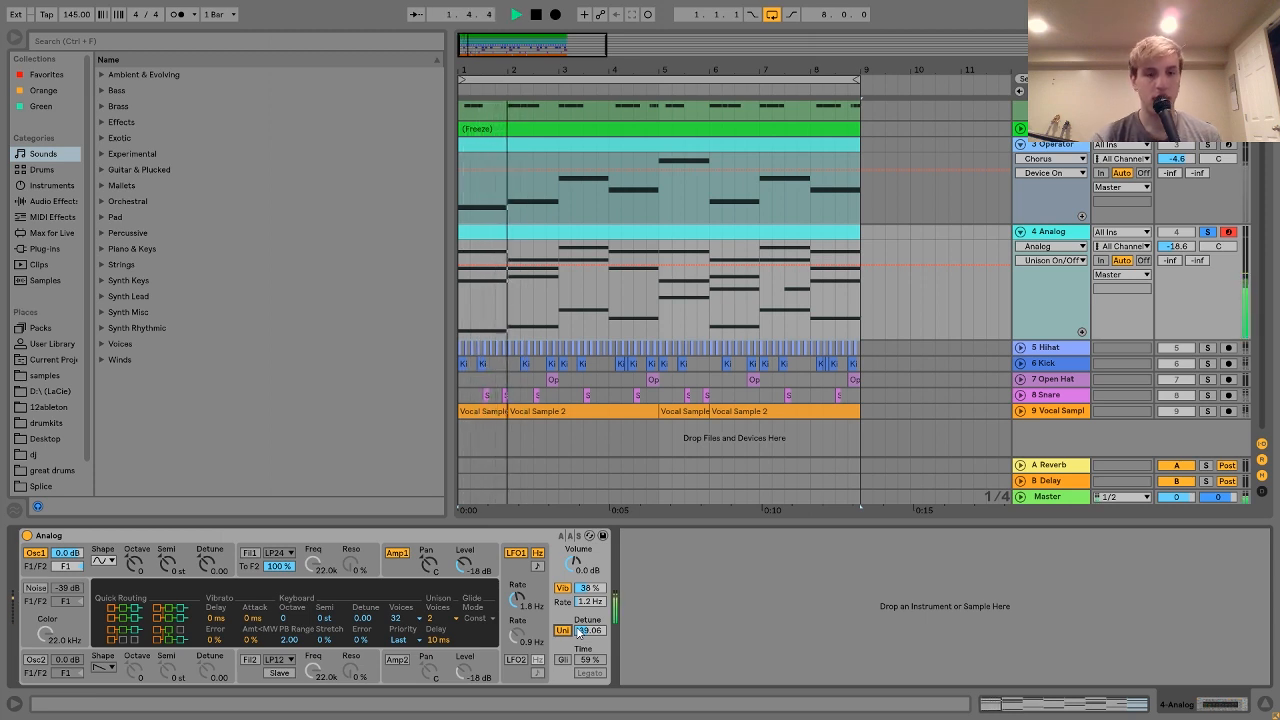
pyautogui.press('space')
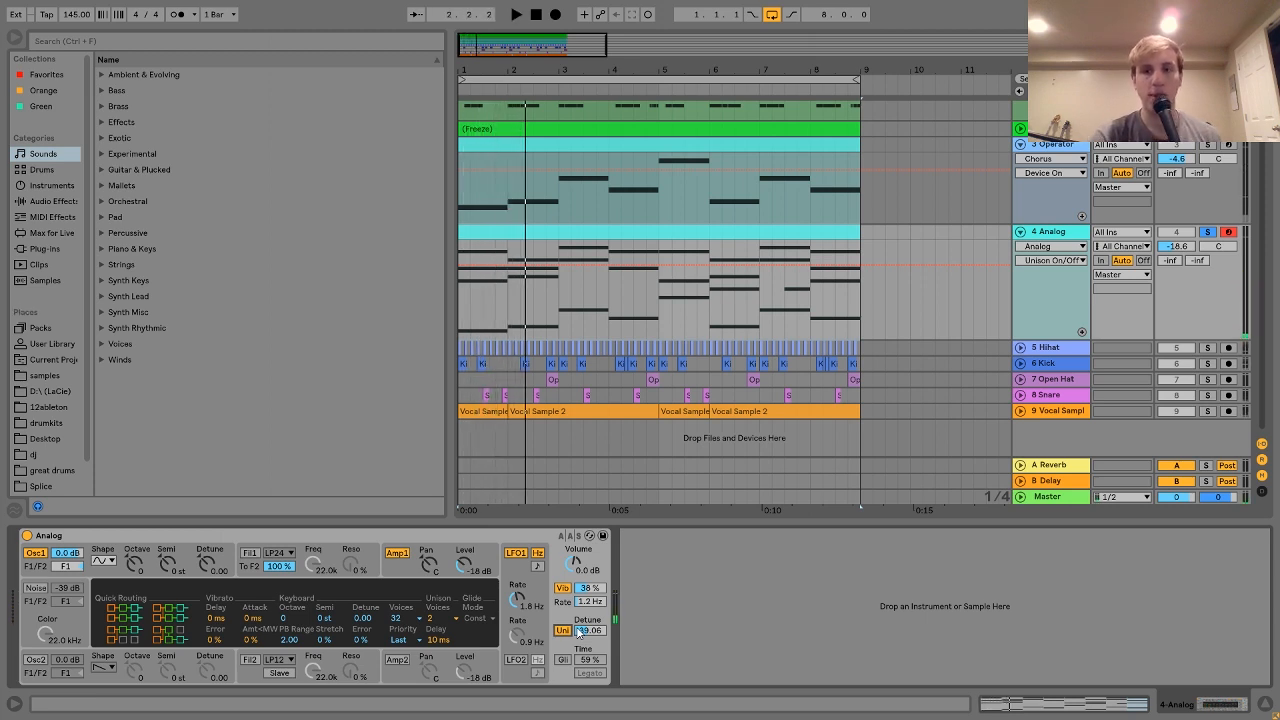
# Step: Solo the 5 Hihat and 6 Kick tracks and play them together, then stop
pyautogui.click(1058, 347)
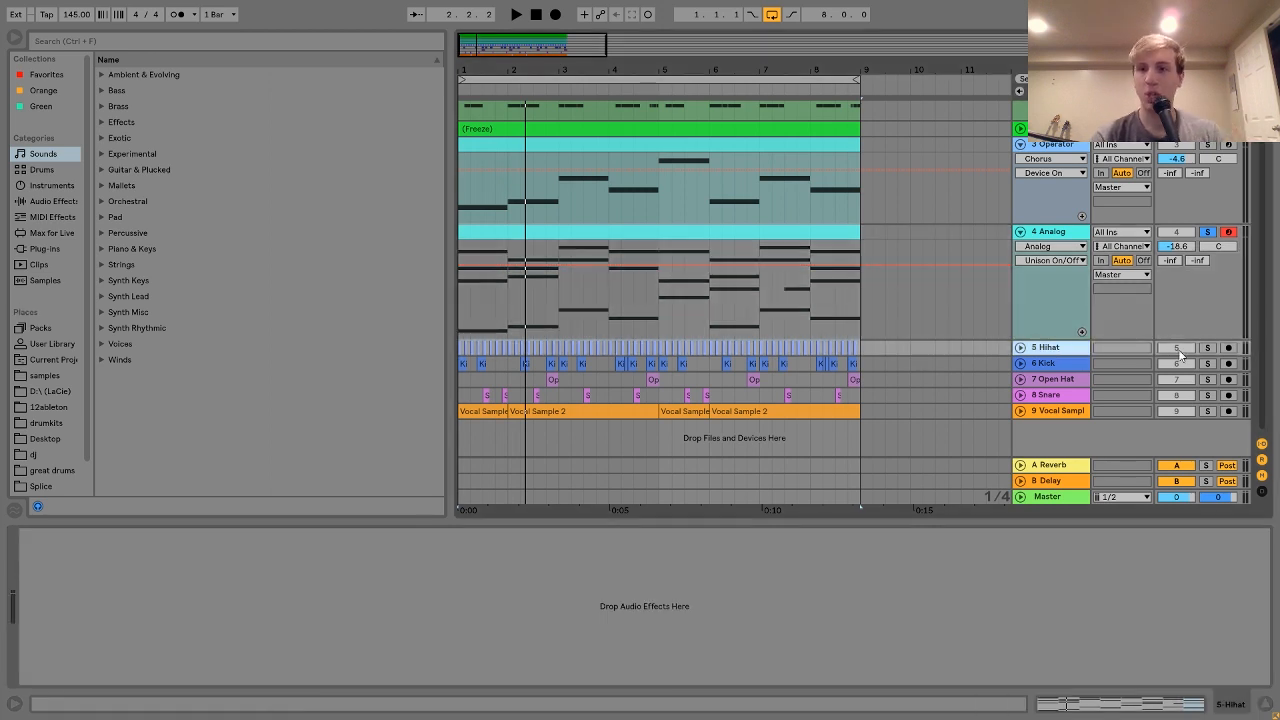
pyautogui.click(1209, 349)
pyautogui.keyDown('ctrl'); pyautogui.click(1209, 364); pyautogui.keyUp('ctrl')
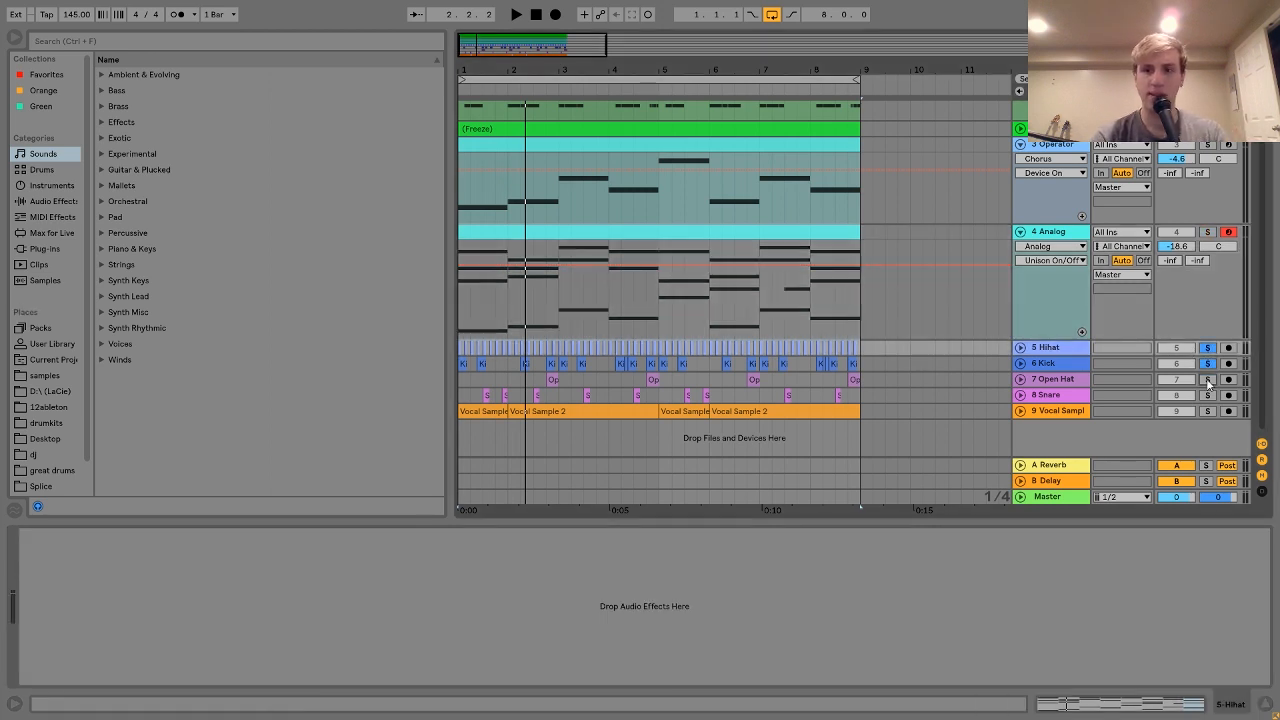
pyautogui.press('space')
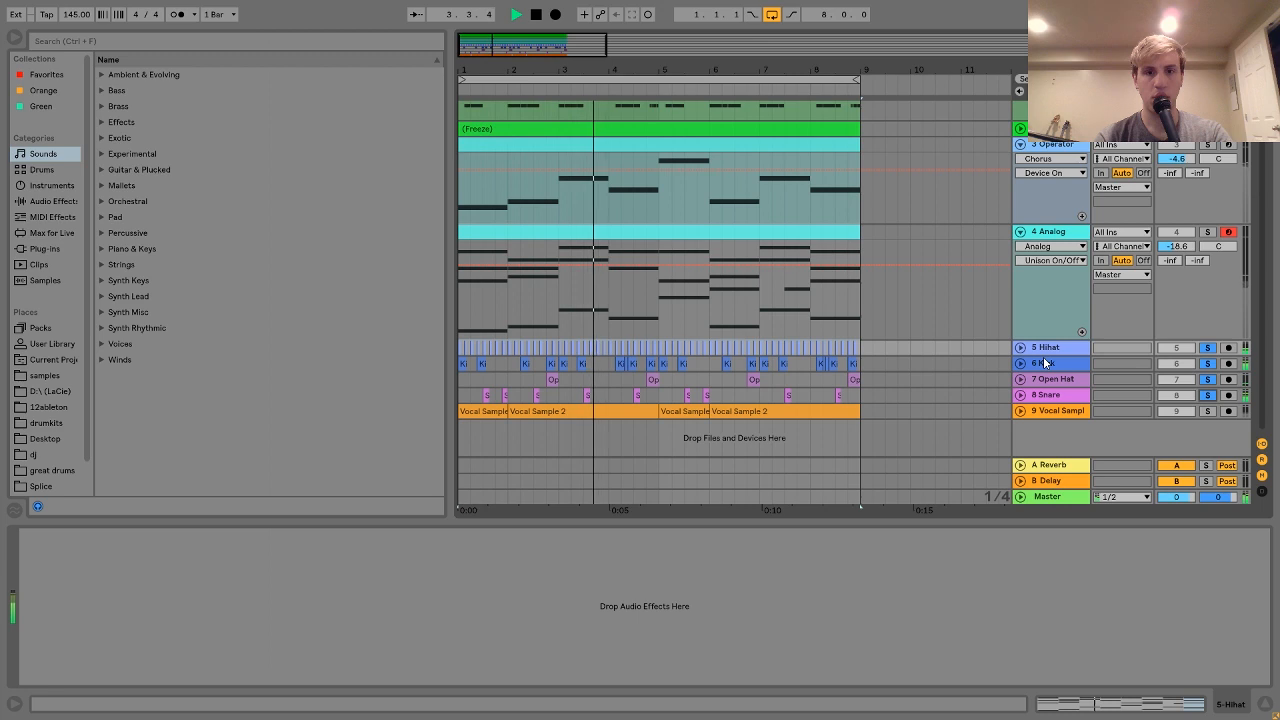
pyautogui.press('space')
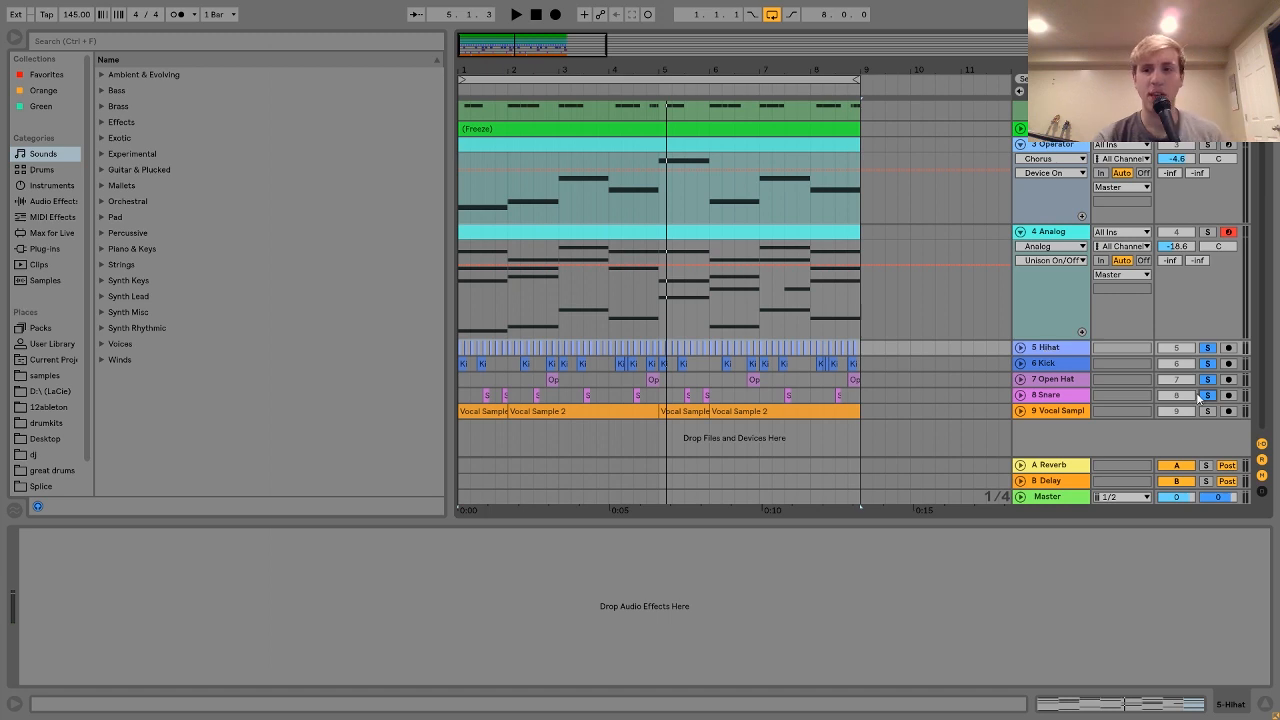
# Step: Clear the drum track solos and show the 7 Open Hat track's ValhallaVintageVerb chain
pyautogui.click(1210, 397)
pyautogui.click(1044, 348)
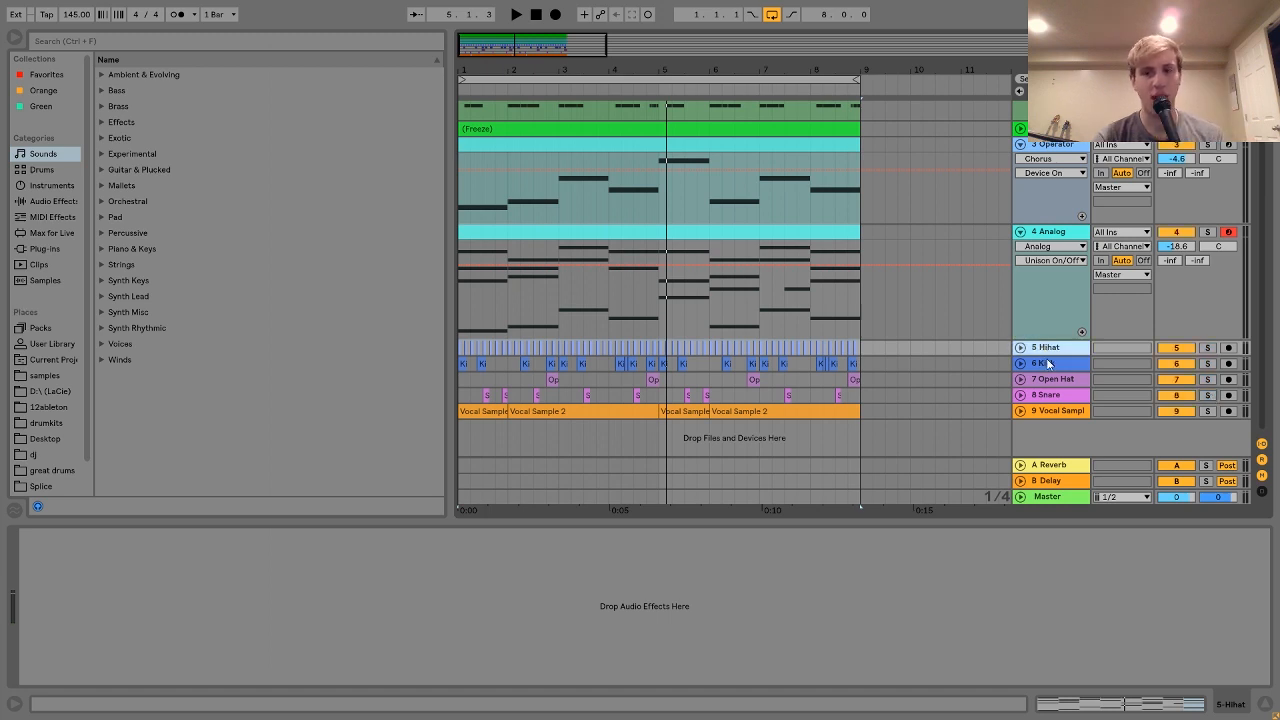
pyautogui.click(1048, 366)
pyautogui.click(1050, 381)
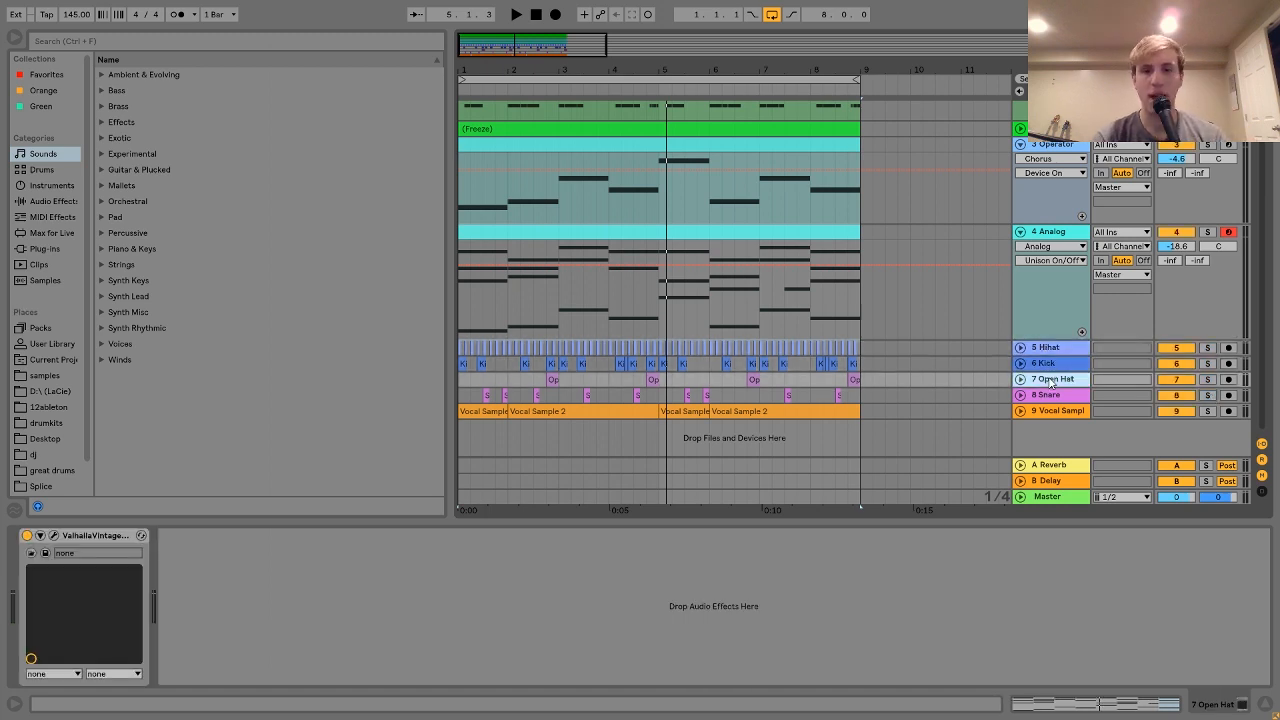
# Step: Solo and expand the 8 Snare track, then play it from bar 1
pyautogui.click(1047, 395)
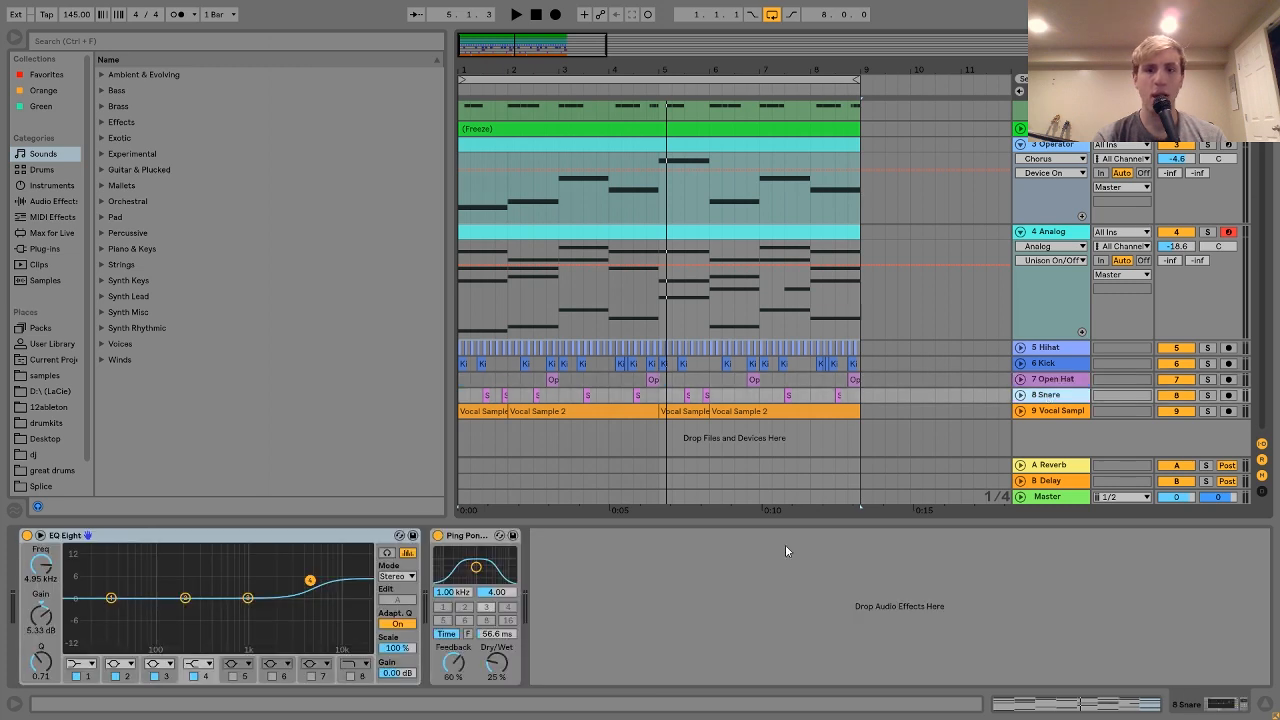
pyautogui.click(1207, 396)
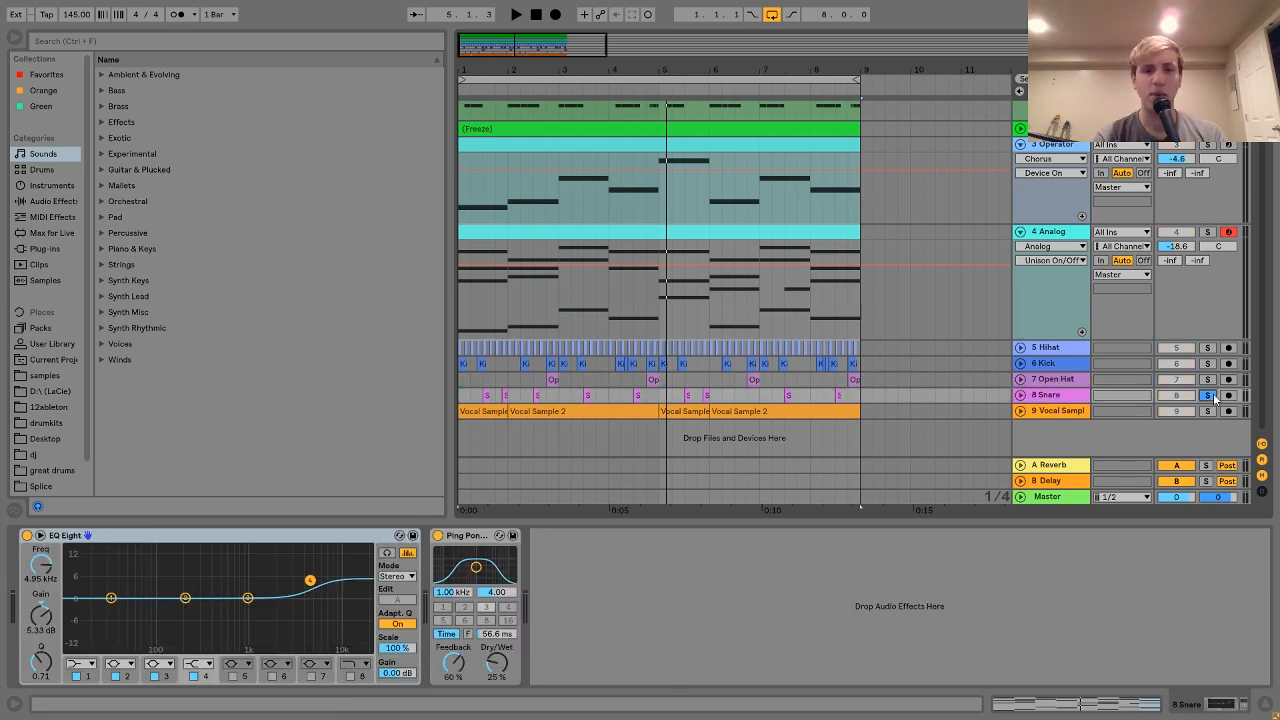
pyautogui.click(1021, 396)
pyautogui.press('space')
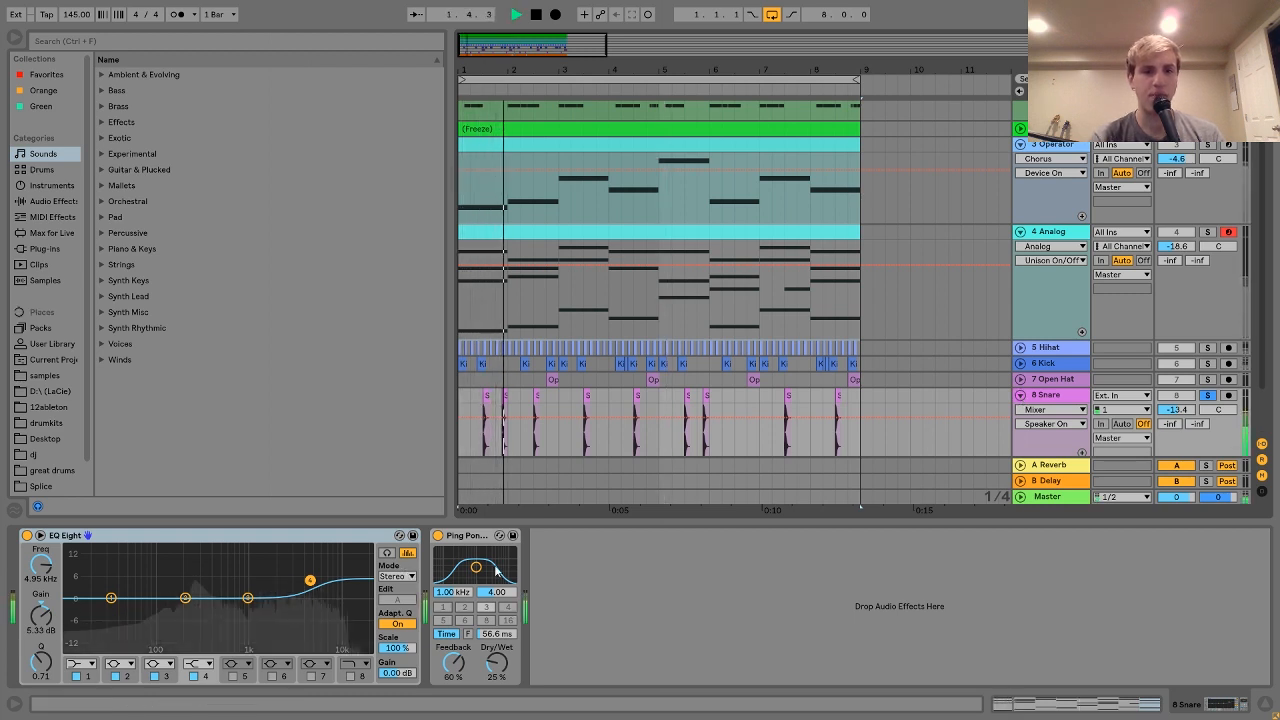
pyautogui.press('space')
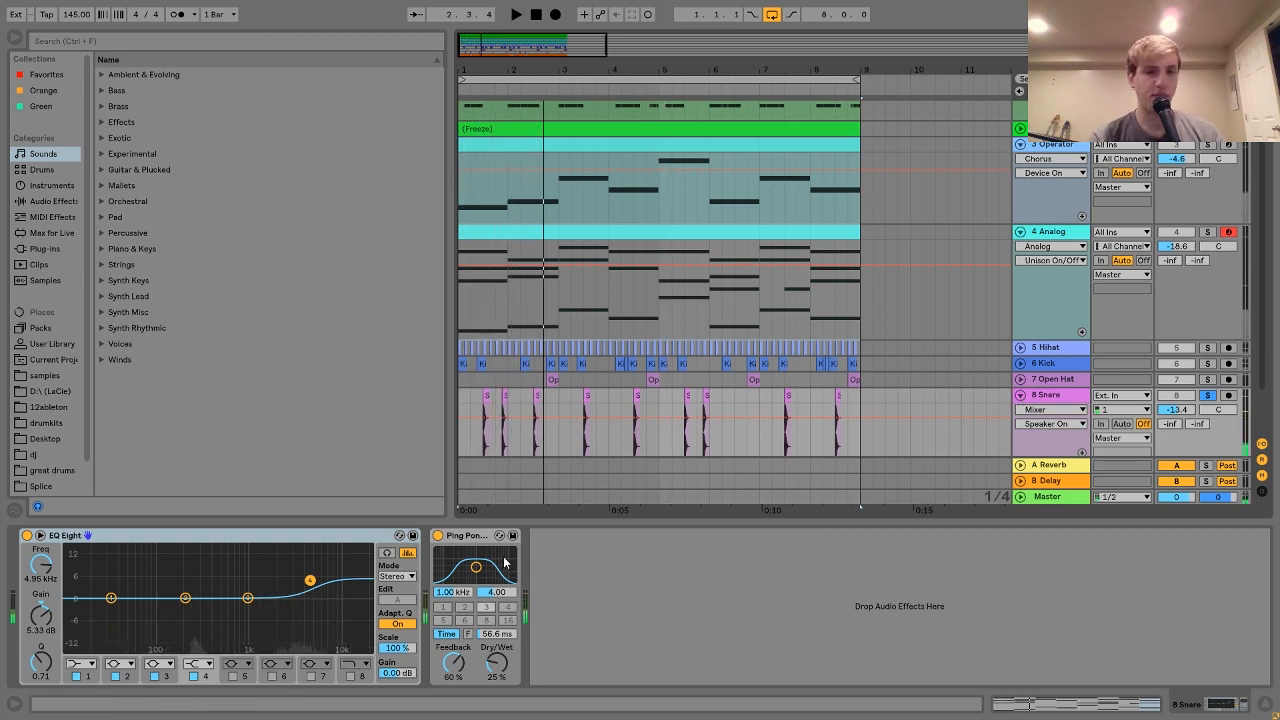
pyautogui.press('space')
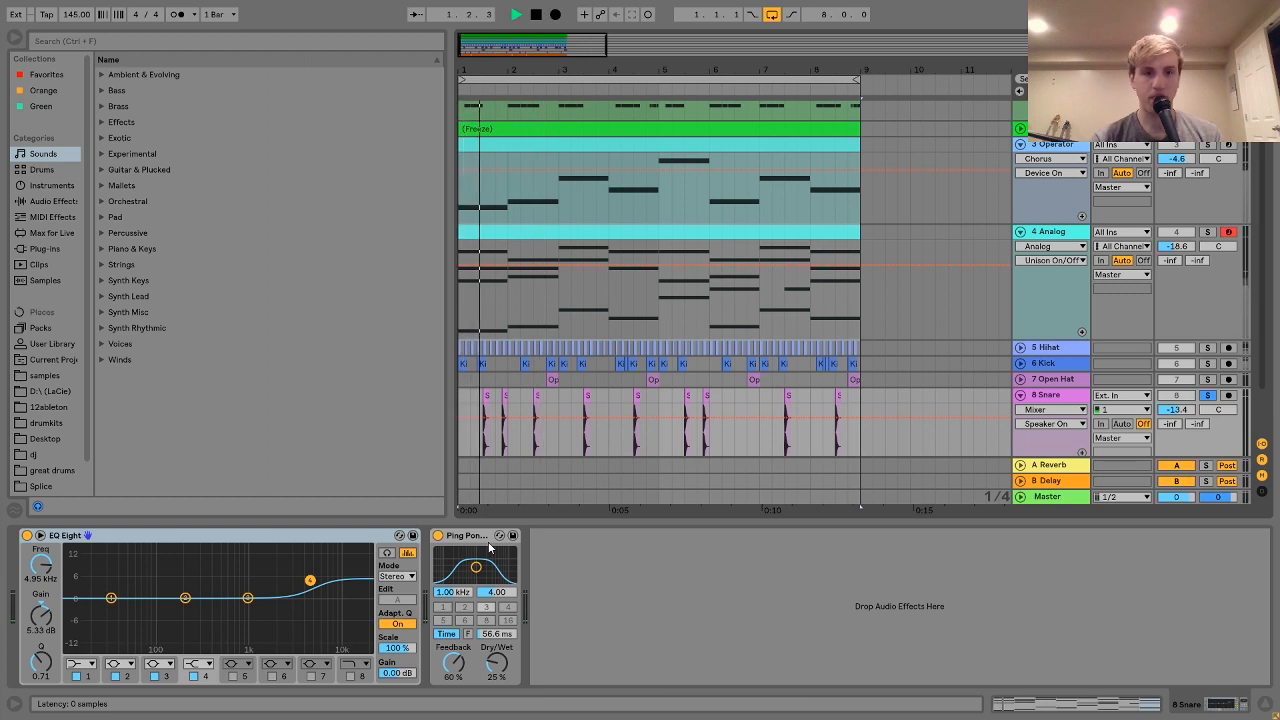
pyautogui.press('space')
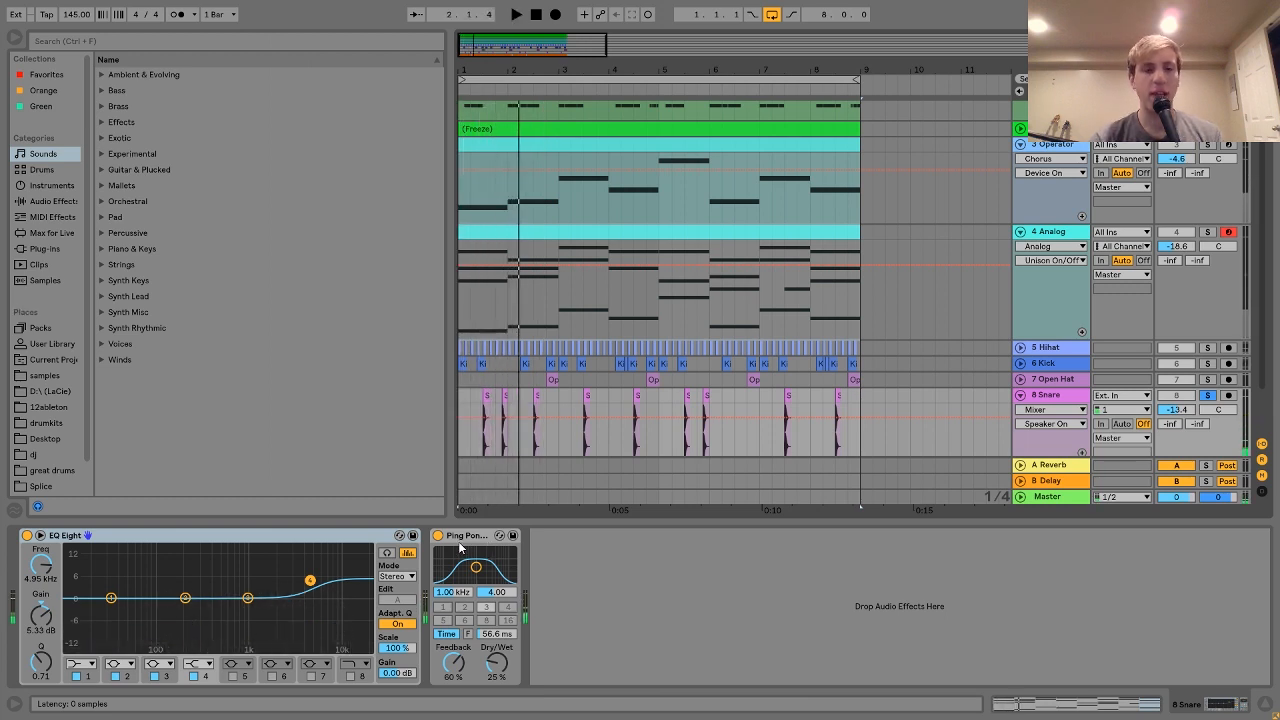
# Step: Play the snare with its Ping Pong Delay off, then switch the delay back on
pyautogui.click(438, 535)
pyautogui.press('space')
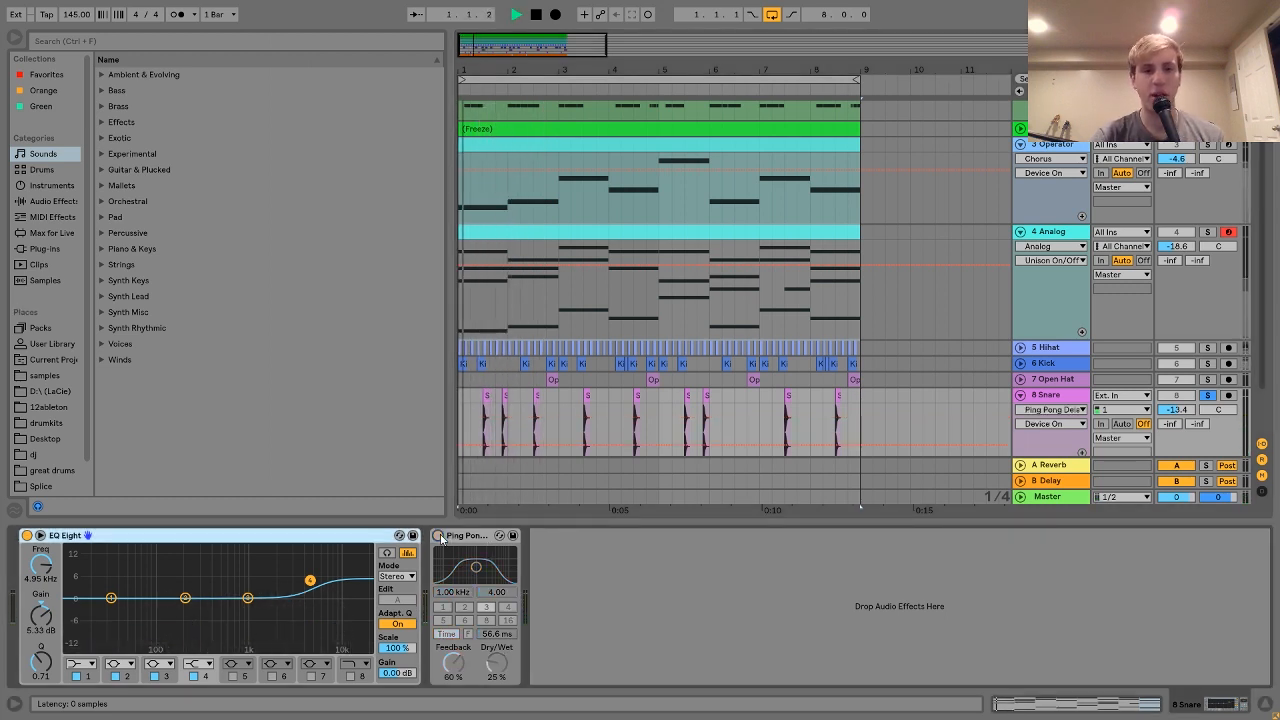
pyautogui.press('space')
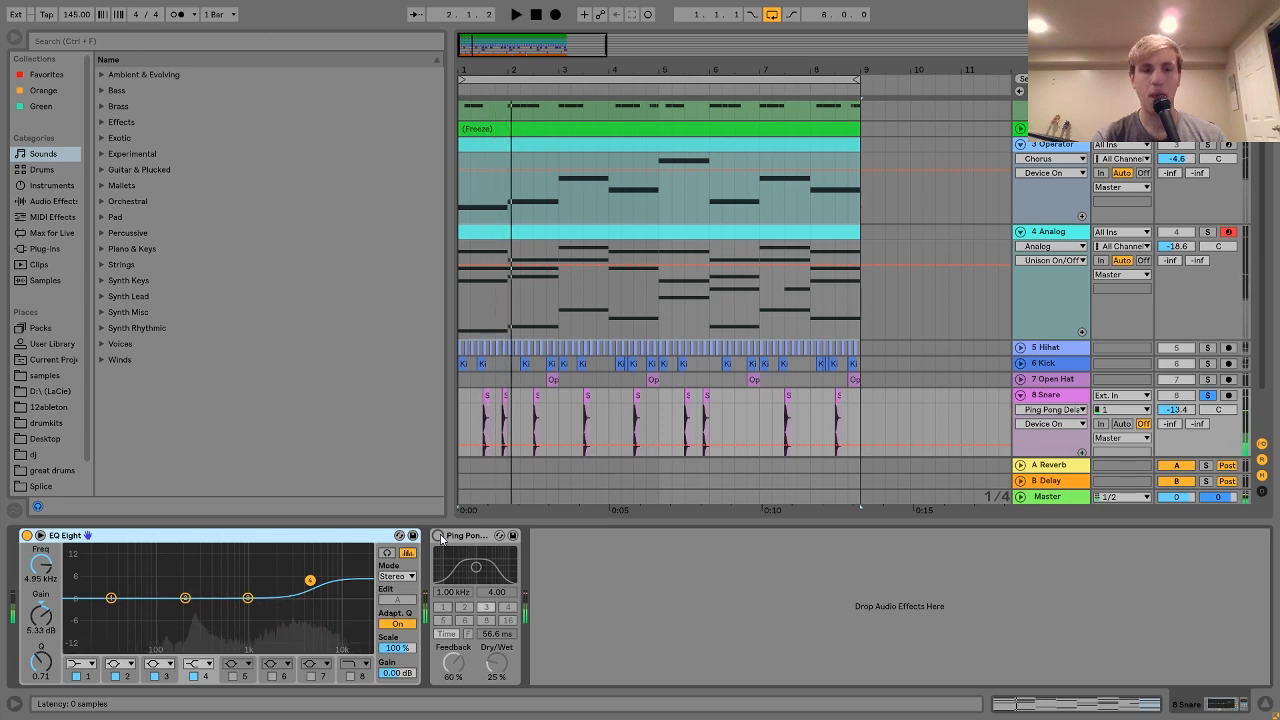
pyautogui.click(438, 535)
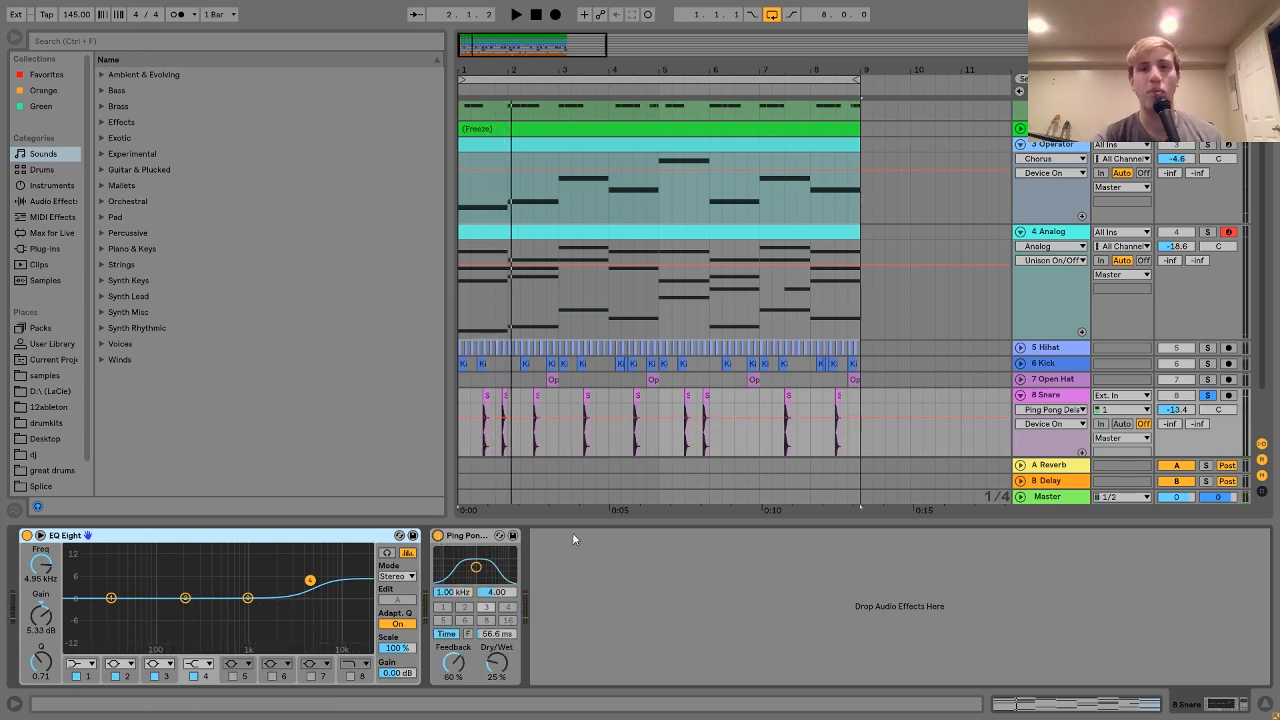
pyautogui.click(673, 82)
pyautogui.scroll(-3, 622, 378)
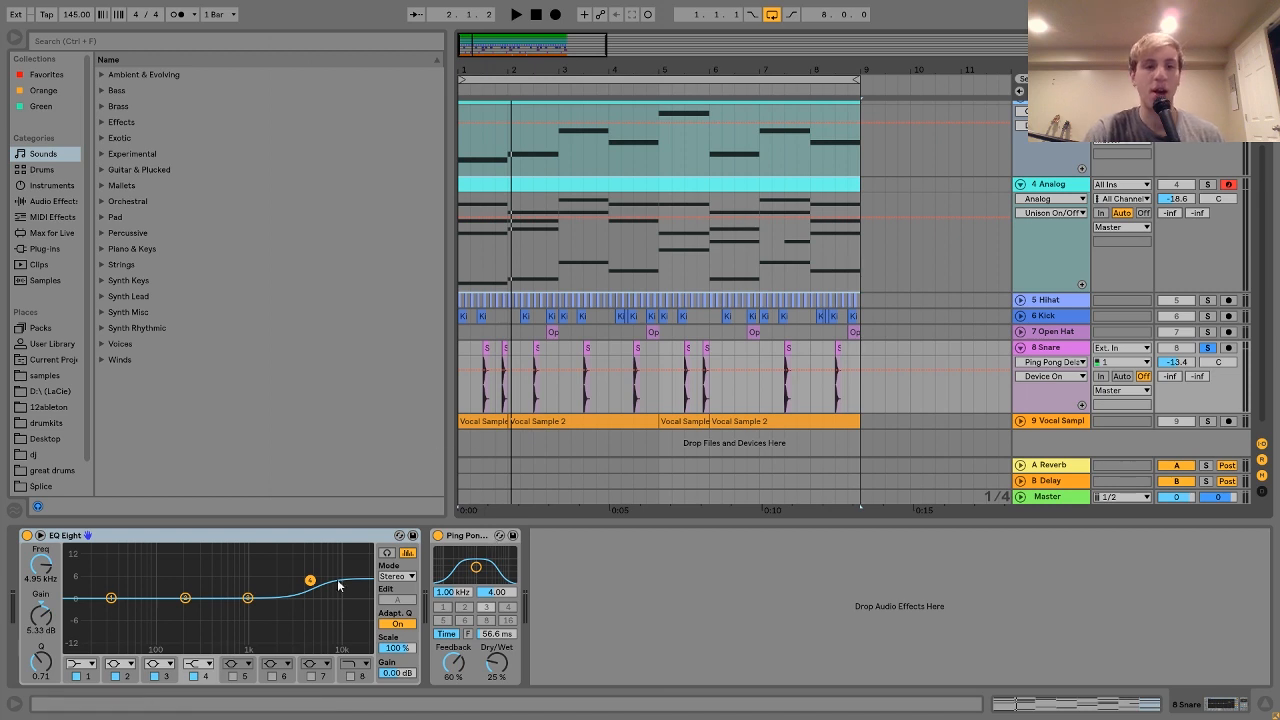
# Step: Play the snare with its EQ Eight bypassed, then re-enable the EQ
pyautogui.click(27, 535)
pyautogui.press('space')
pyautogui.click(27, 535)
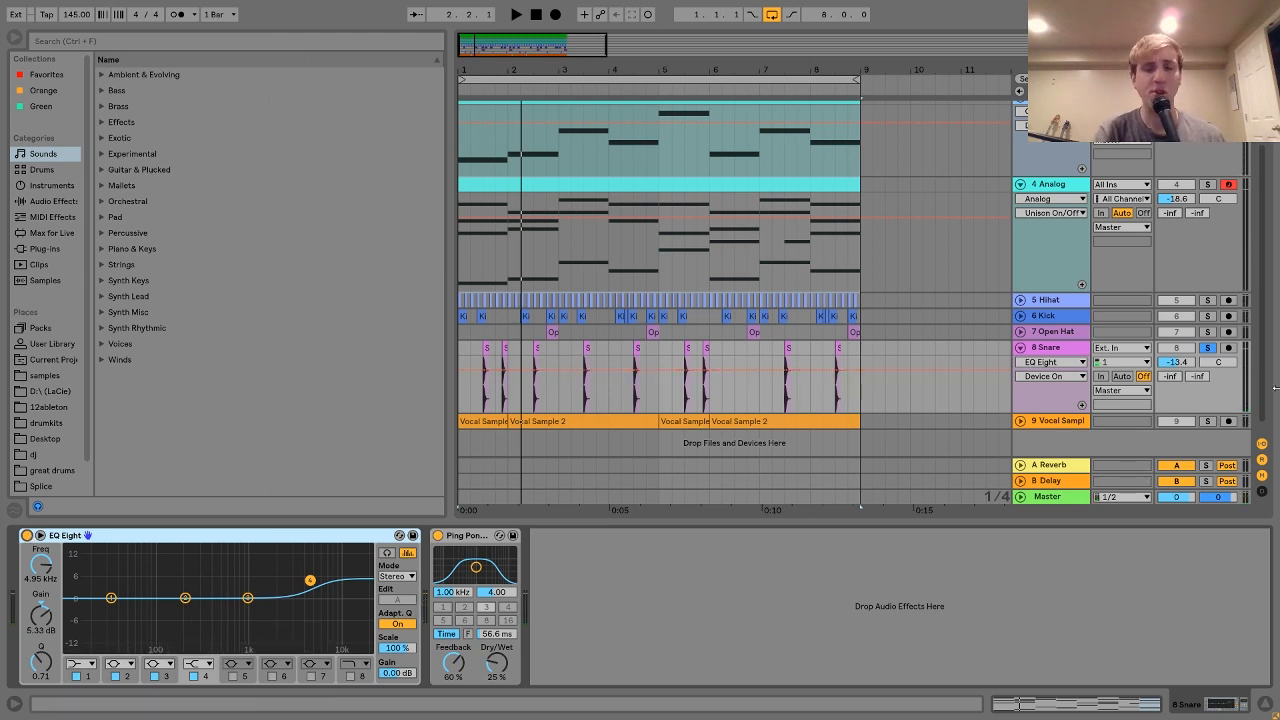
# Step: Also solo the 7 Open Hat, 6 Kick and 5 Hihat tracks, and select Open Hat at bar 1
pyautogui.keyDown('ctrl'); pyautogui.click(1207, 331); pyautogui.keyUp('ctrl')
pyautogui.keyDown('ctrl'); pyautogui.click(1207, 316); pyautogui.keyUp('ctrl')
pyautogui.keyDown('ctrl'); pyautogui.click(1207, 300); pyautogui.keyUp('ctrl')
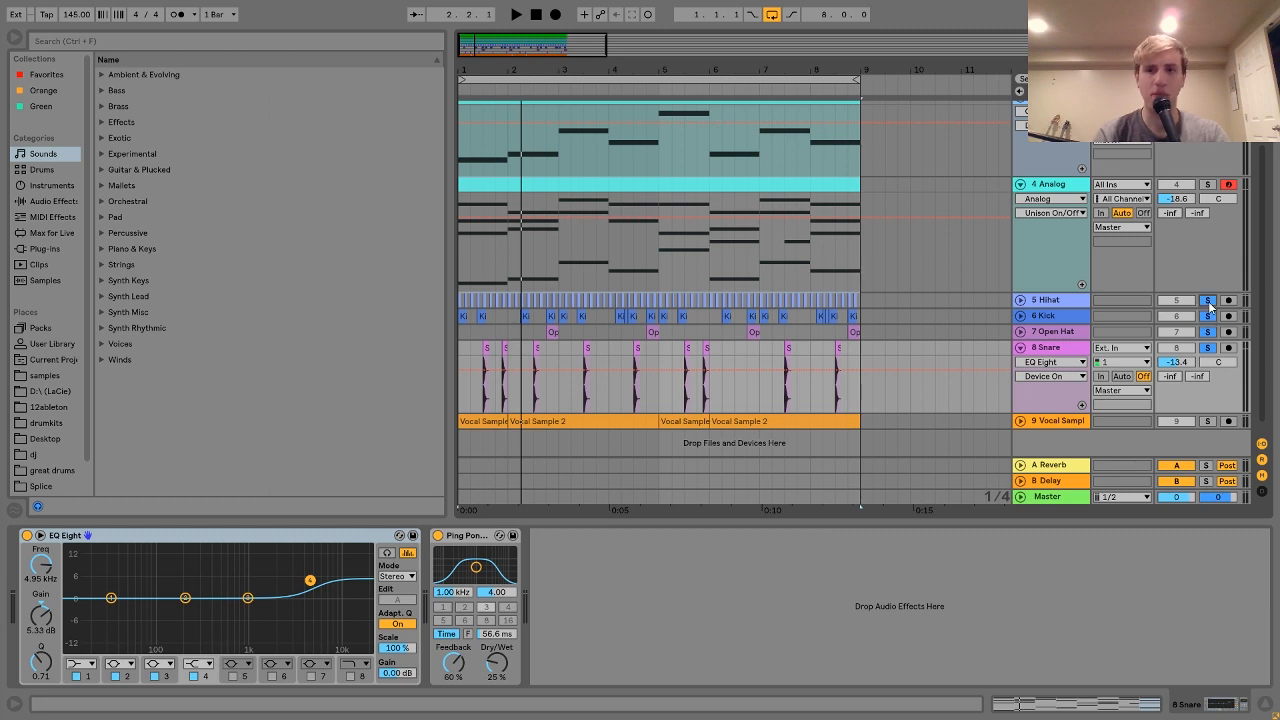
pyautogui.click(1045, 300)
pyautogui.click(462, 338)
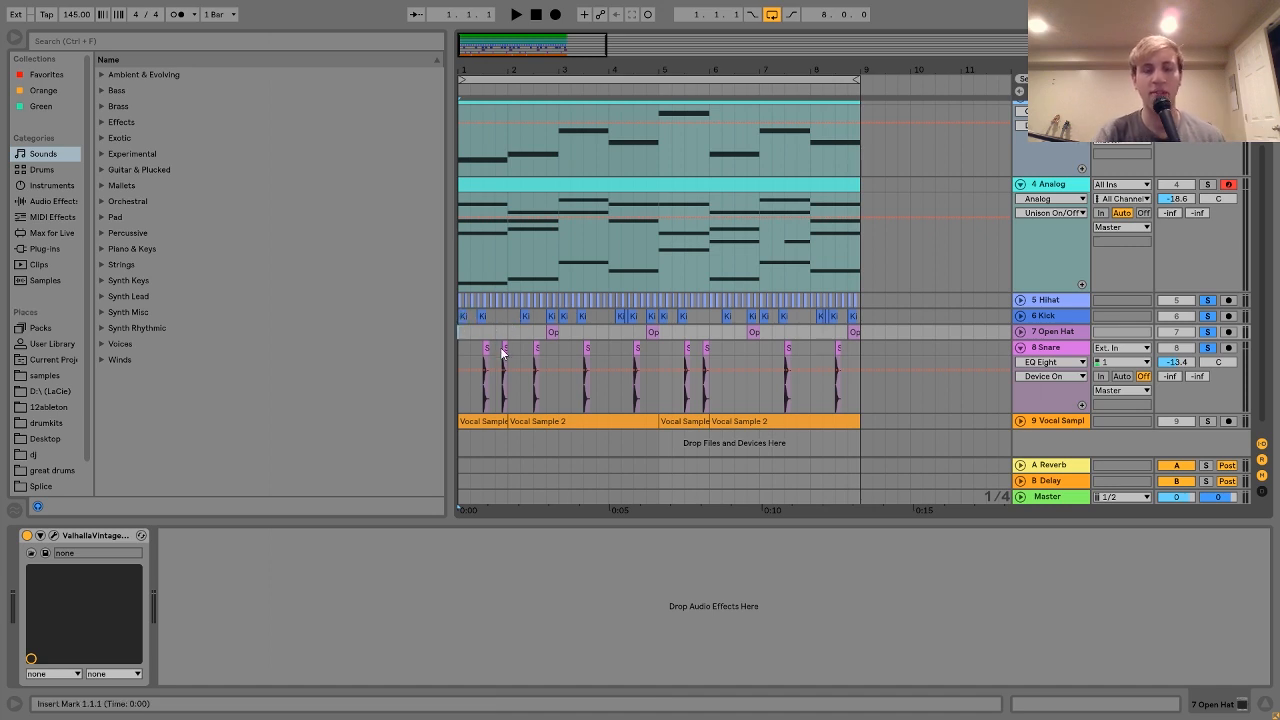
# Step: Play the soloed drums from the start, then from bar 5, and select the 8 Snare track
pyautogui.press('space')
pyautogui.press('space')
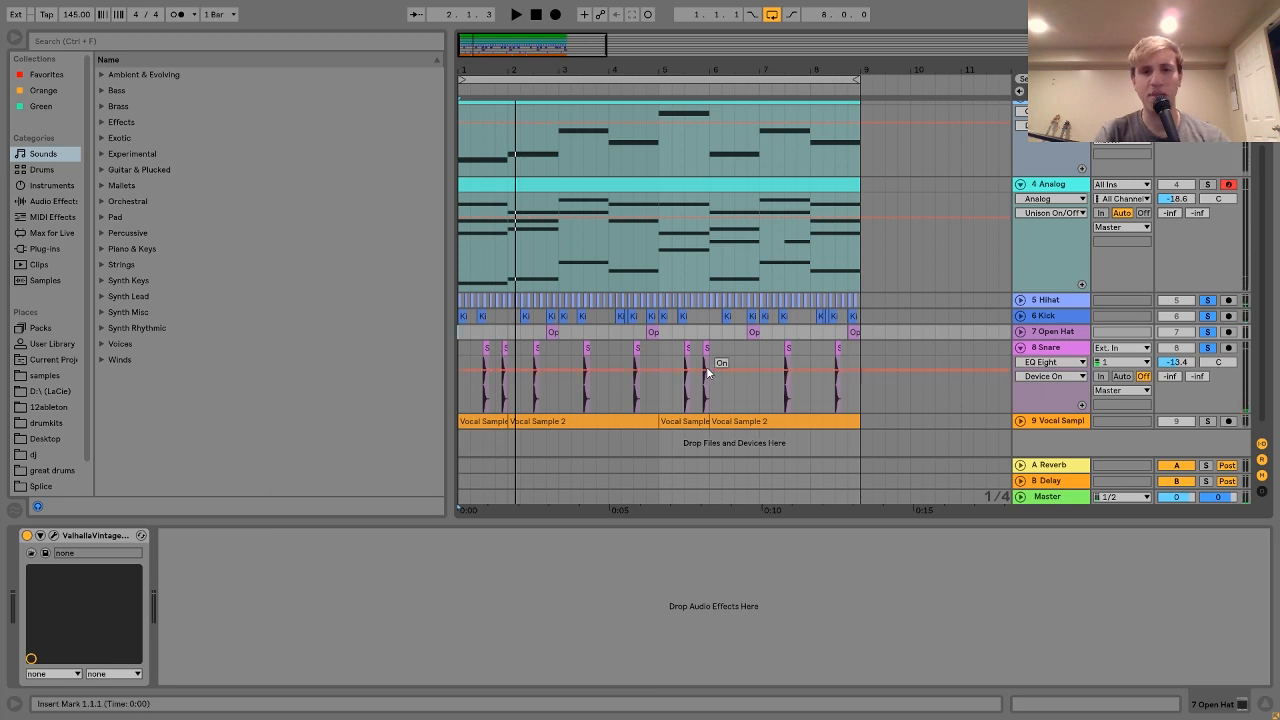
pyautogui.click(665, 335)
pyautogui.press('space')
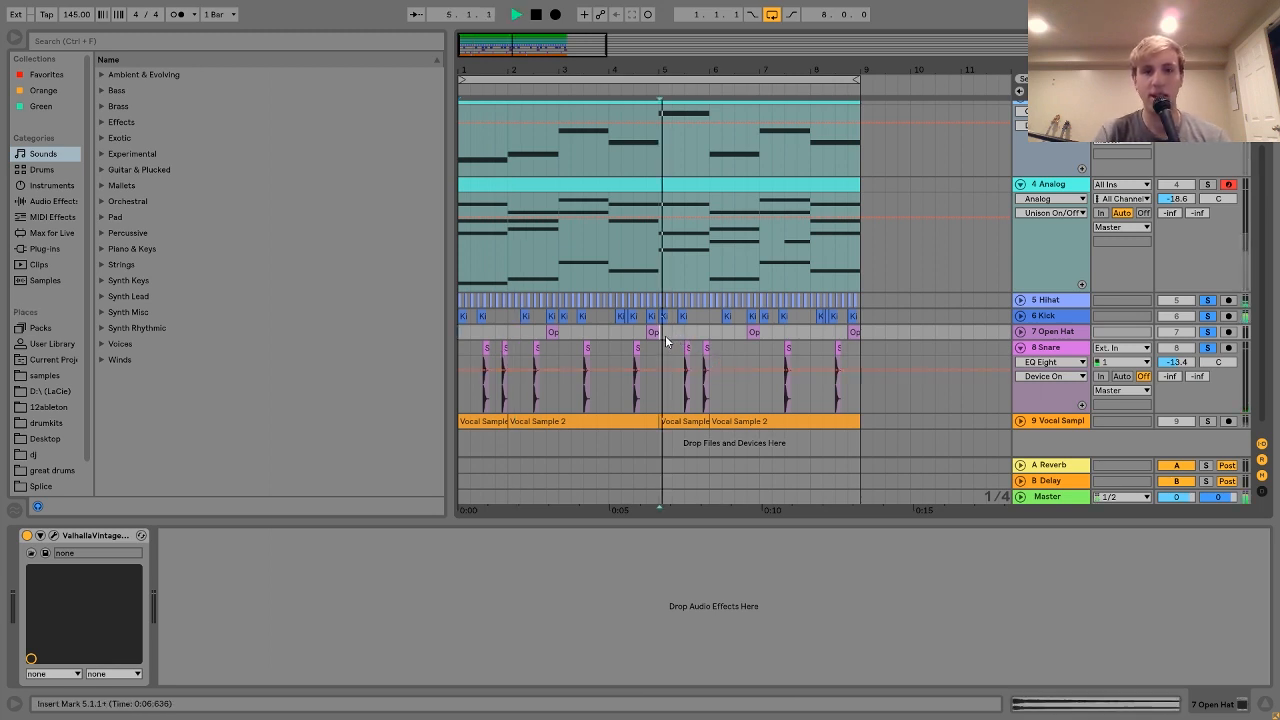
pyautogui.click(734, 353)
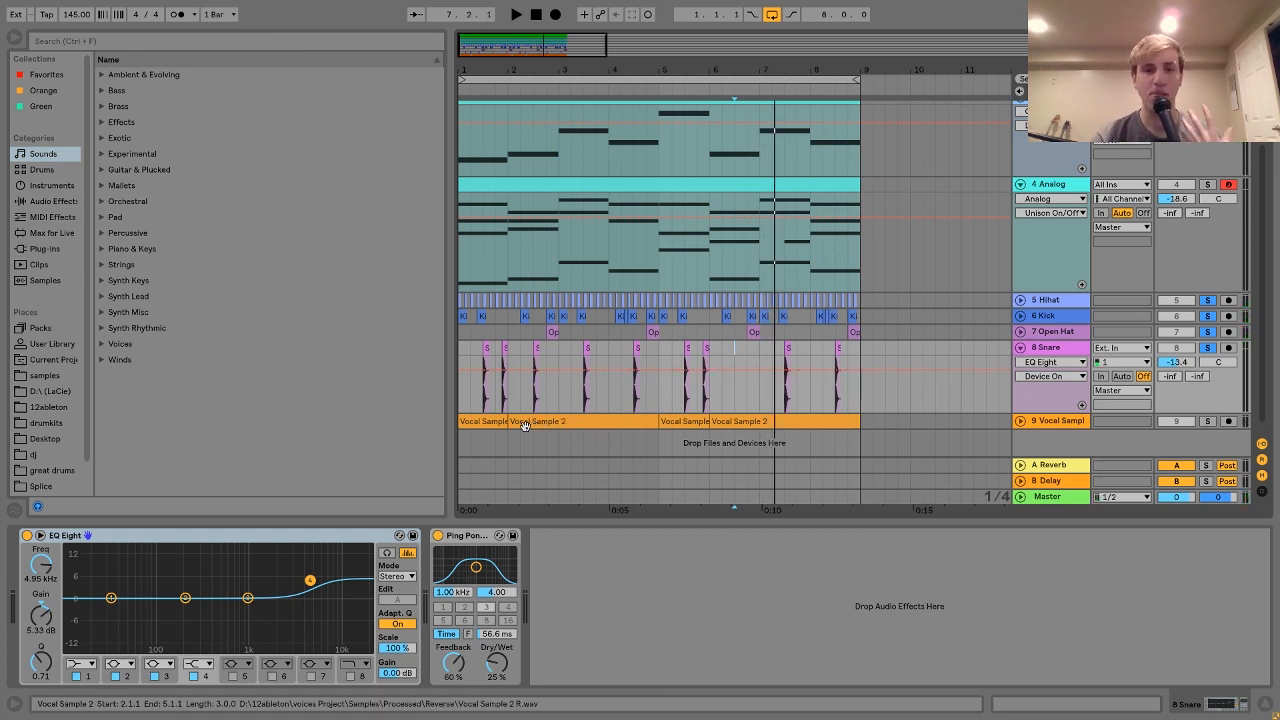
# Step: Solo and expand the 9 Vocal Sample track, then play and stop it
pyautogui.click(490, 423)
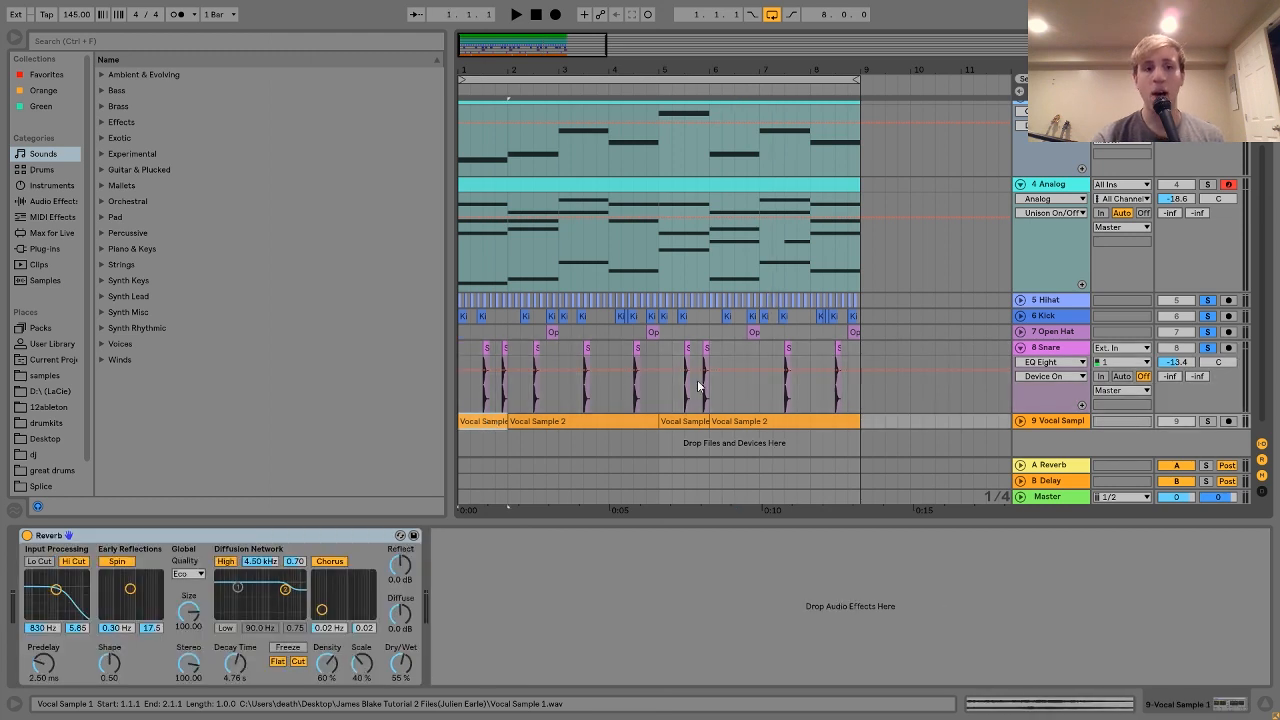
pyautogui.click(1207, 420)
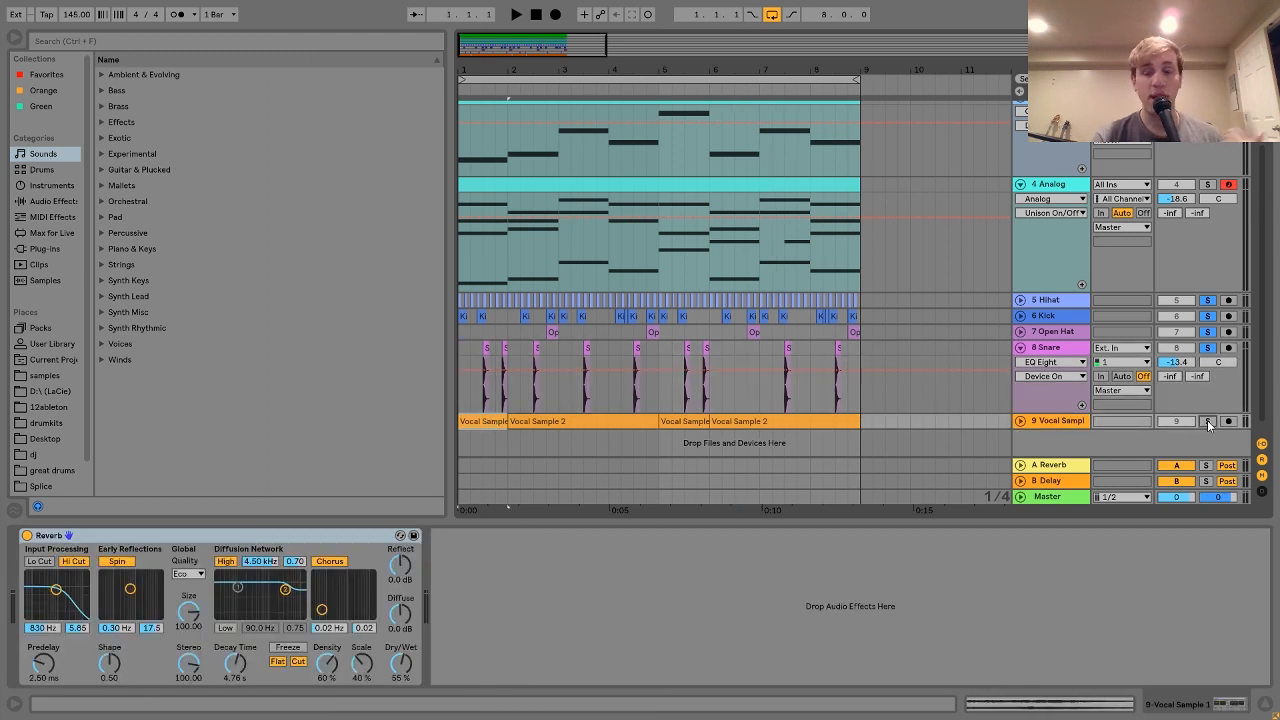
pyautogui.click(1020, 421)
pyautogui.press('space')
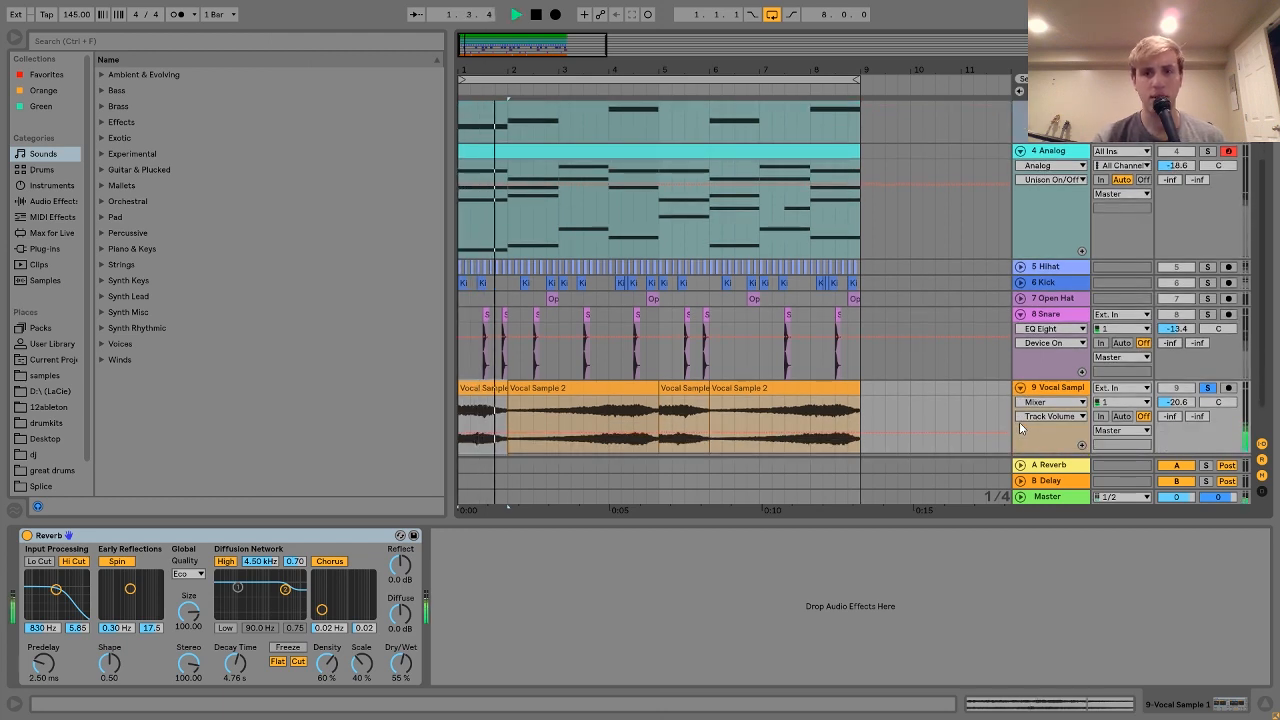
pyautogui.press('space')
# Step: Raise the Vocal Sample track volume from -20.6 dB to -9.1 dB and listen again
pyautogui.moveTo(1173, 404); pyautogui.dragTo(1177, 392)
pyautogui.press('space')
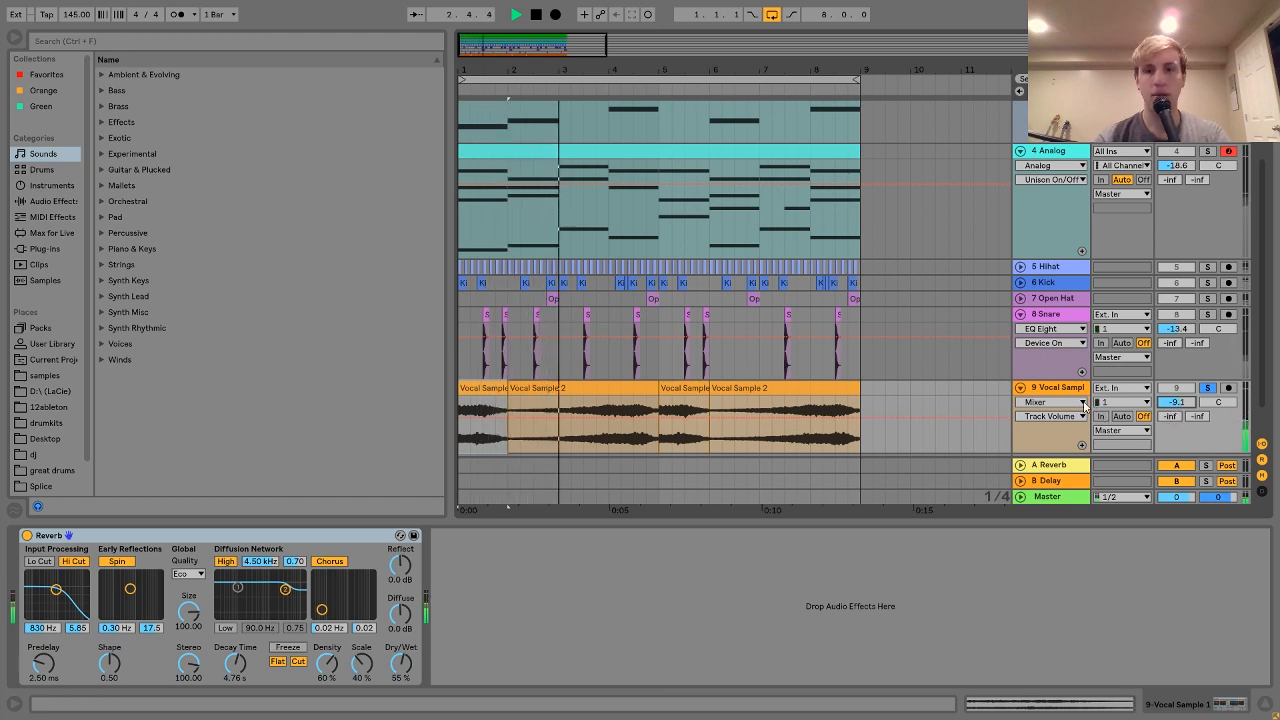
pyautogui.click(1066, 392)
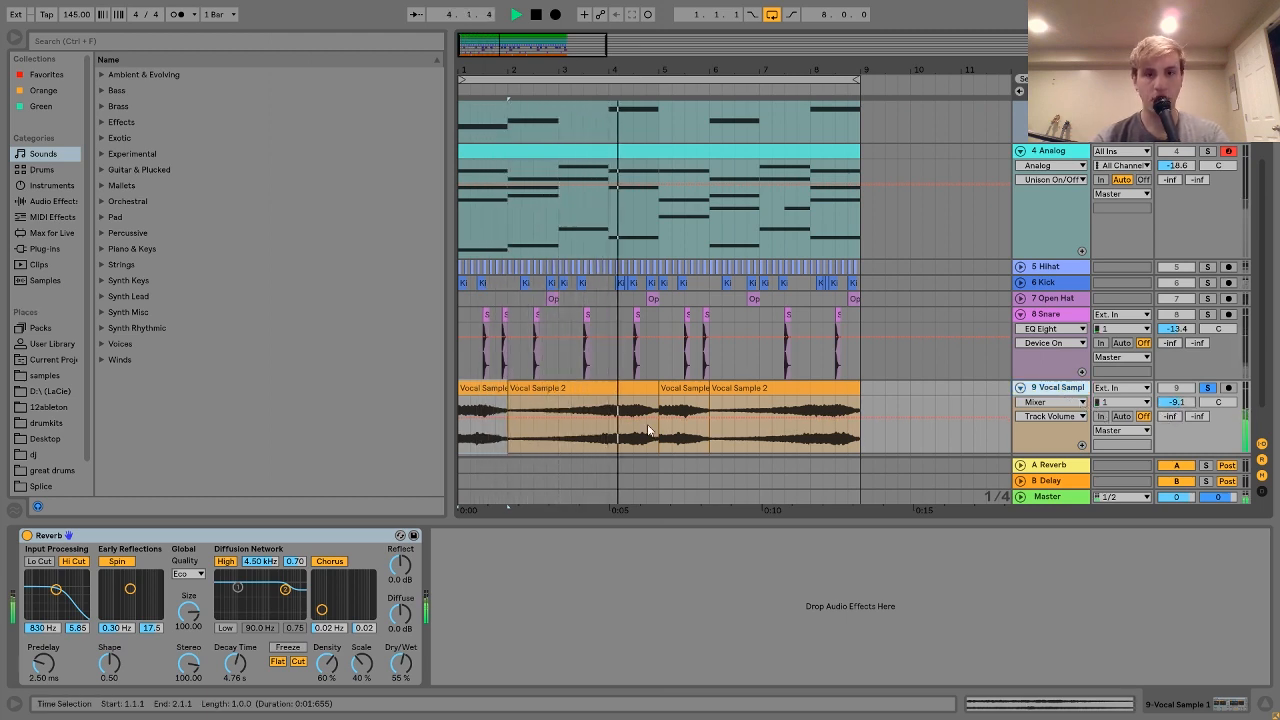
pyautogui.press('space')
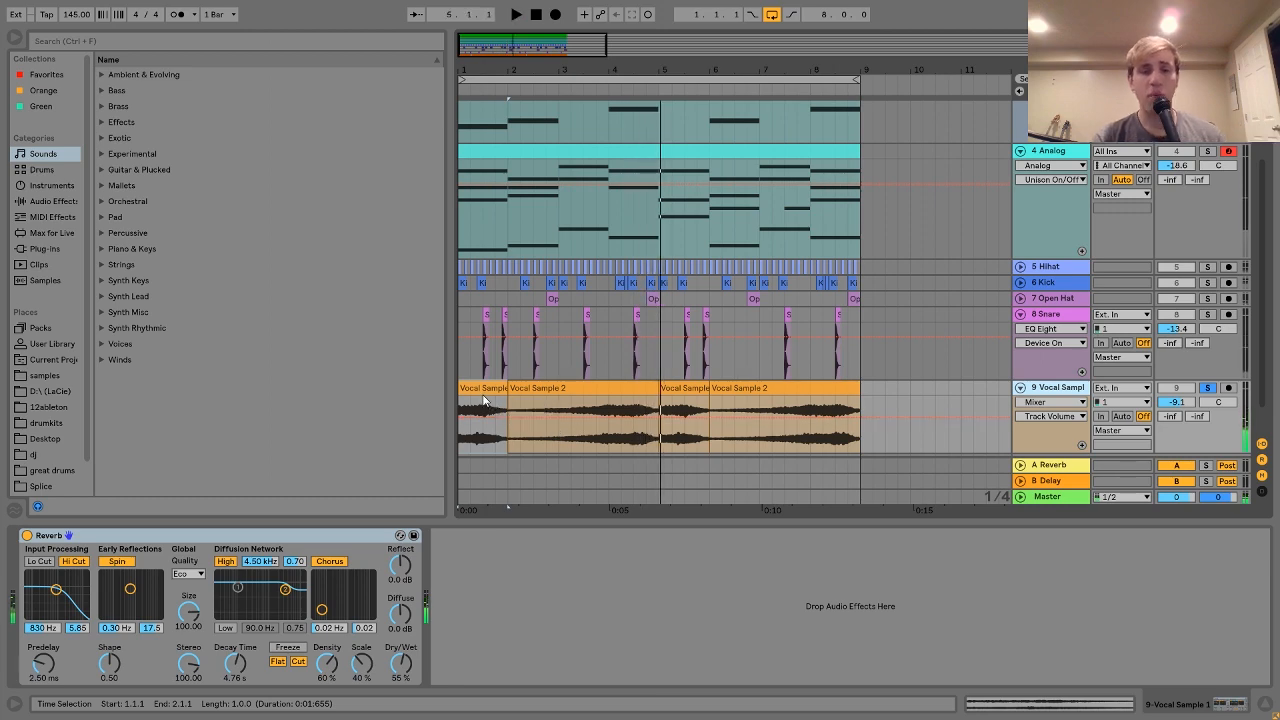
# Step: Locate the vocal clip's source in the browser and select Vocal Sample 2.wav
pyautogui.rightClick(483, 393)
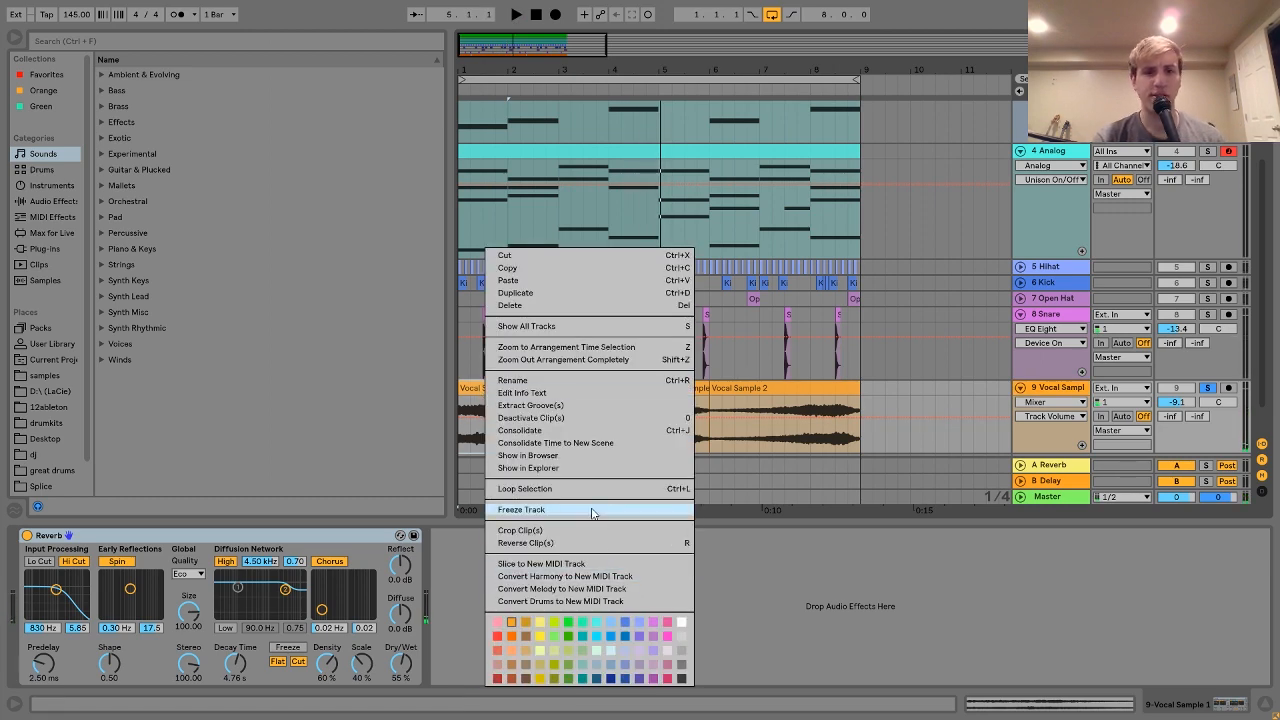
pyautogui.click(537, 457)
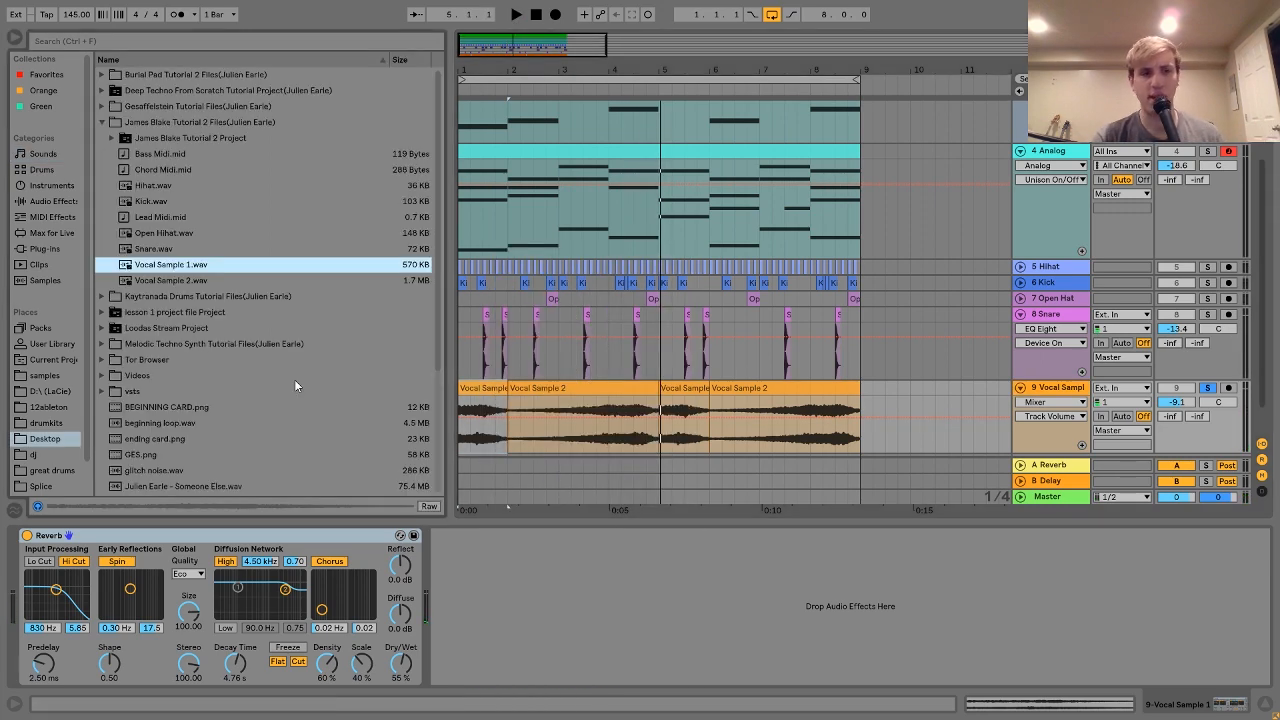
pyautogui.click(169, 274)
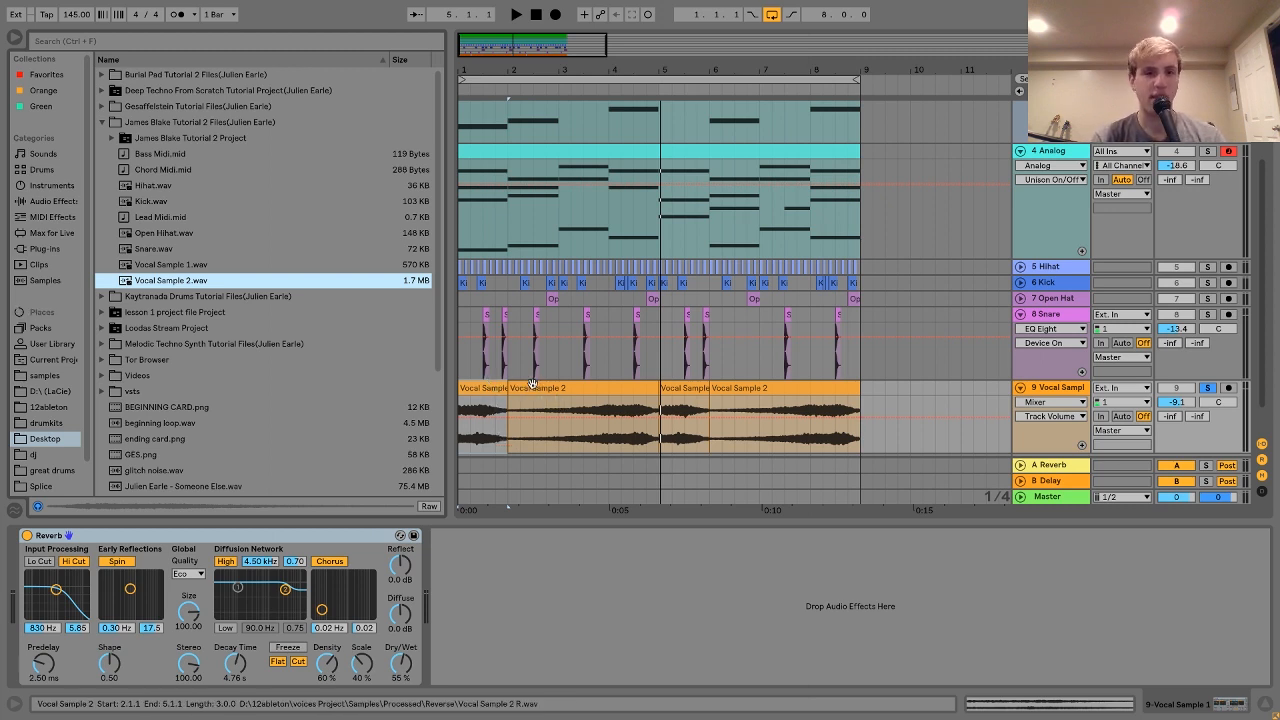
# Step: Replace the old clip with Vocal Sample 2.wav at bar 2, warped at 145 BPM
pyautogui.press('Delete')
pyautogui.moveTo(271, 318); pyautogui.dragTo(511, 402)
pyautogui.doubleClick(568, 386)
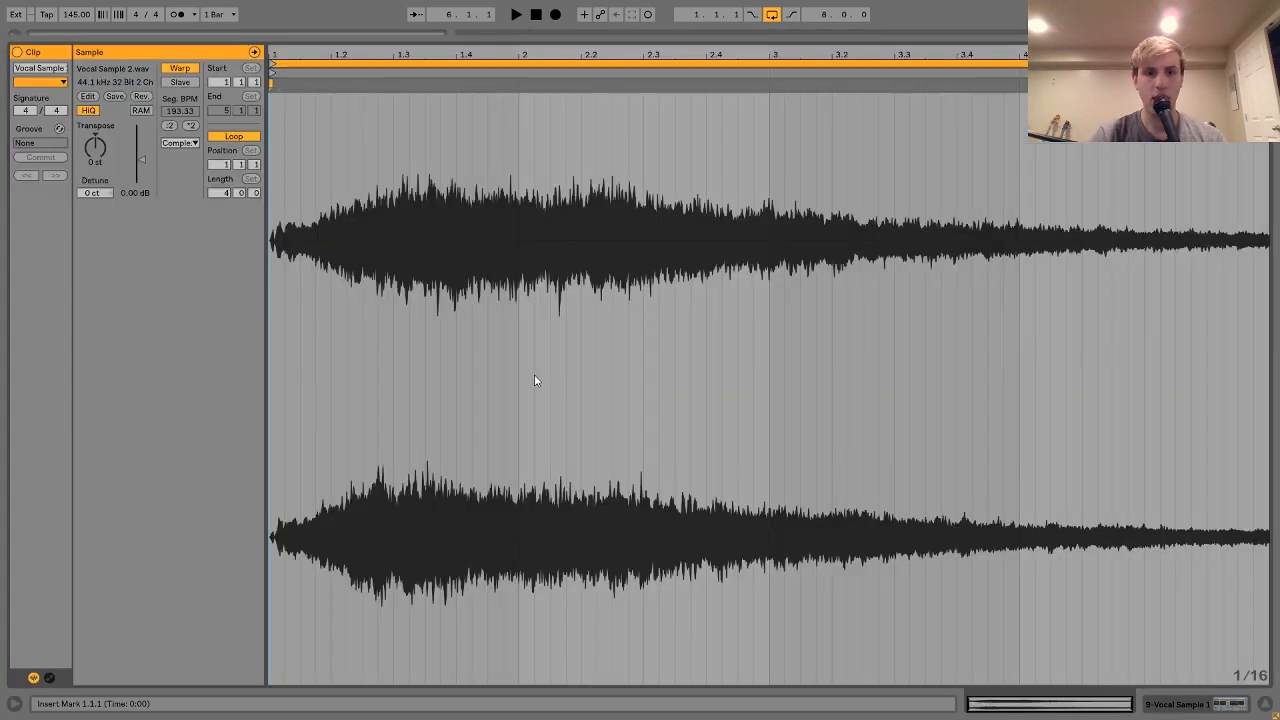
pyautogui.click(181, 67)
pyautogui.click(183, 66)
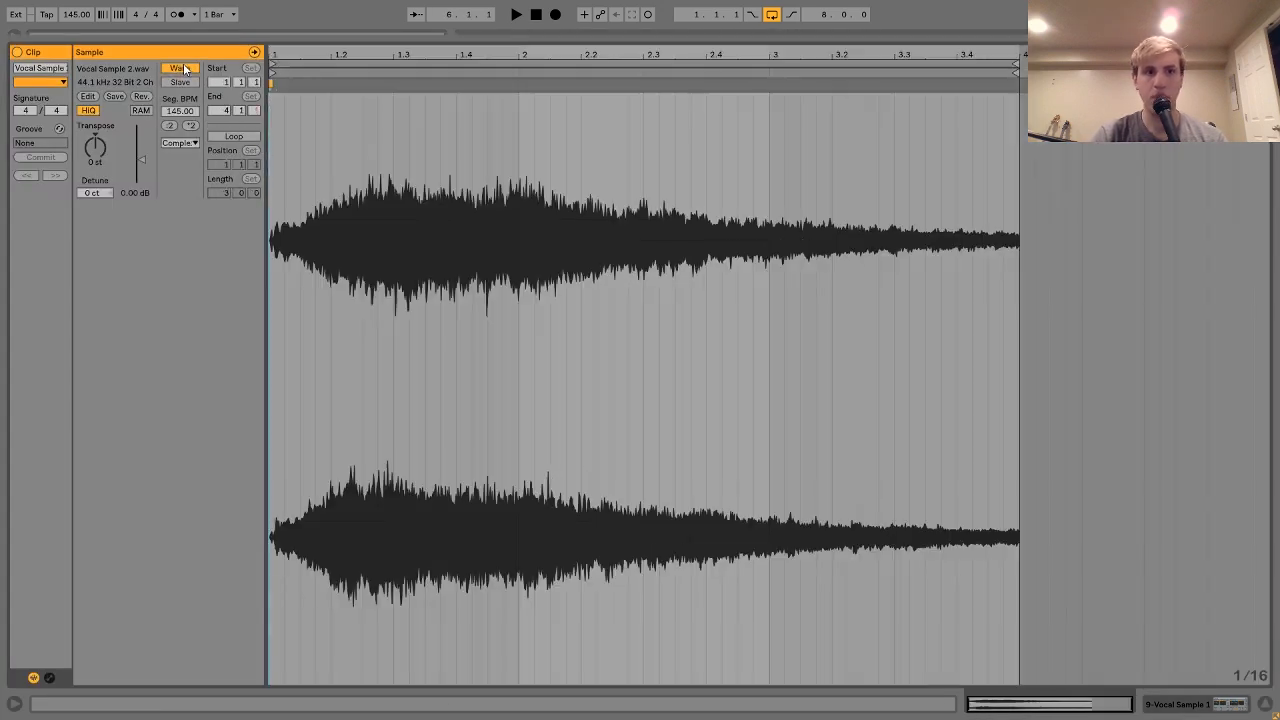
pyautogui.click(1158, 705)
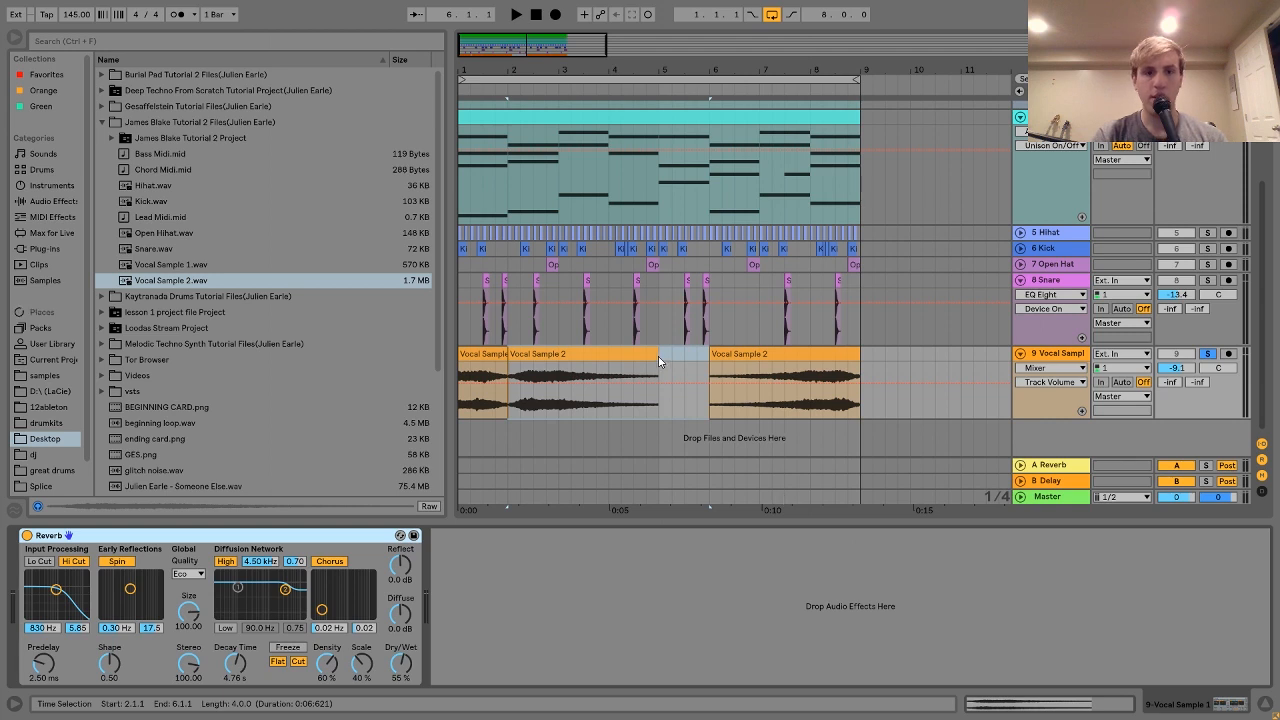
# Step: Reverse the new Vocal Sample 2 clip and duplicate bars 1–5 into bars 5–9 with Ctrl+D
pyautogui.click(553, 357)
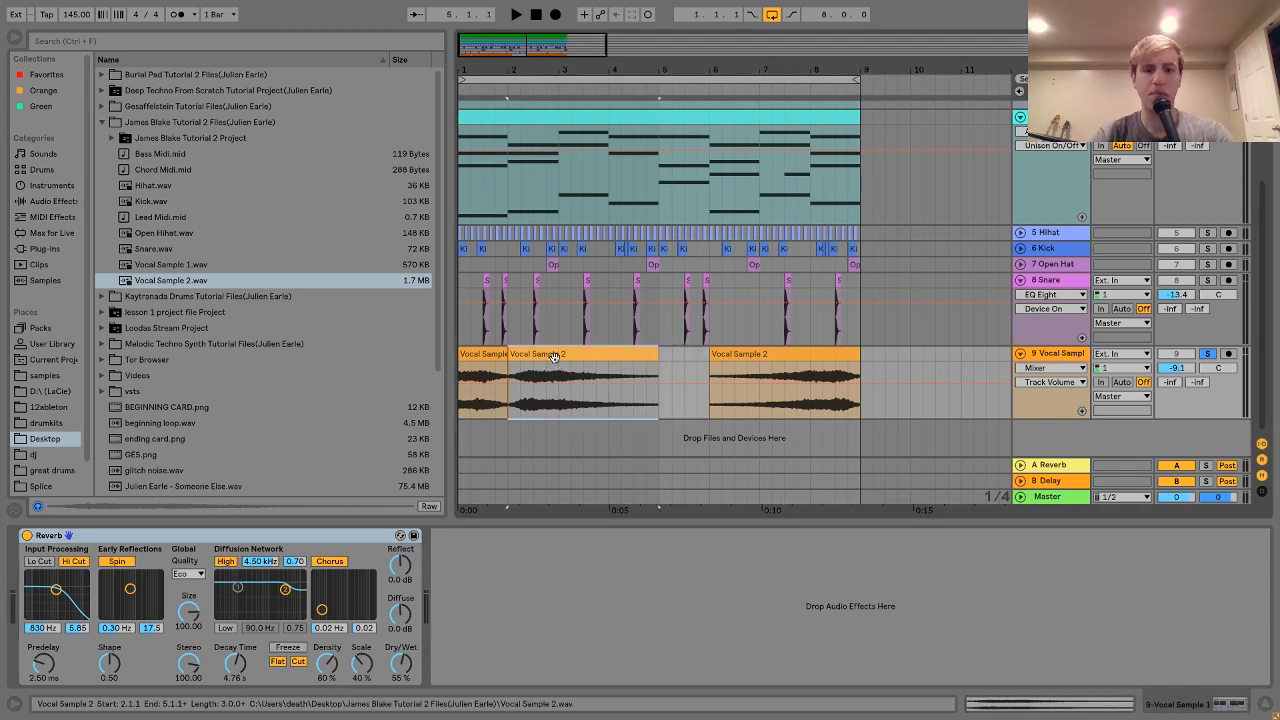
pyautogui.press('r')
pyautogui.moveTo(660, 354); pyautogui.dragTo(451, 361)
pyautogui.hotkey('ctrl', 'd')
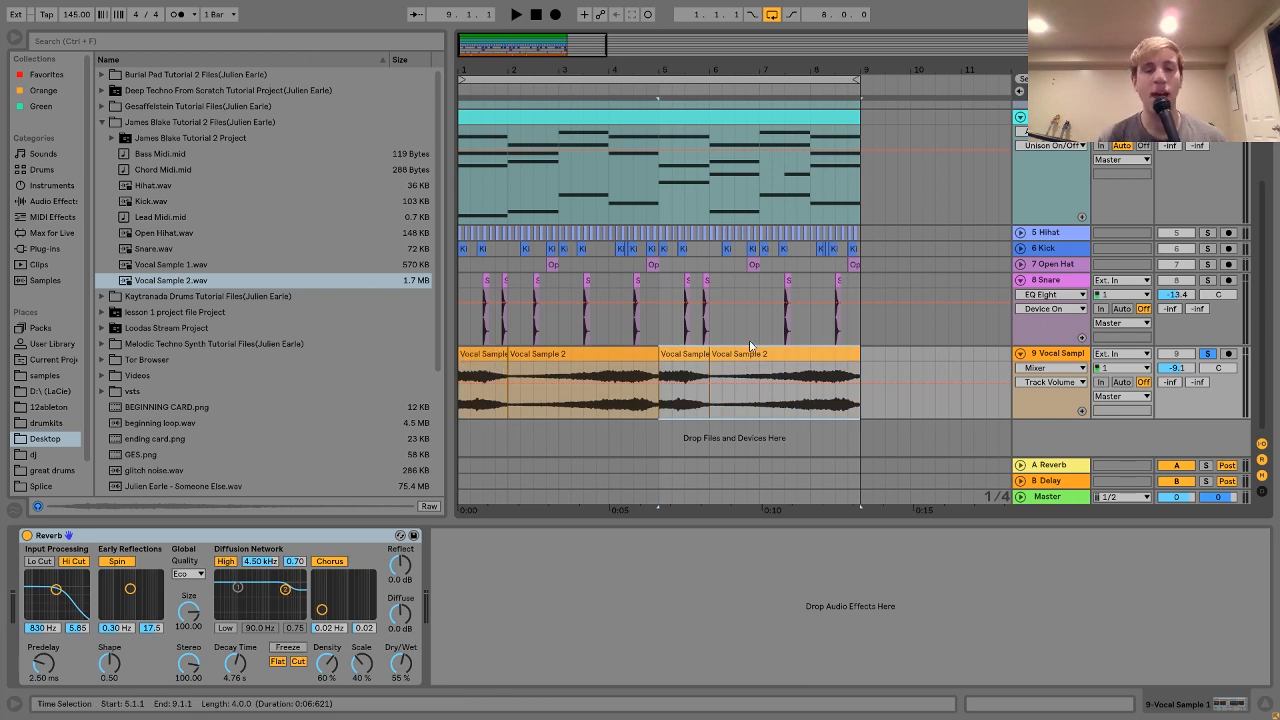
# Step: Play the beat from bar 3, then select the first Vocal Sample clip
pyautogui.click(561, 340)
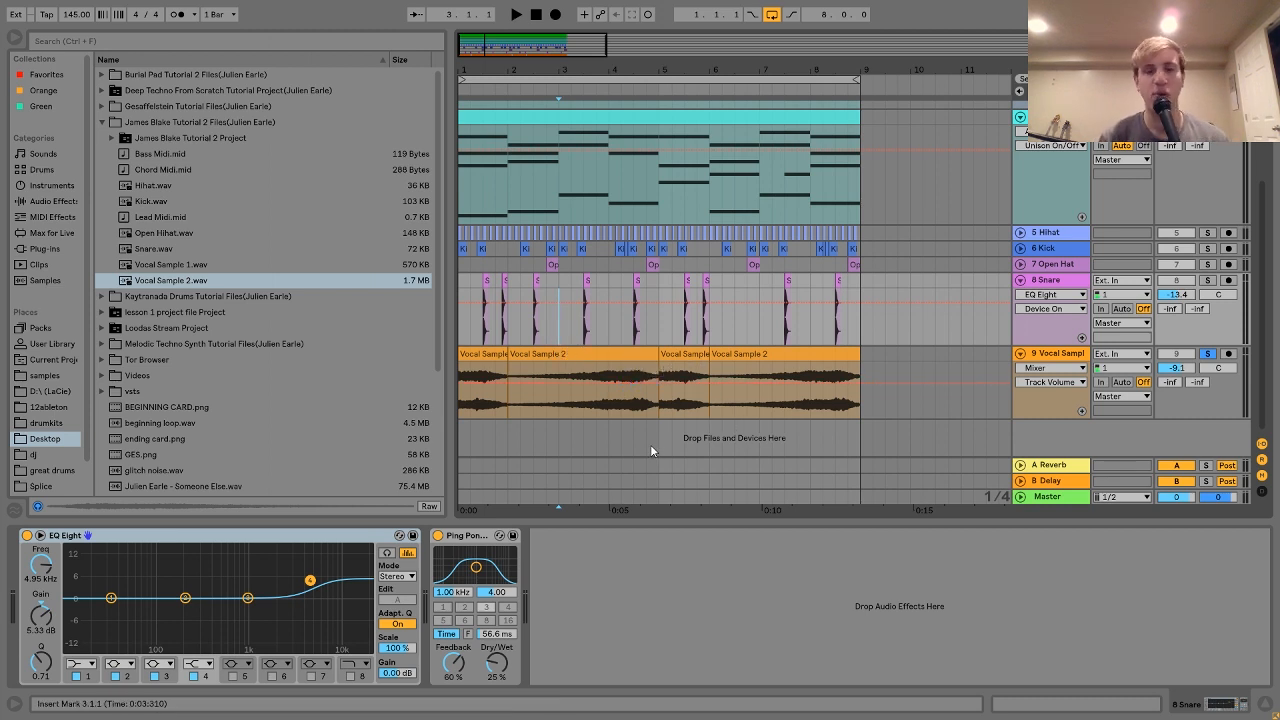
pyautogui.press('space')
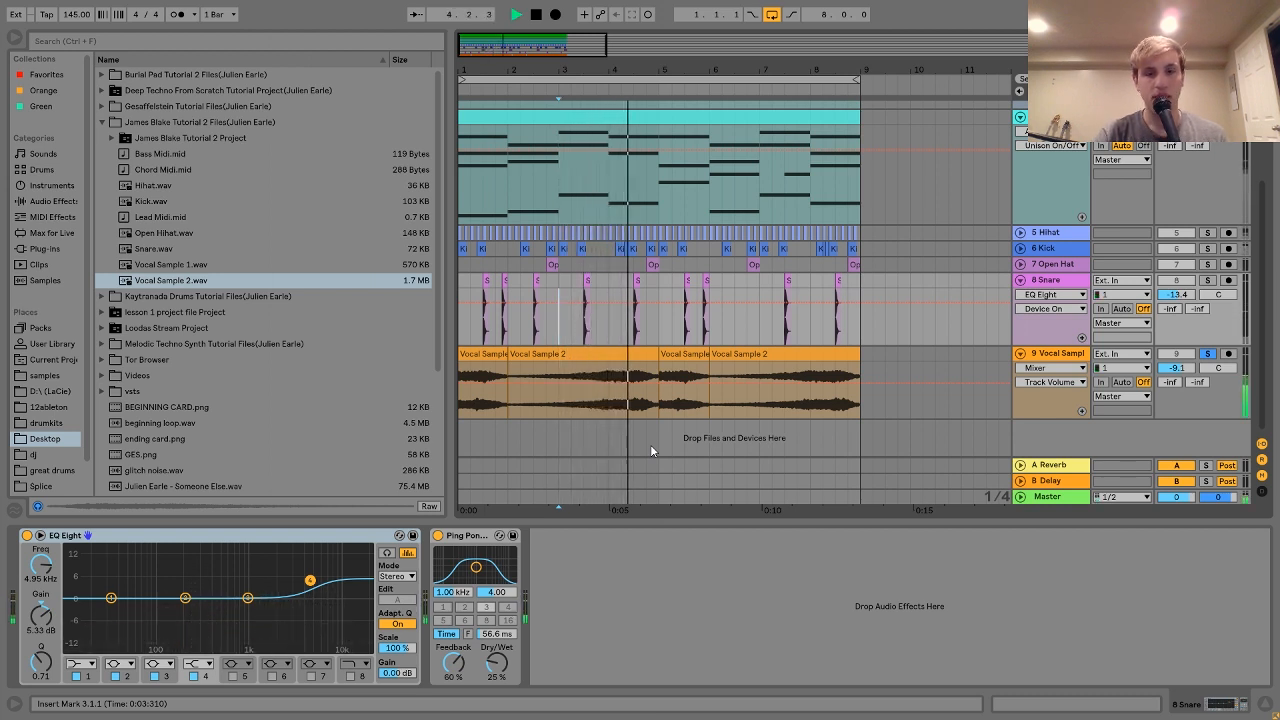
pyautogui.press('space')
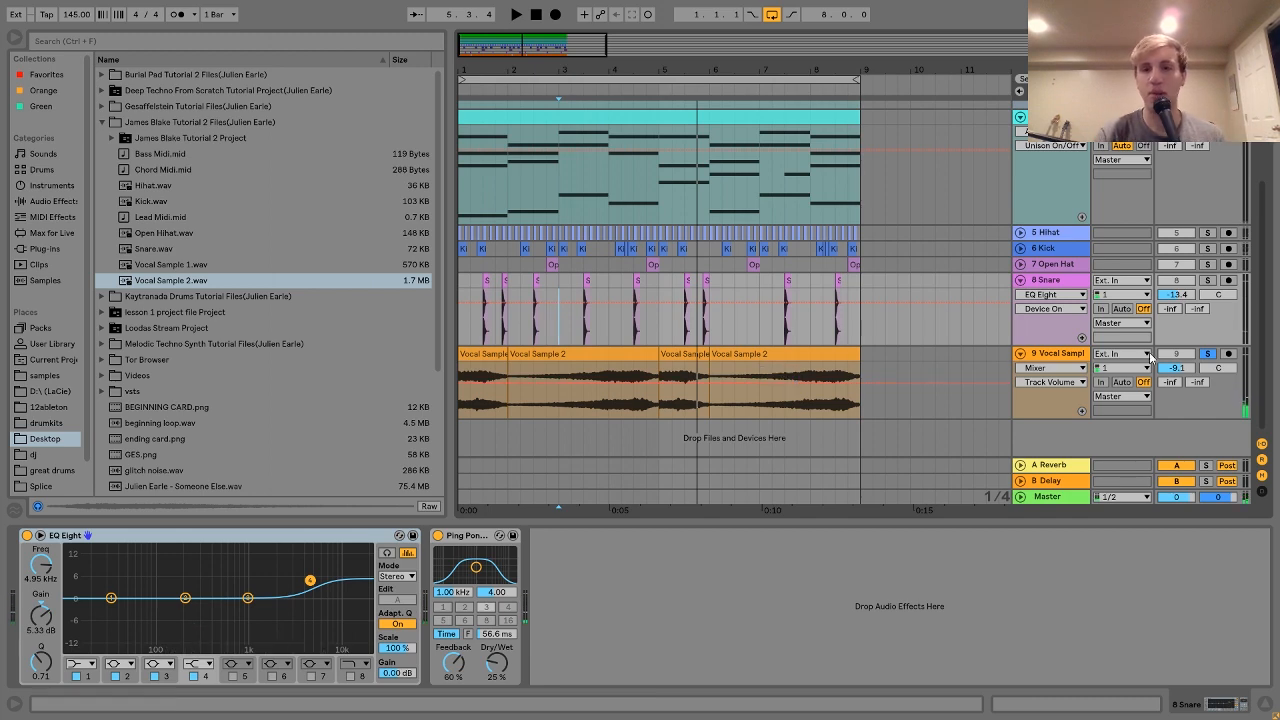
pyautogui.scroll(3, 984, 365)
pyautogui.scroll(-3, 984, 371)
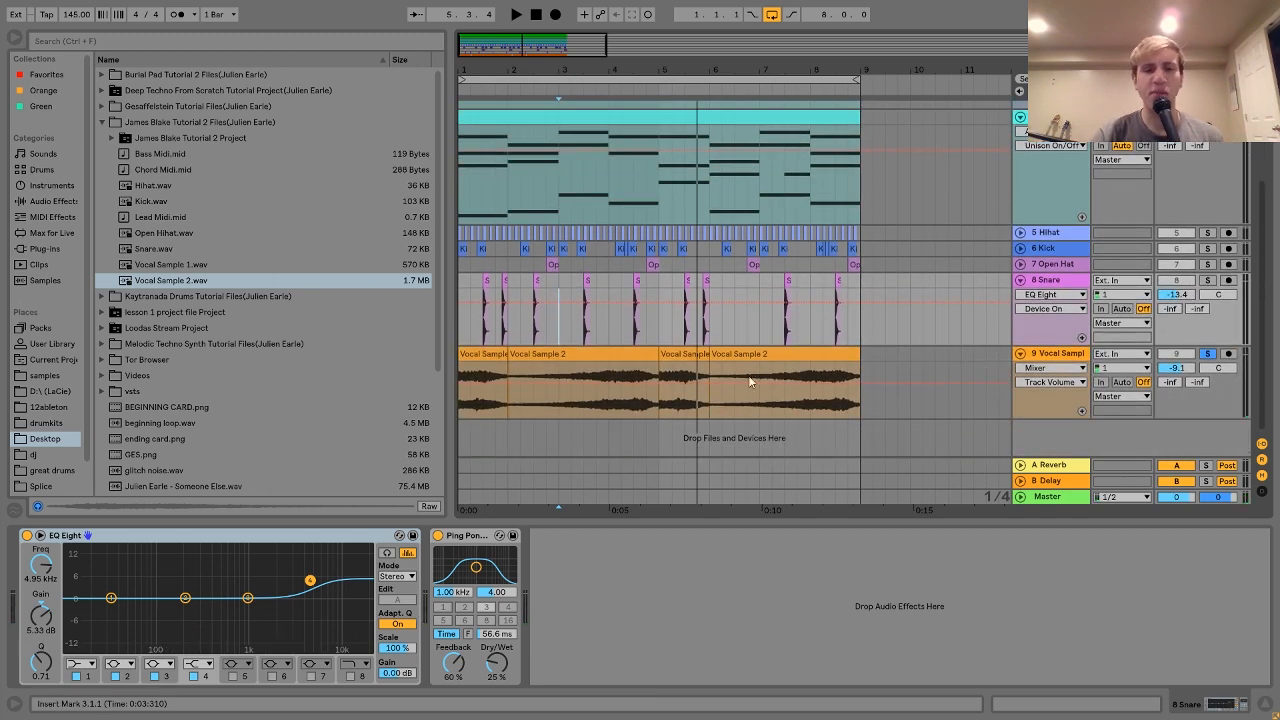
pyautogui.click(464, 355)
pyautogui.scroll(2, 464, 356)
pyautogui.scroll(1, 464, 355)
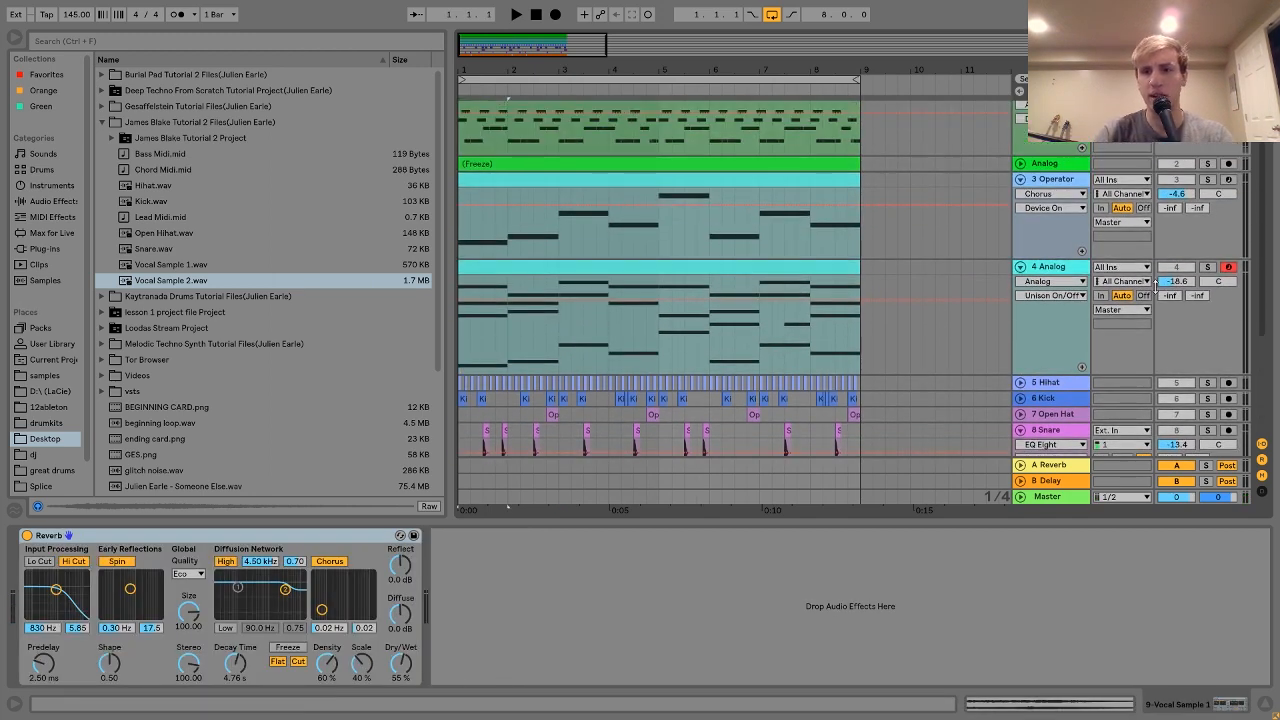
# Step: Lower the Vocal Sample track volume to -16.8 dB while listening
pyautogui.scroll(-3, 1206, 267)
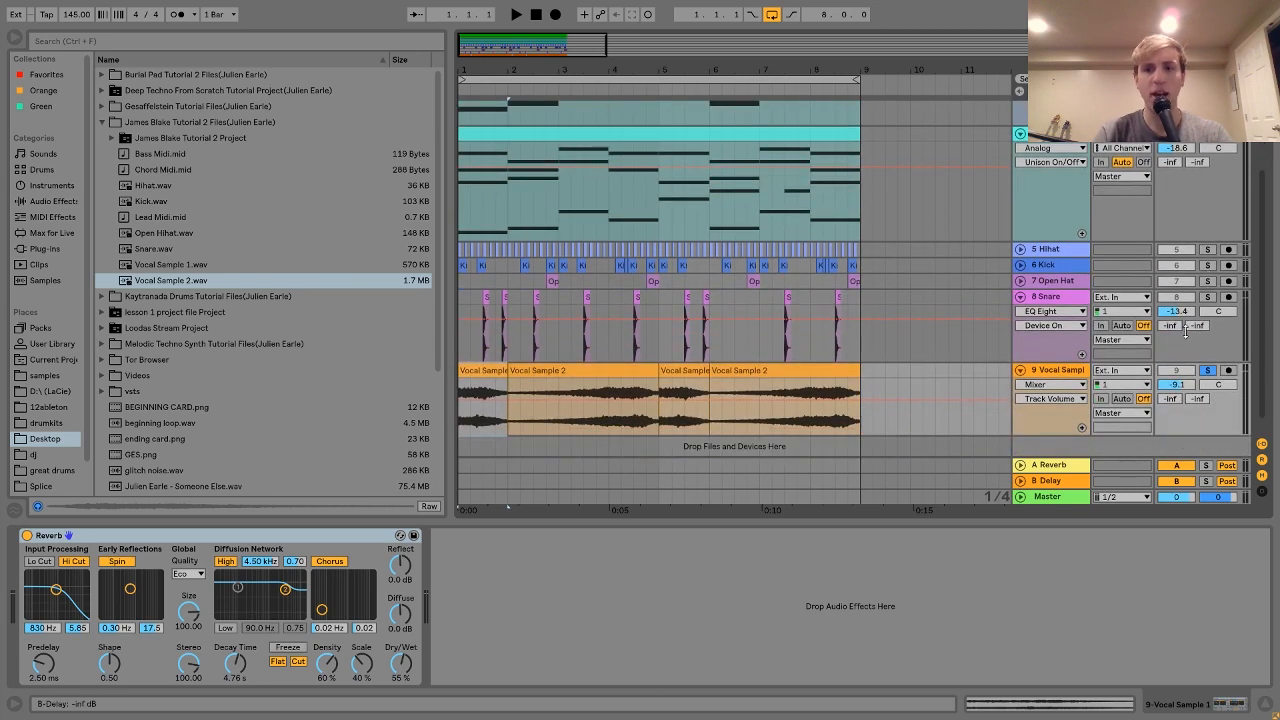
pyautogui.moveTo(1183, 378)
pyautogui.mouseDown()
pyautogui.moveTo(1160, 393)
pyautogui.moveTo(1176, 389)
pyautogui.mouseUp()
pyautogui.press('space')
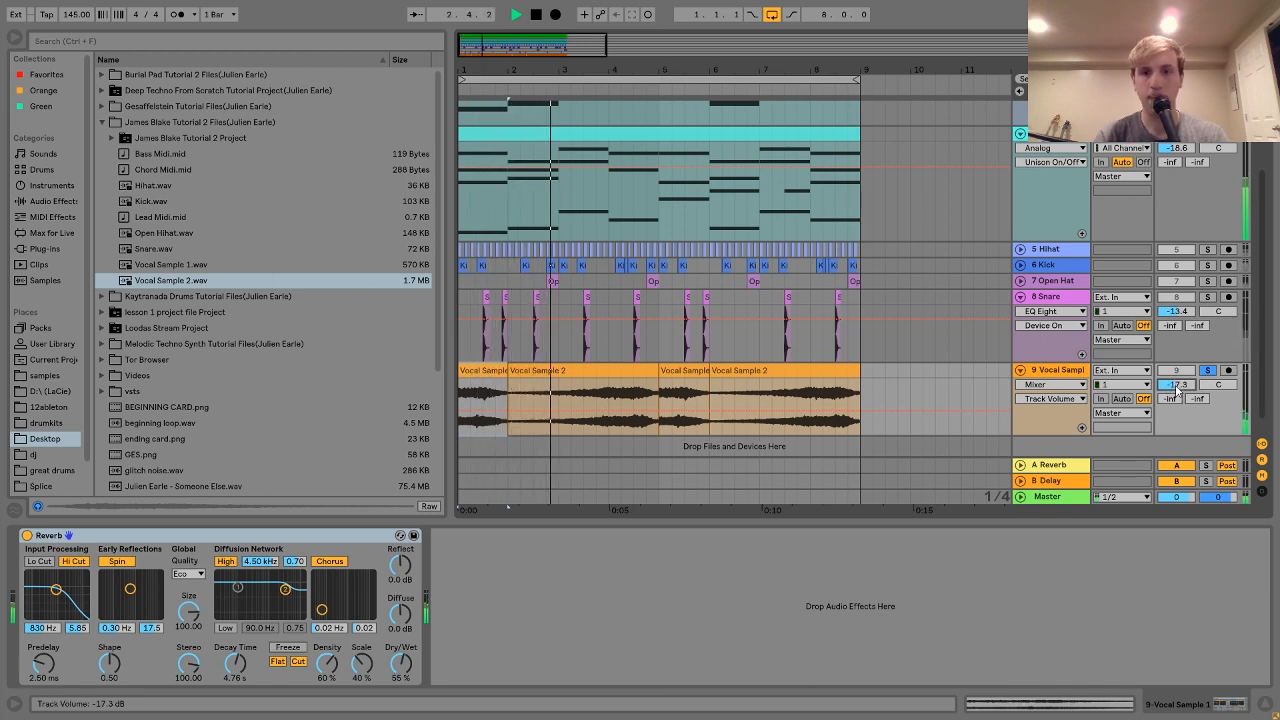
pyautogui.moveTo(1176, 389); pyautogui.dragTo(1176, 384)
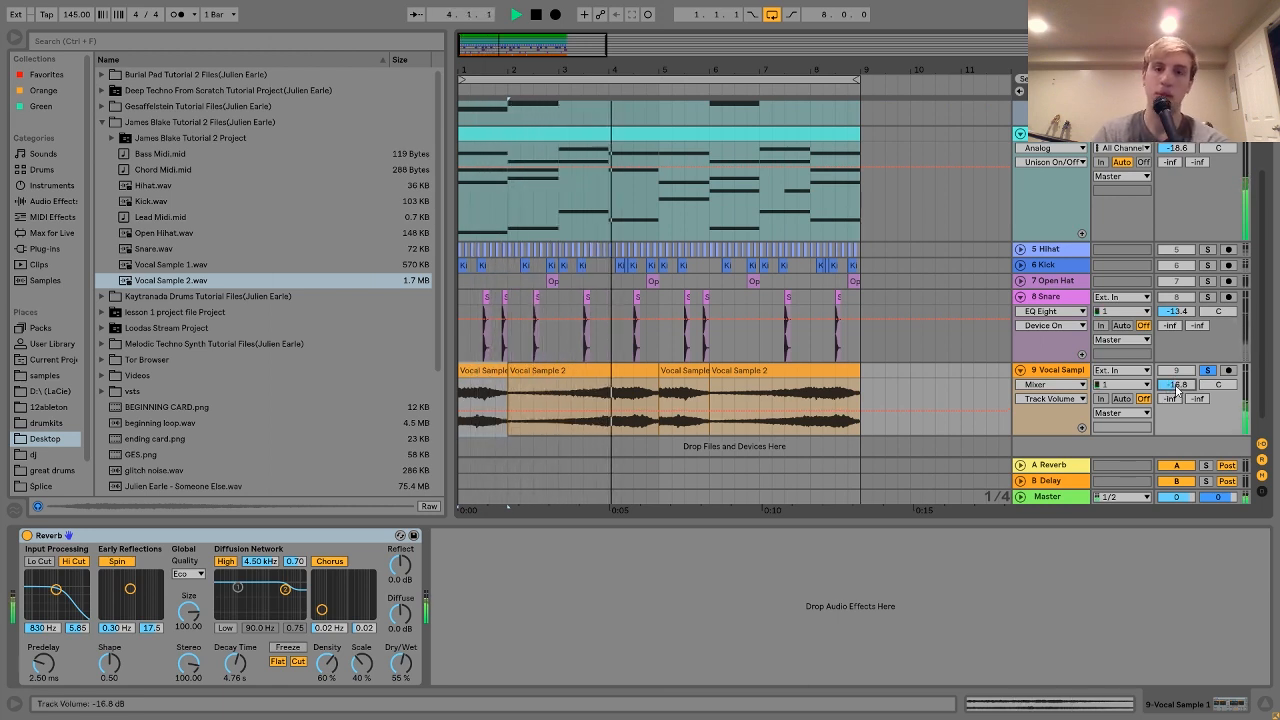
pyautogui.press('space')
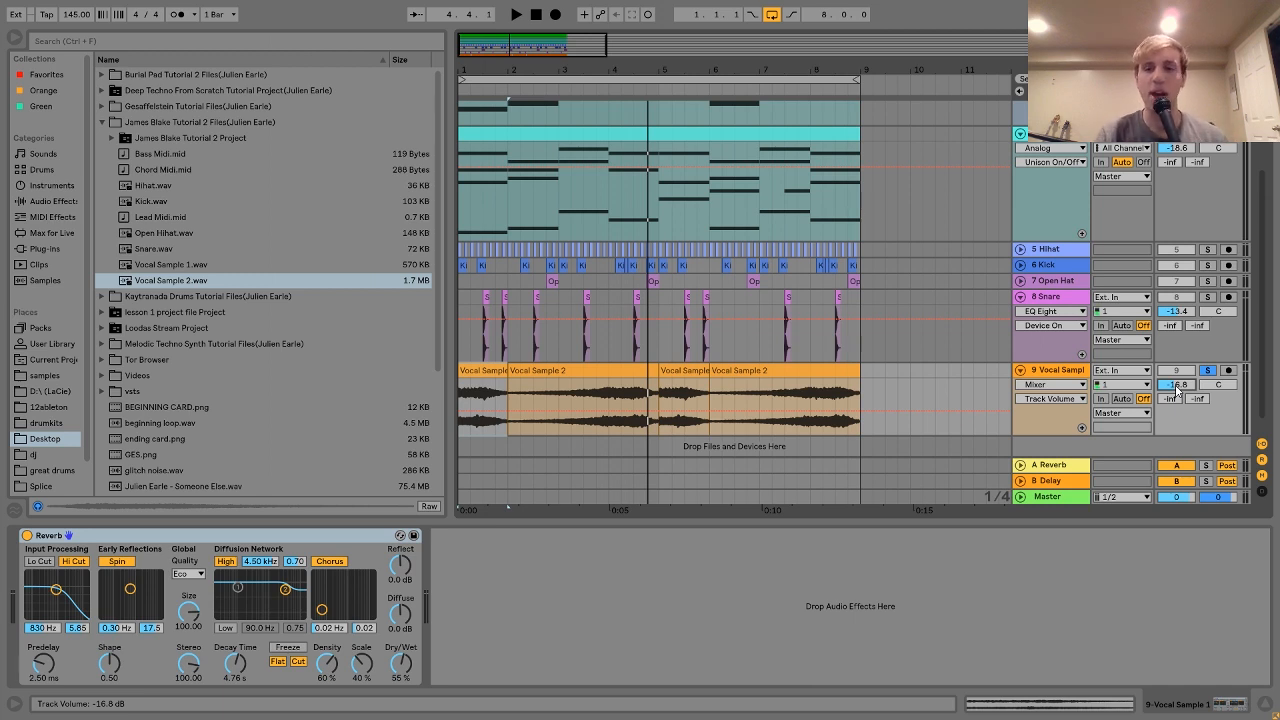
# Step: Unsolo the Vocal Sample track, re-enable its activator, and play the full mix
pyautogui.click(1180, 372)
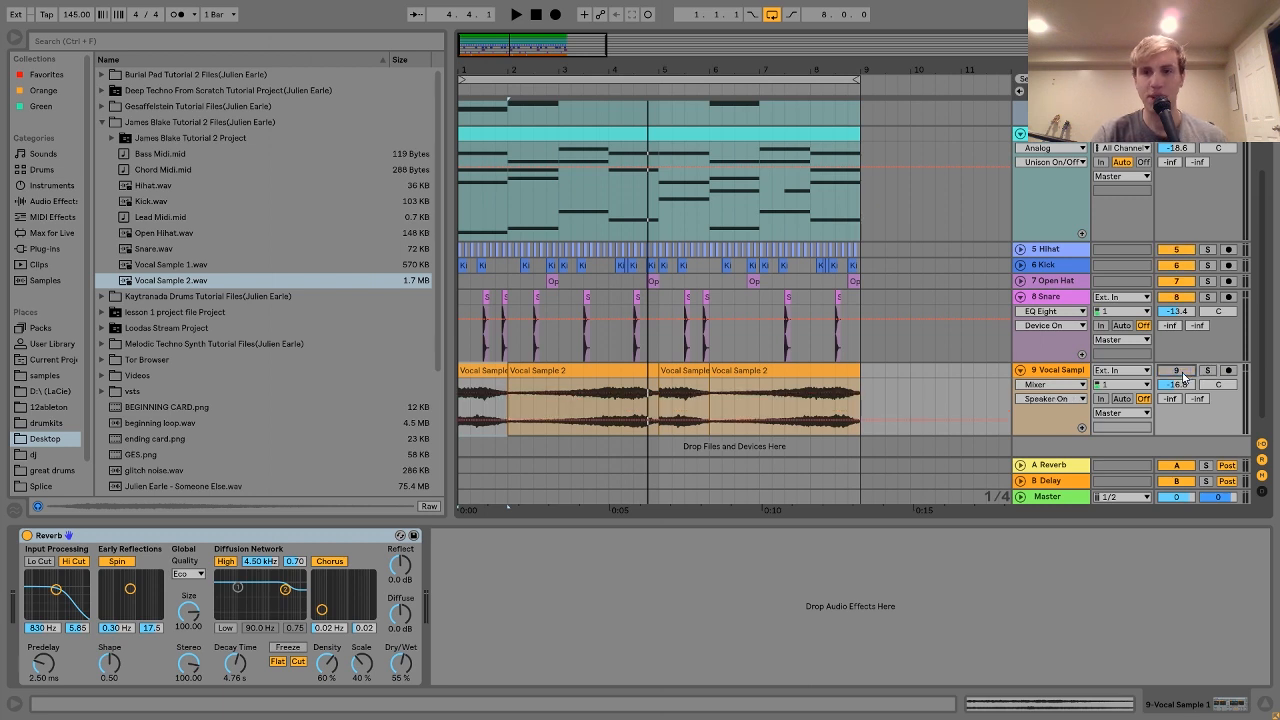
pyautogui.press('space')
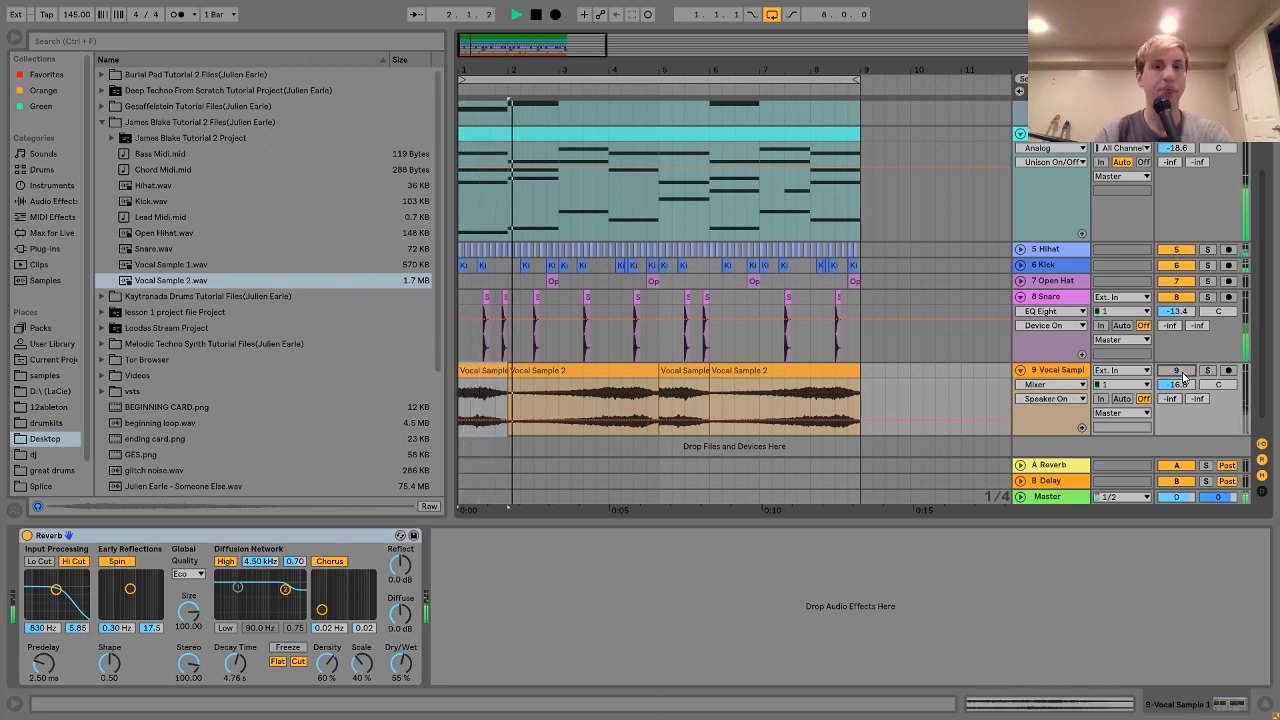
pyautogui.press('space')
pyautogui.click(1180, 372)
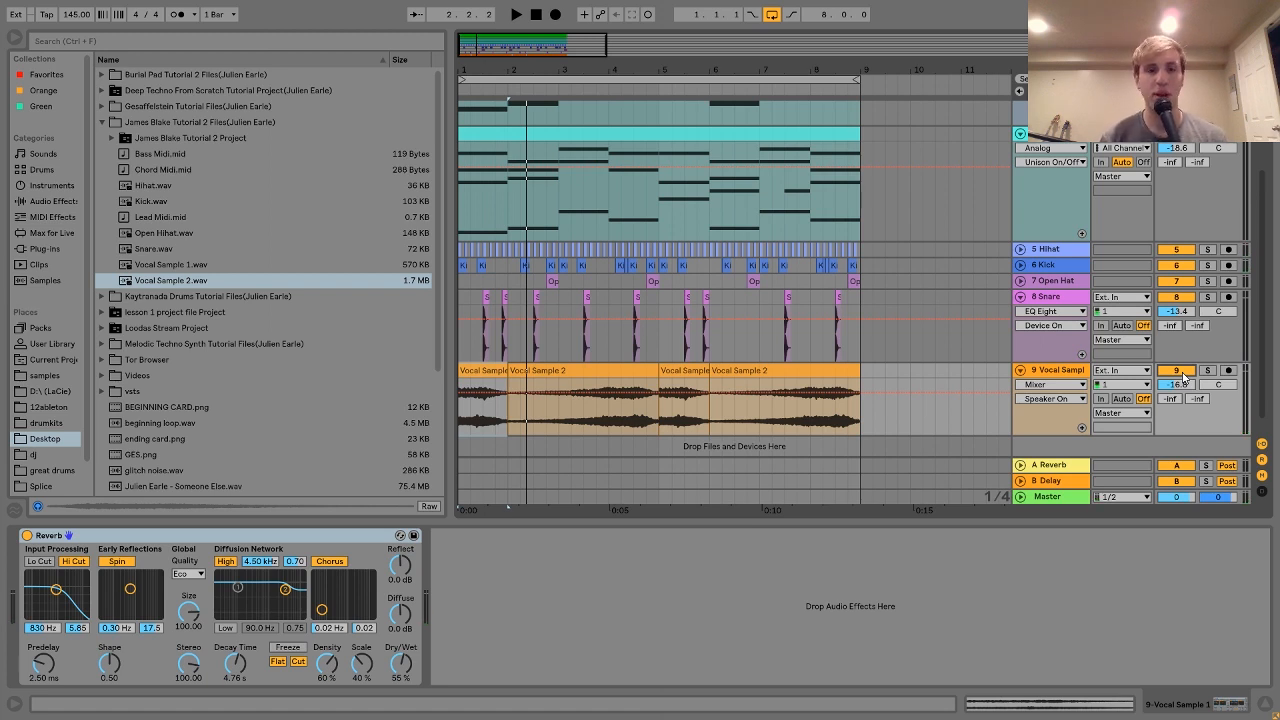
pyautogui.press('space')
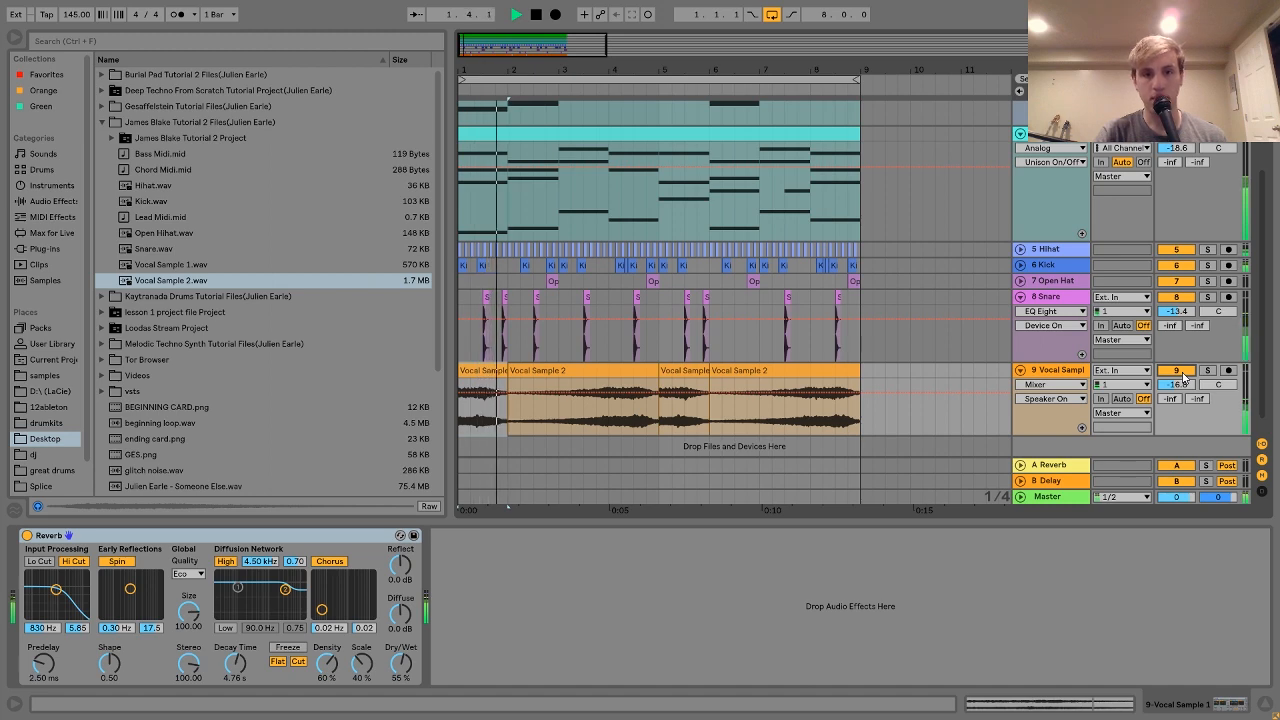
pyautogui.press('space')
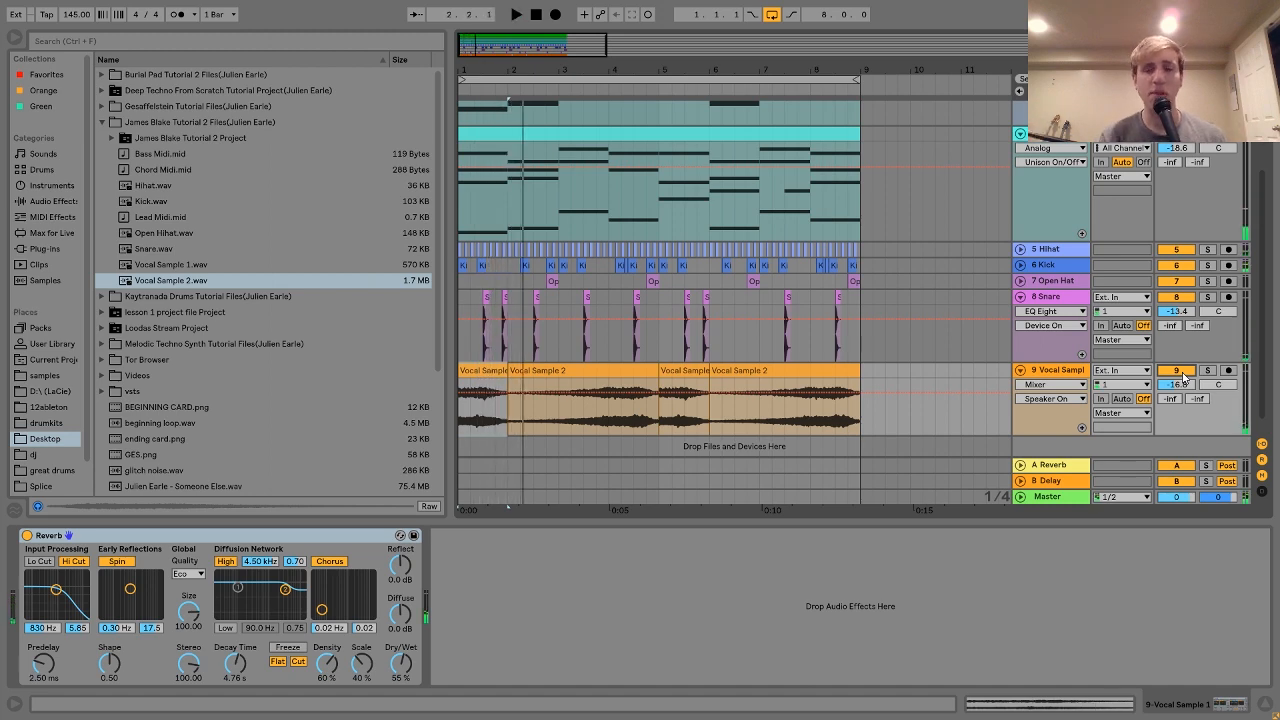
pyautogui.scroll(5, 1183, 377)
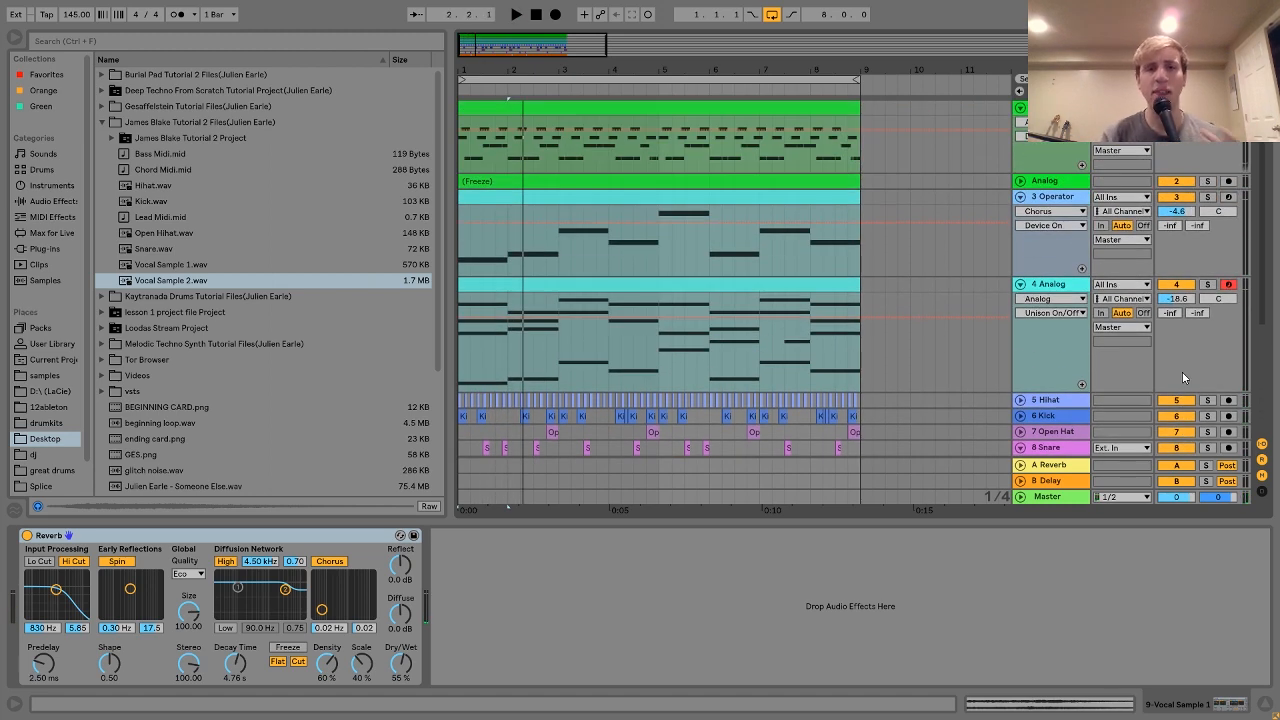
# Step: Unfold the frozen Analog track, view the Operator and Analog instruments, then show the vocal Reverb
pyautogui.click(1046, 181)
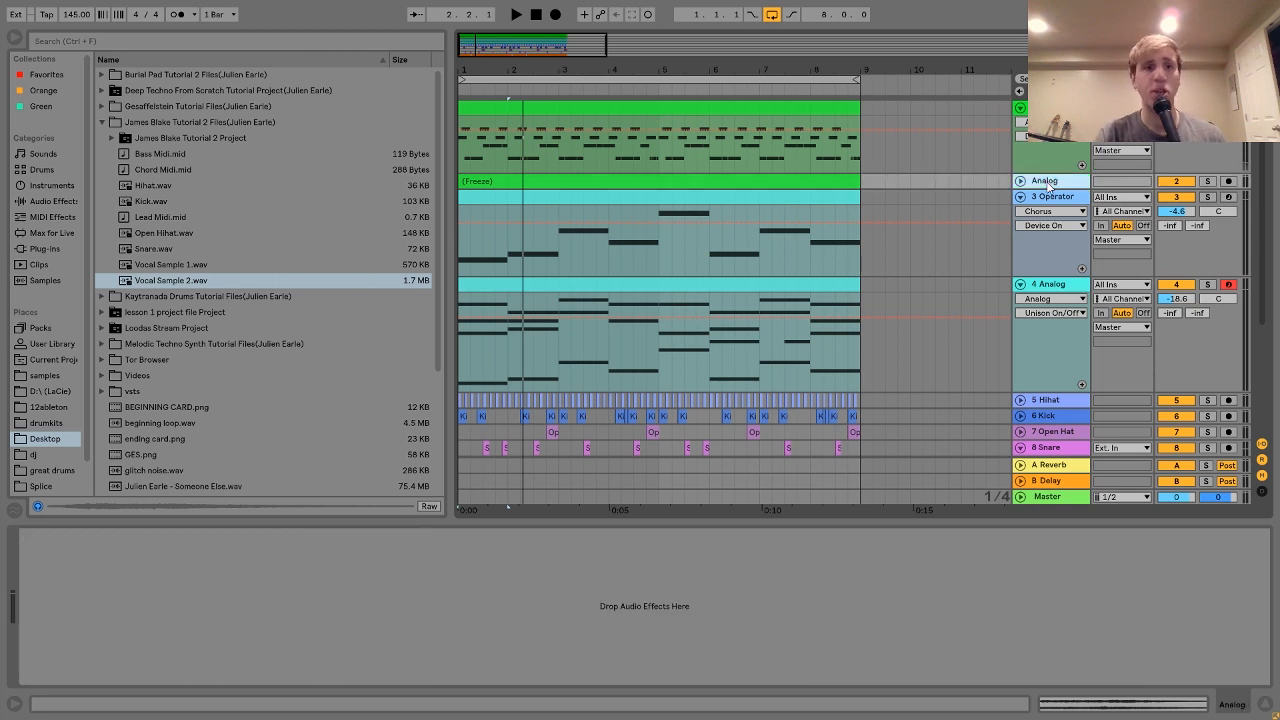
pyautogui.doubleClick(1048, 185)
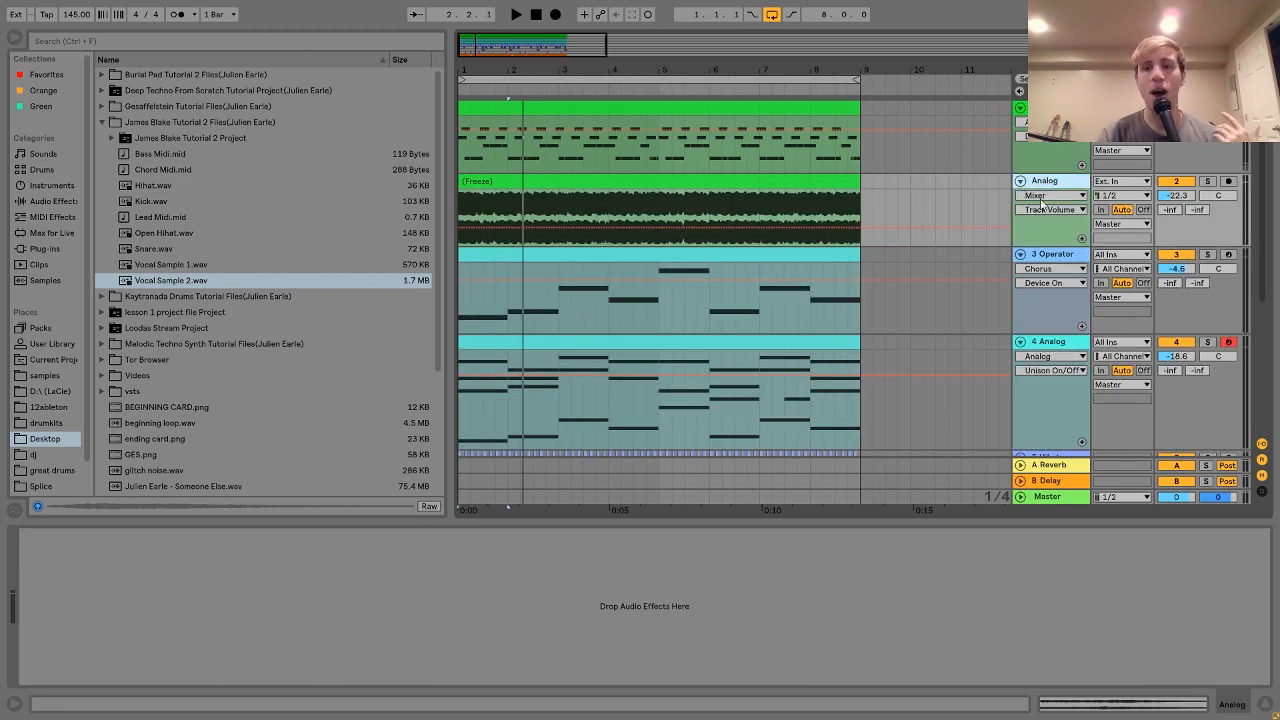
pyautogui.click(1064, 258)
pyautogui.scroll(-1, 1066, 265)
pyautogui.click(1064, 296)
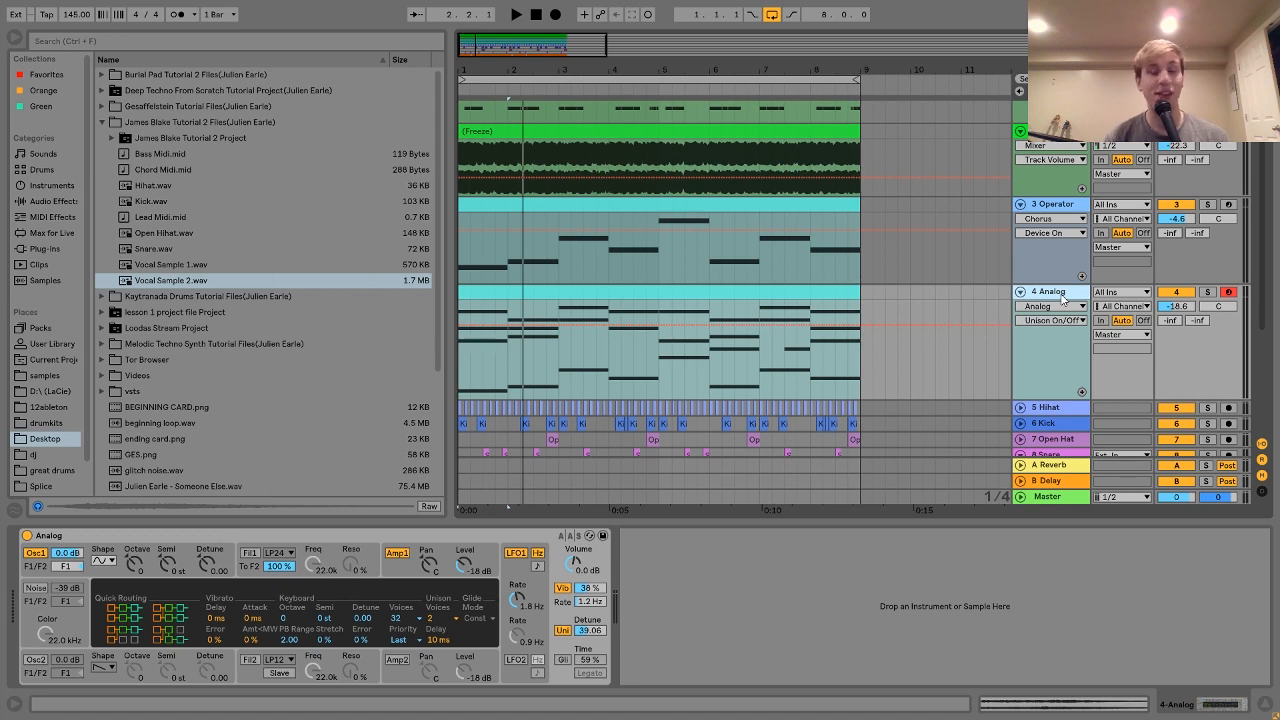
pyautogui.scroll(-3, 1063, 297)
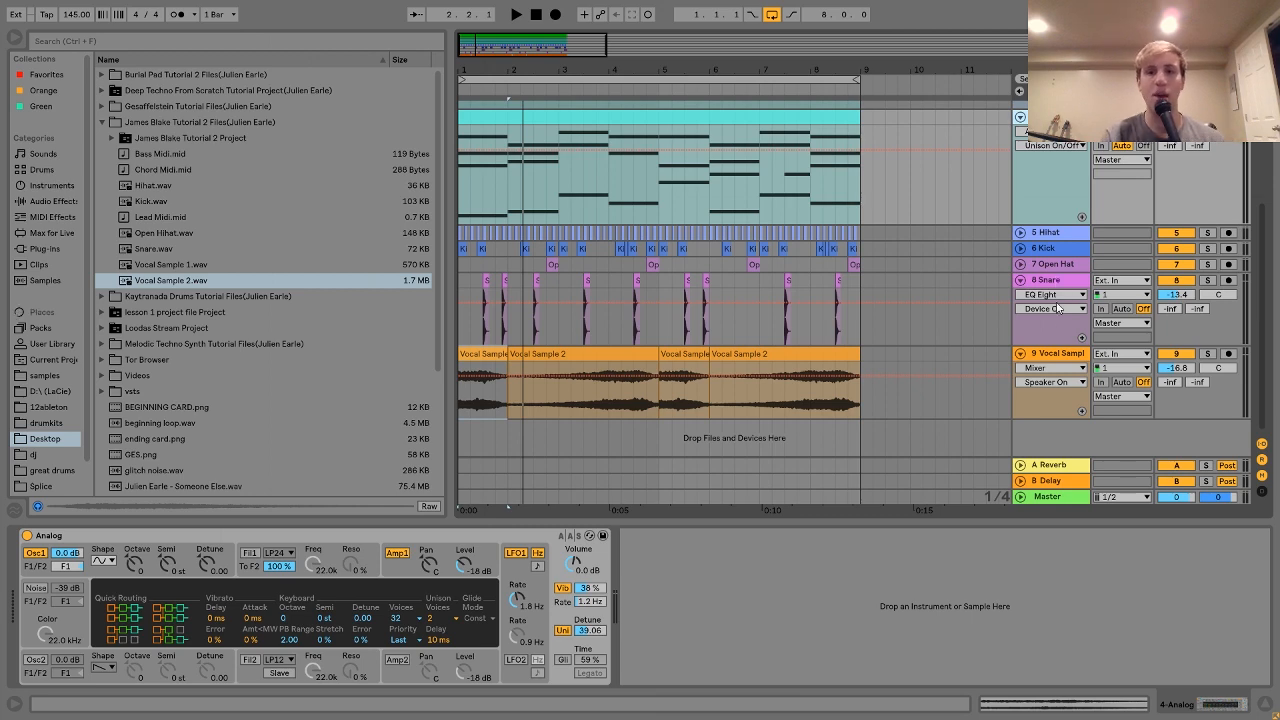
pyautogui.click(1060, 354)
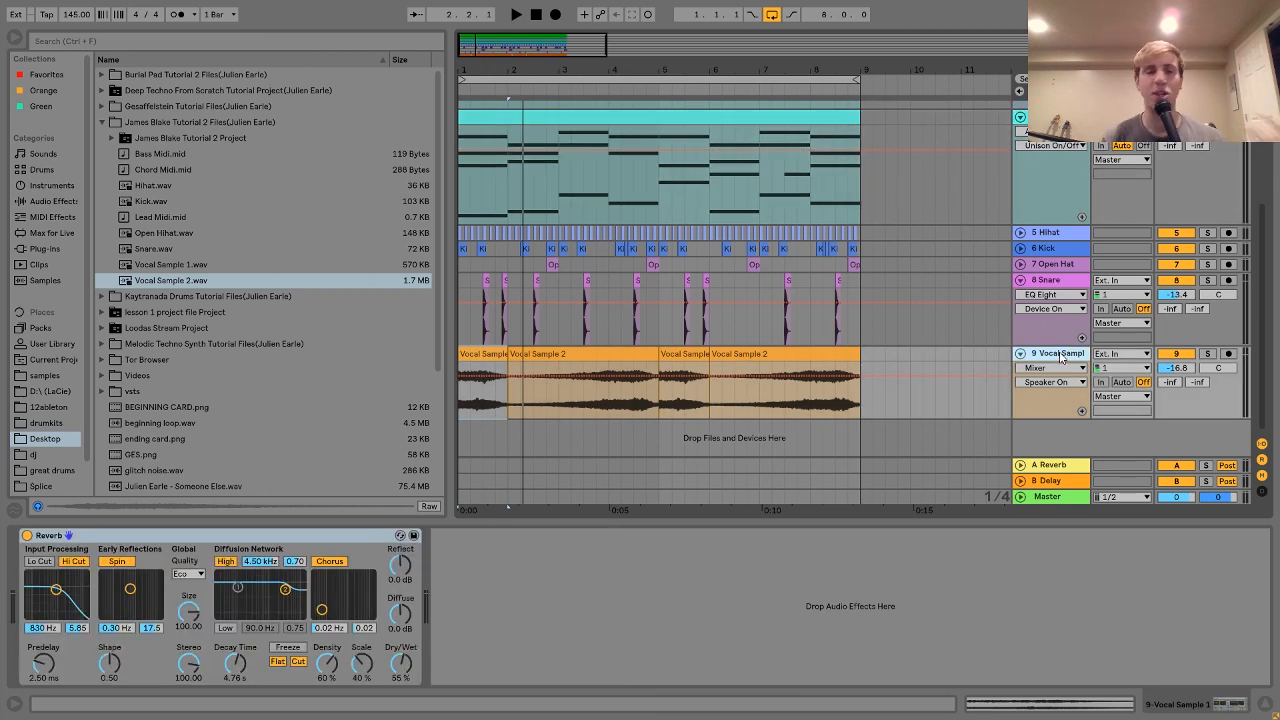